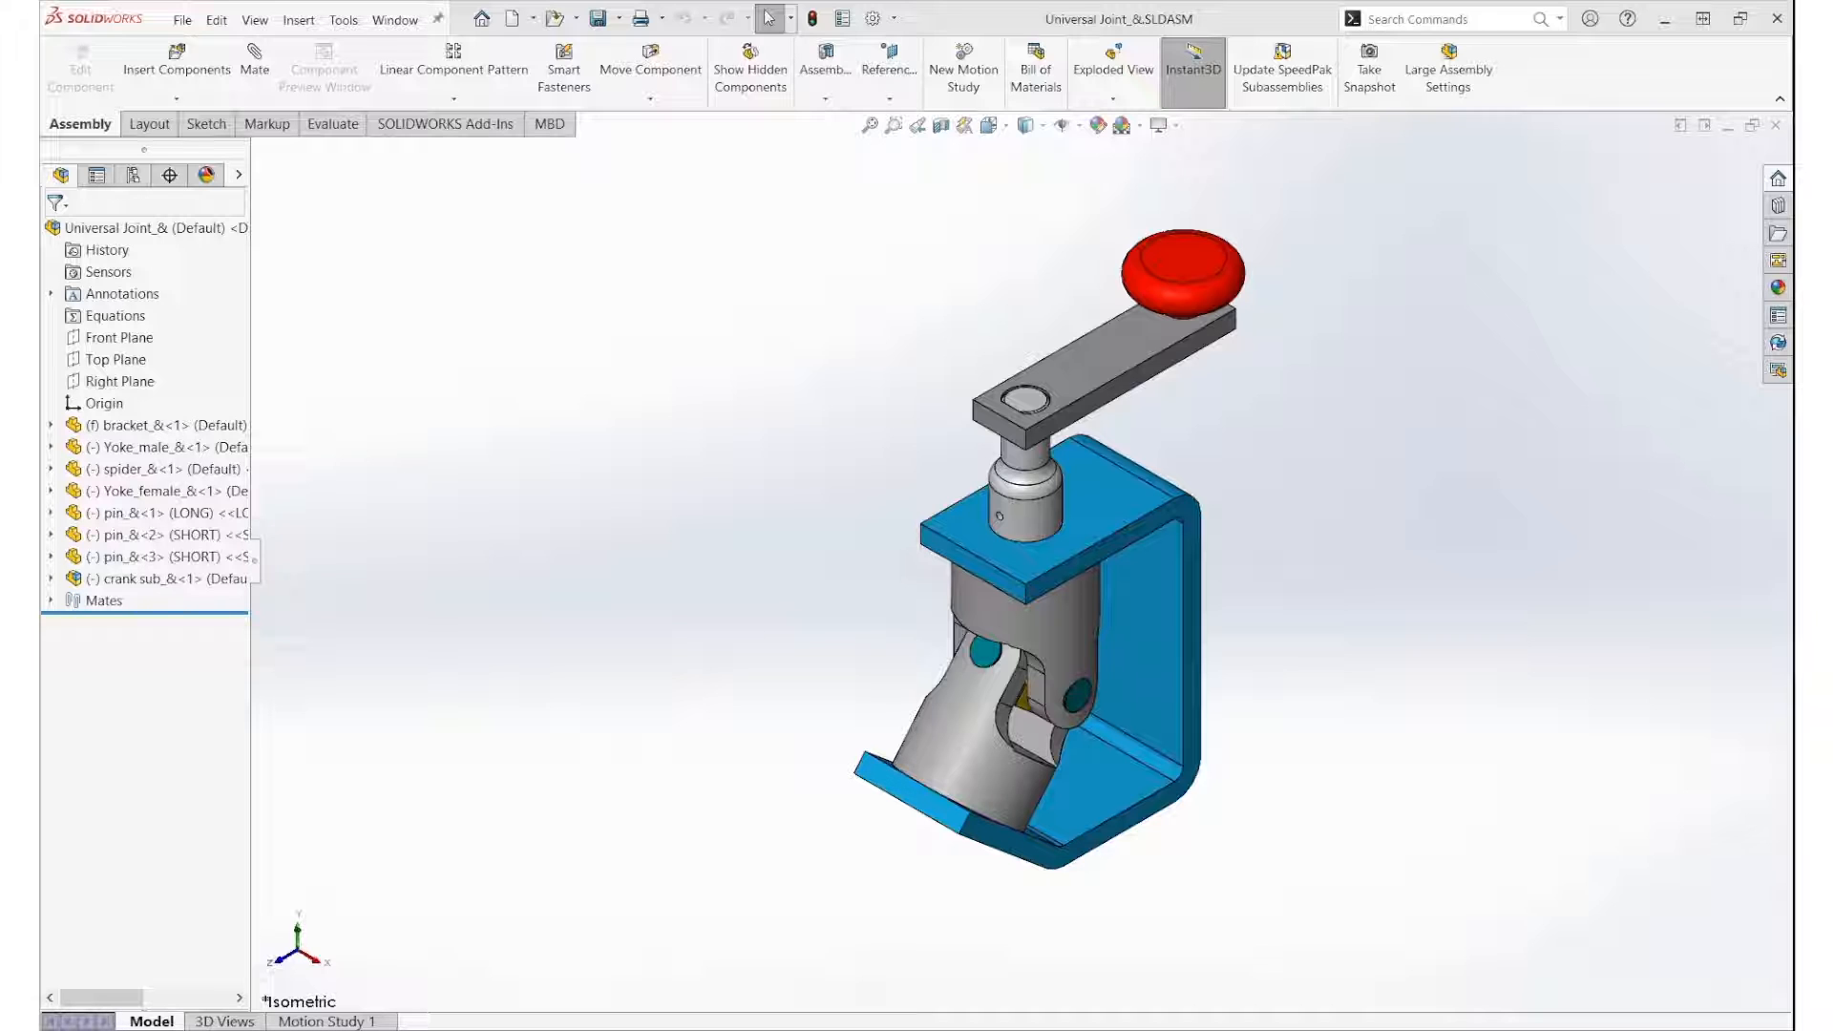
Step: Make the bracket transparent and examine the bore in the end of the female yoke behind its angled flange
middle_click_drag(1323, 704, 900, 637)
scroll(806, 650, "down", 3)
left_click(902, 616)
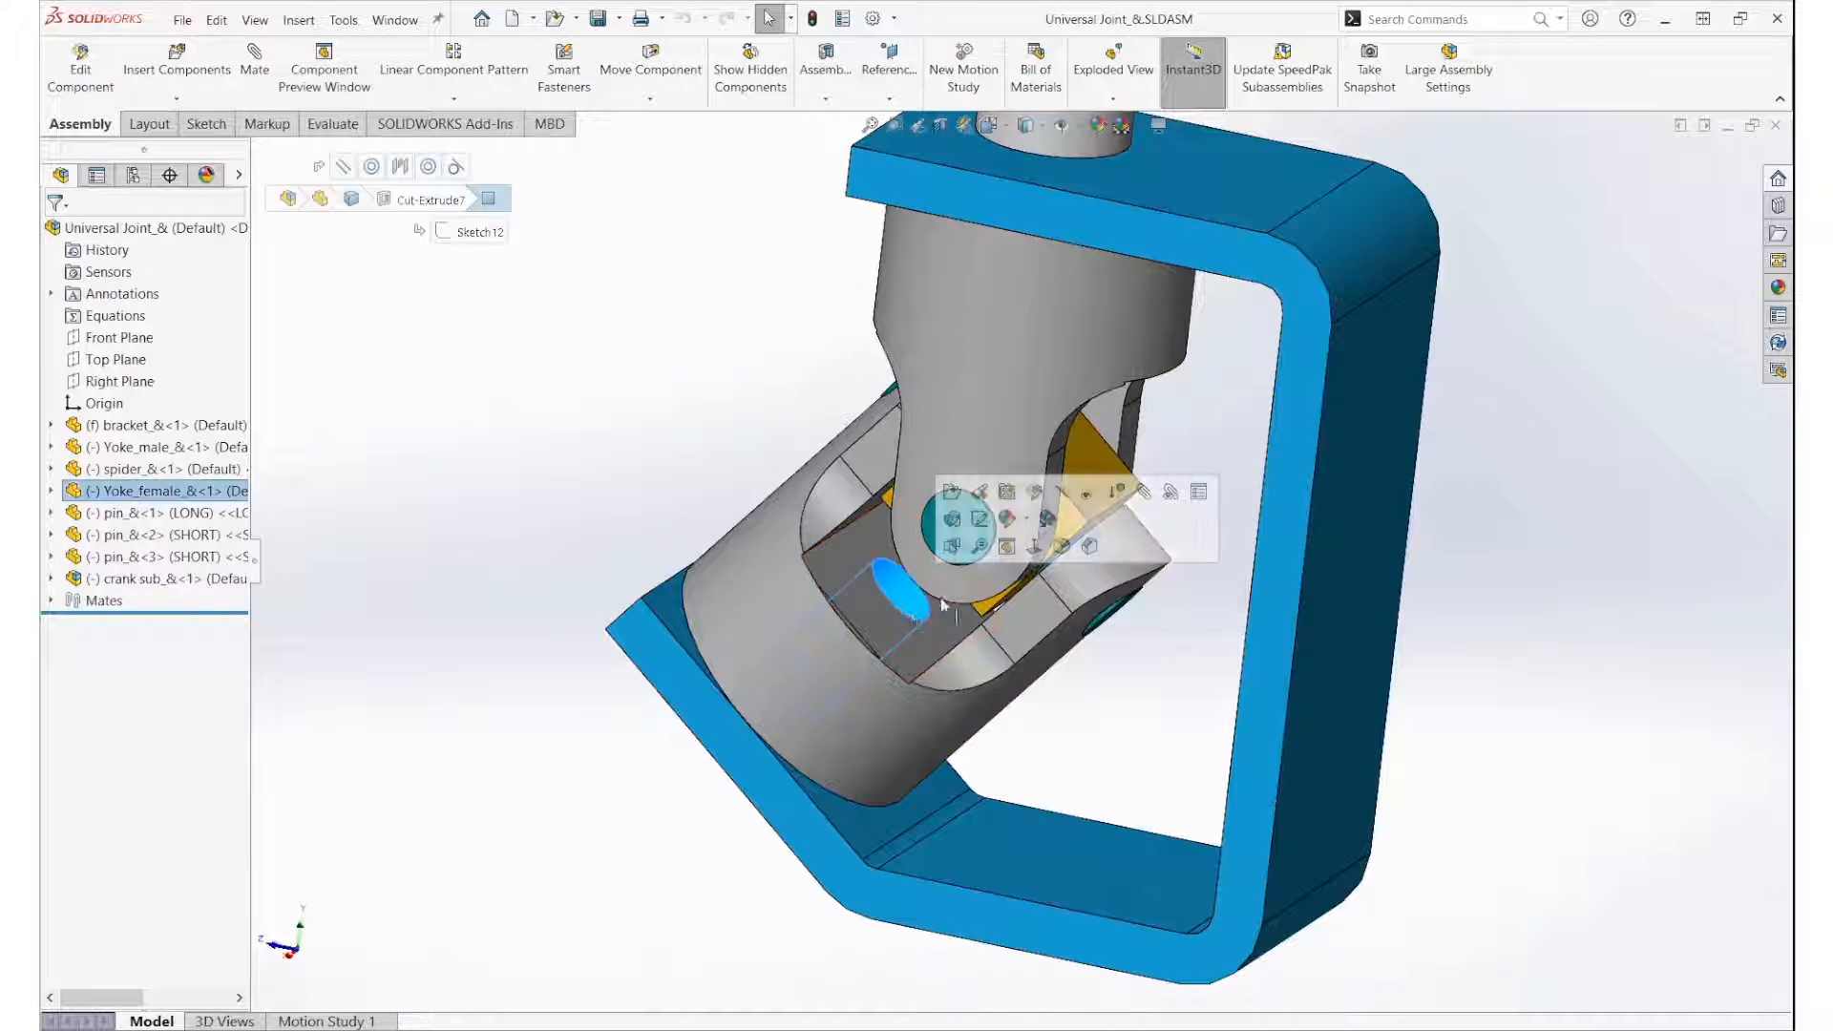
scroll(853, 673, "up", 2)
middle_click_drag(852, 673, 973, 641)
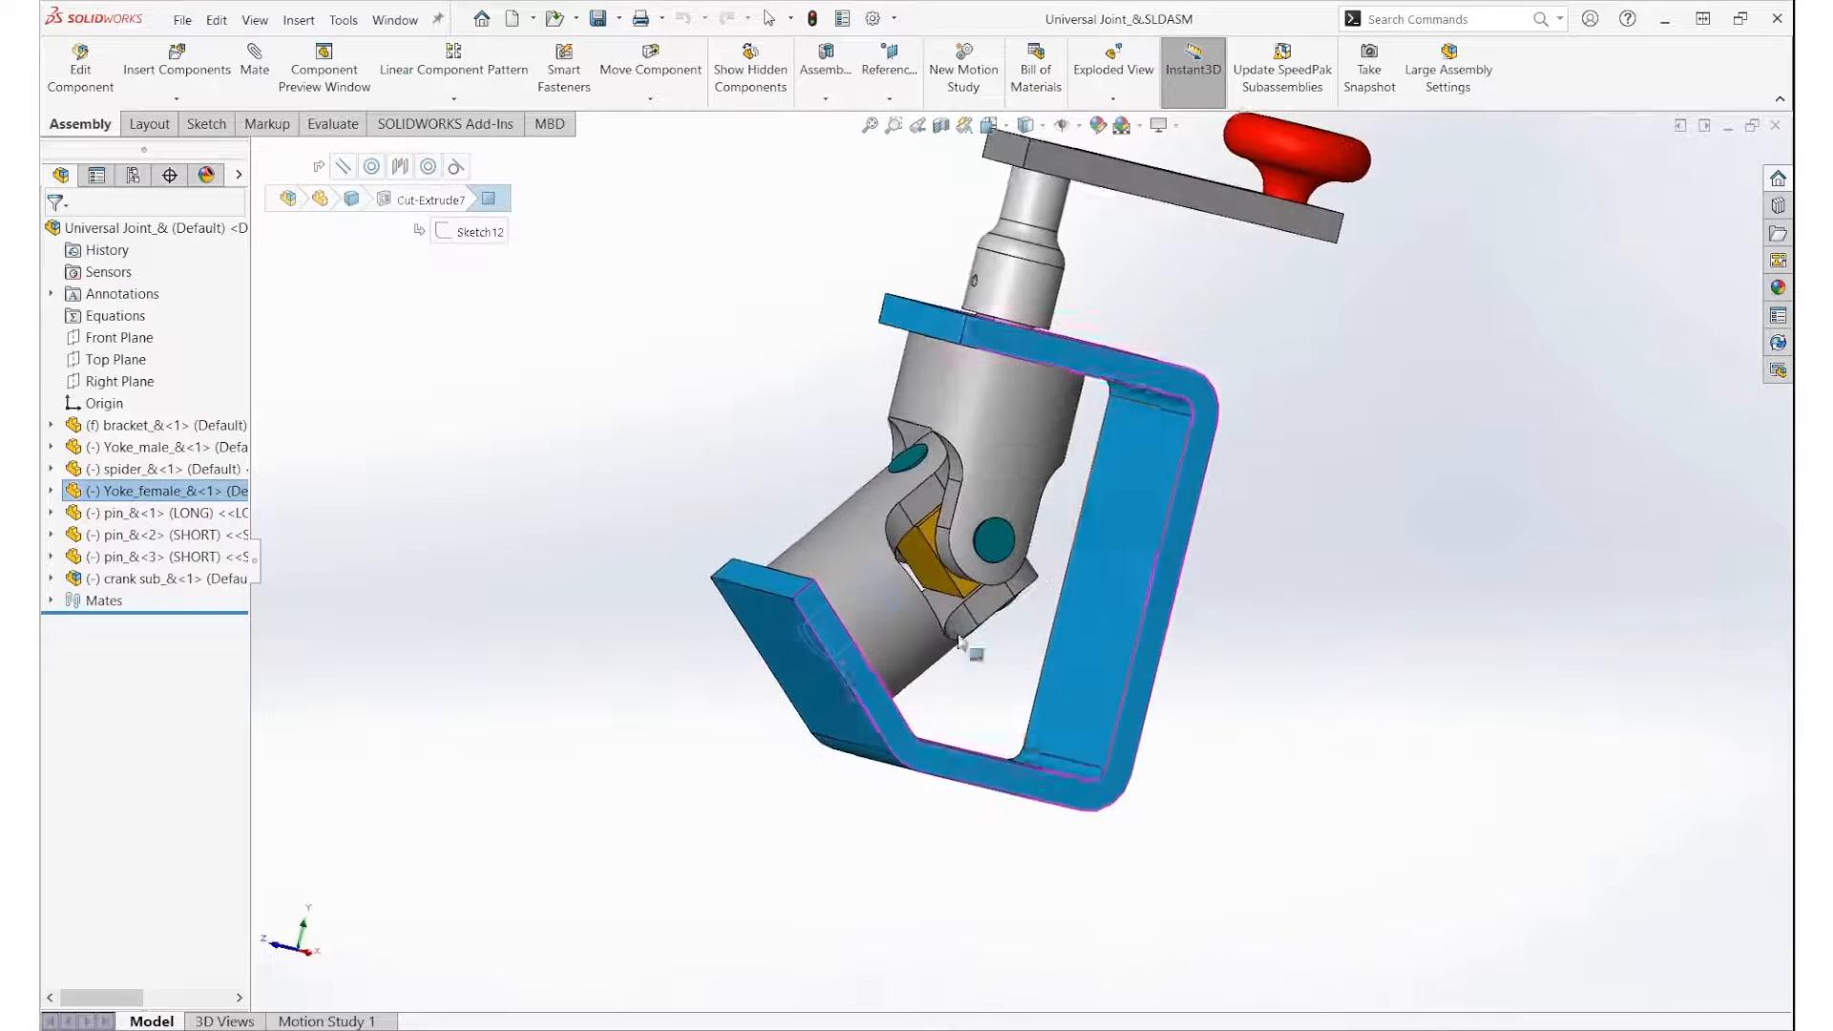
right_click(1138, 578)
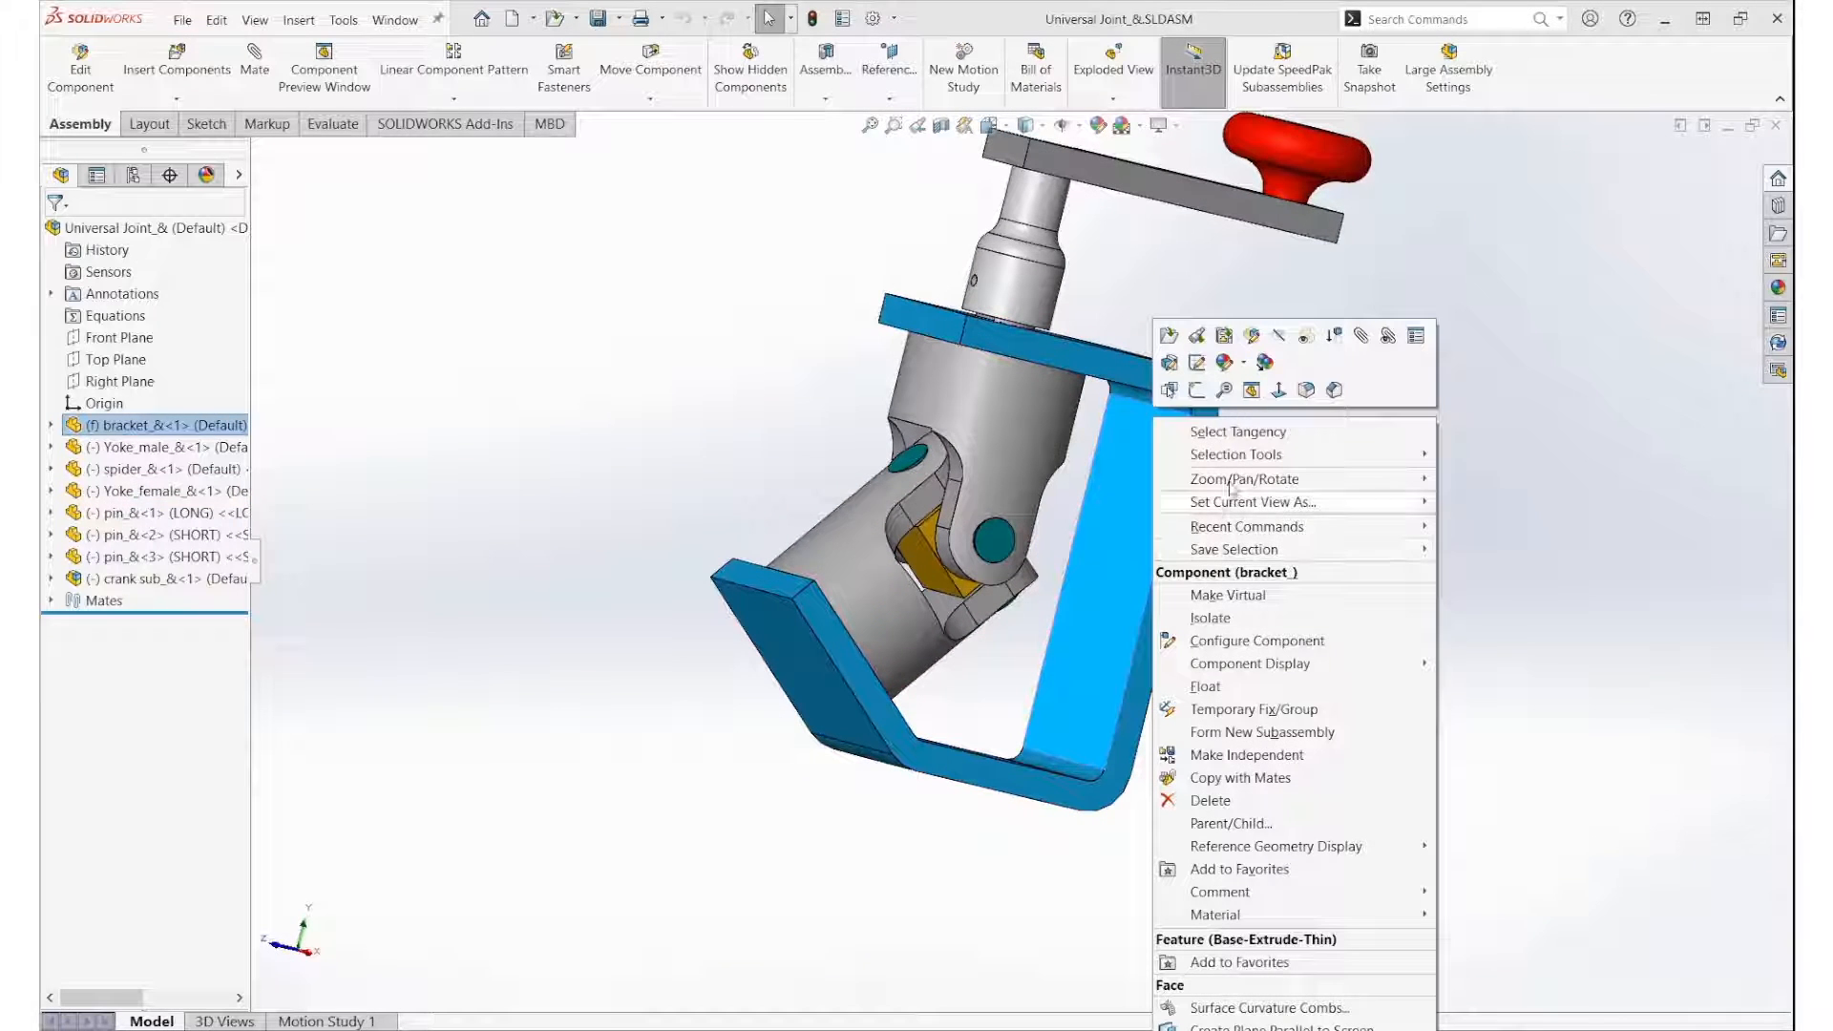
left_click(1306, 336)
left_click(1472, 428)
middle_click_drag(851, 606, 833, 592)
scroll(834, 590, "down", 4)
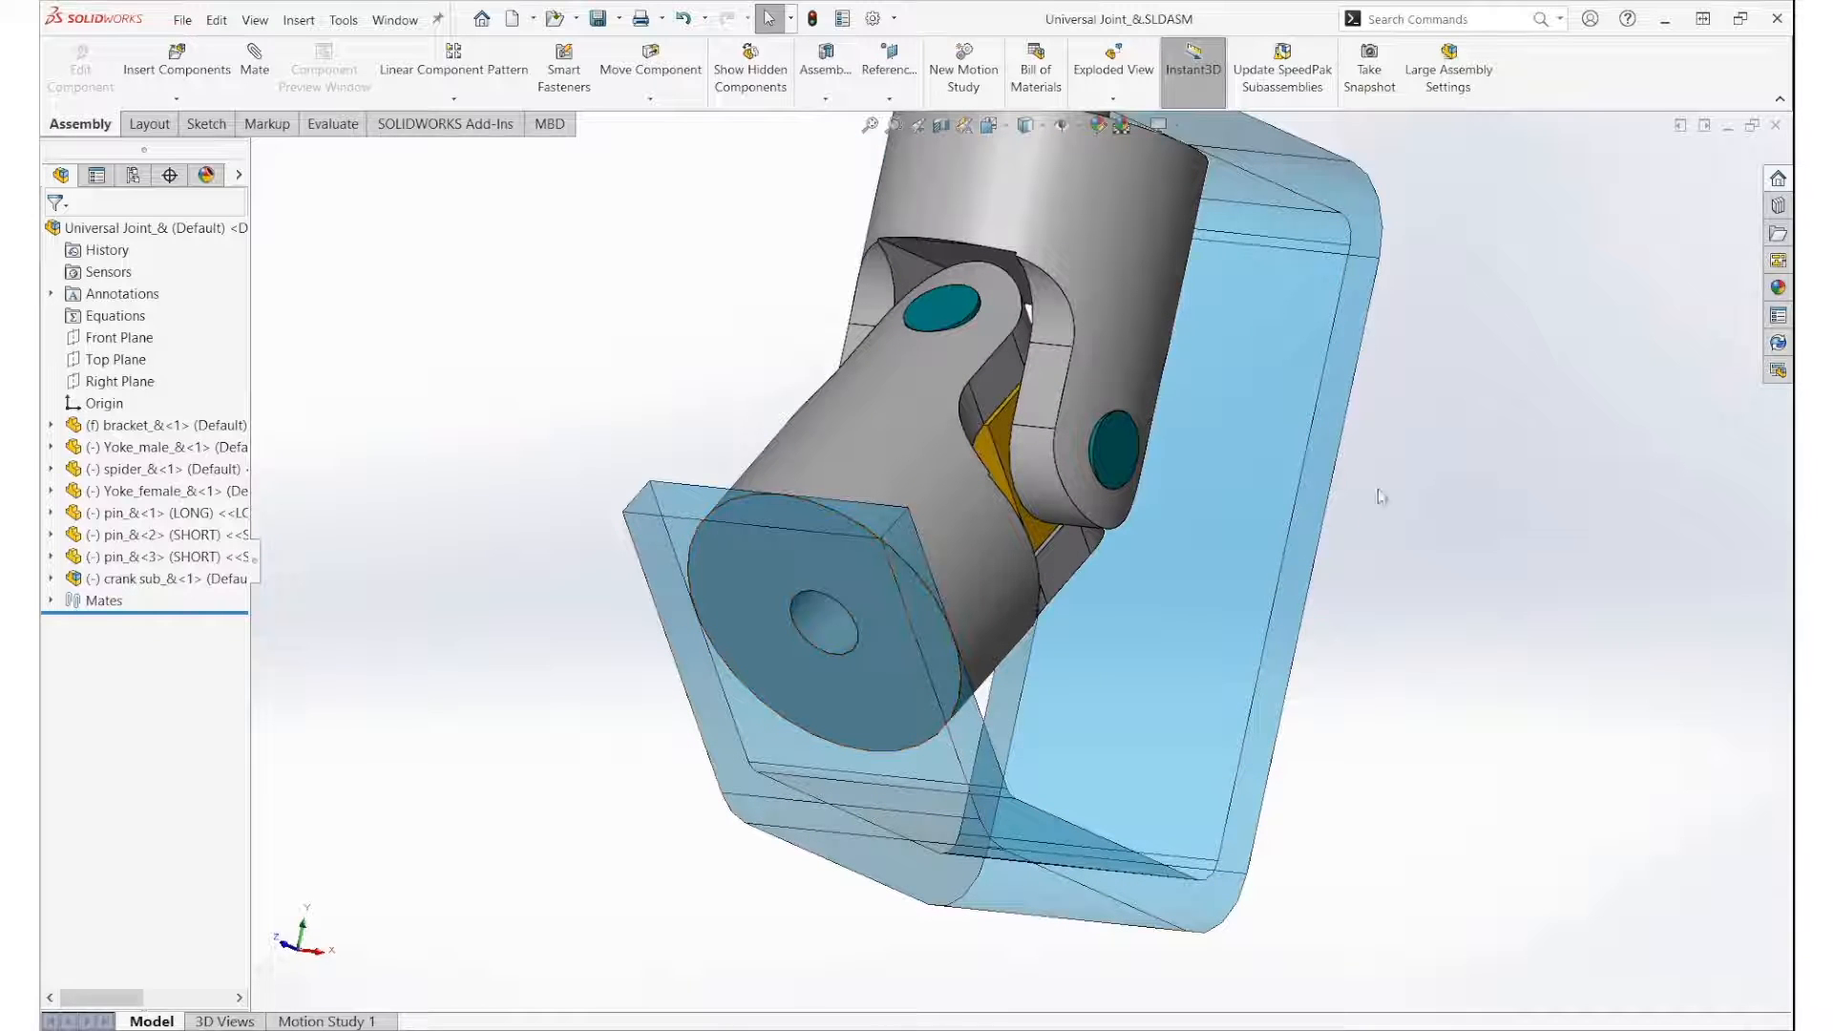
scroll(1516, 466, "up", 2)
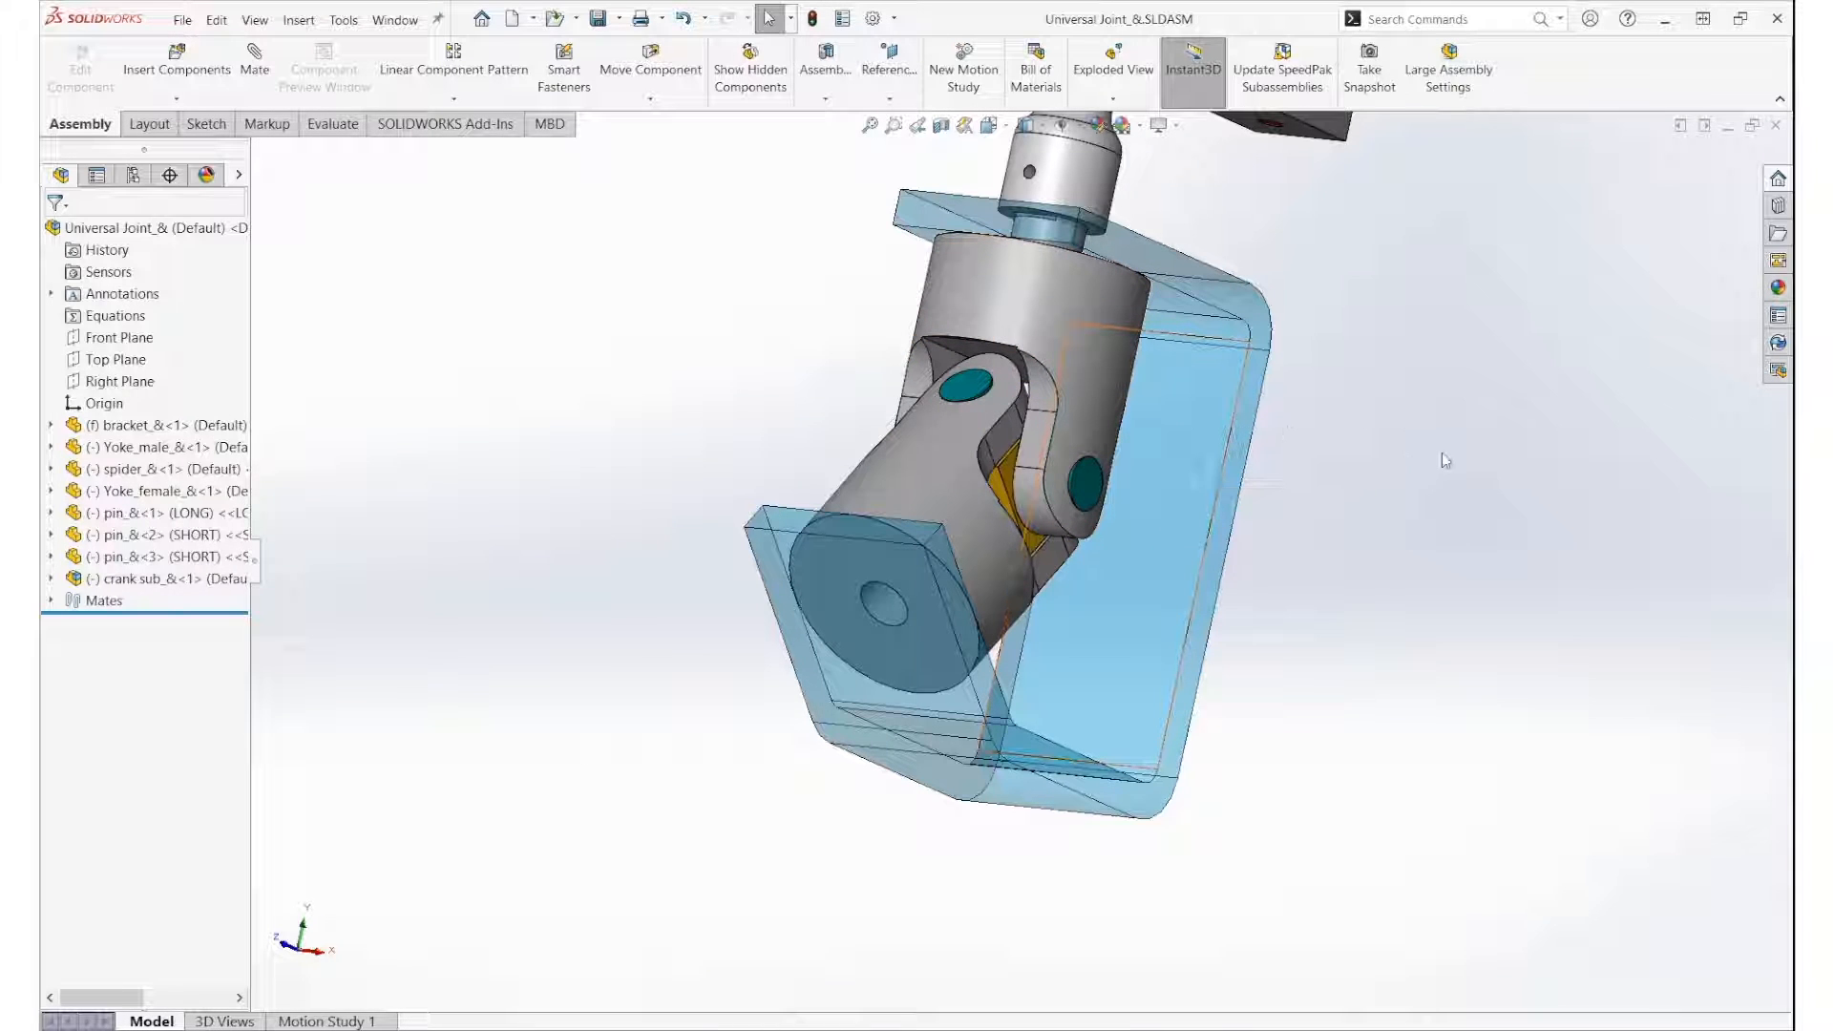
middle_click_drag(895, 530, 920, 575)
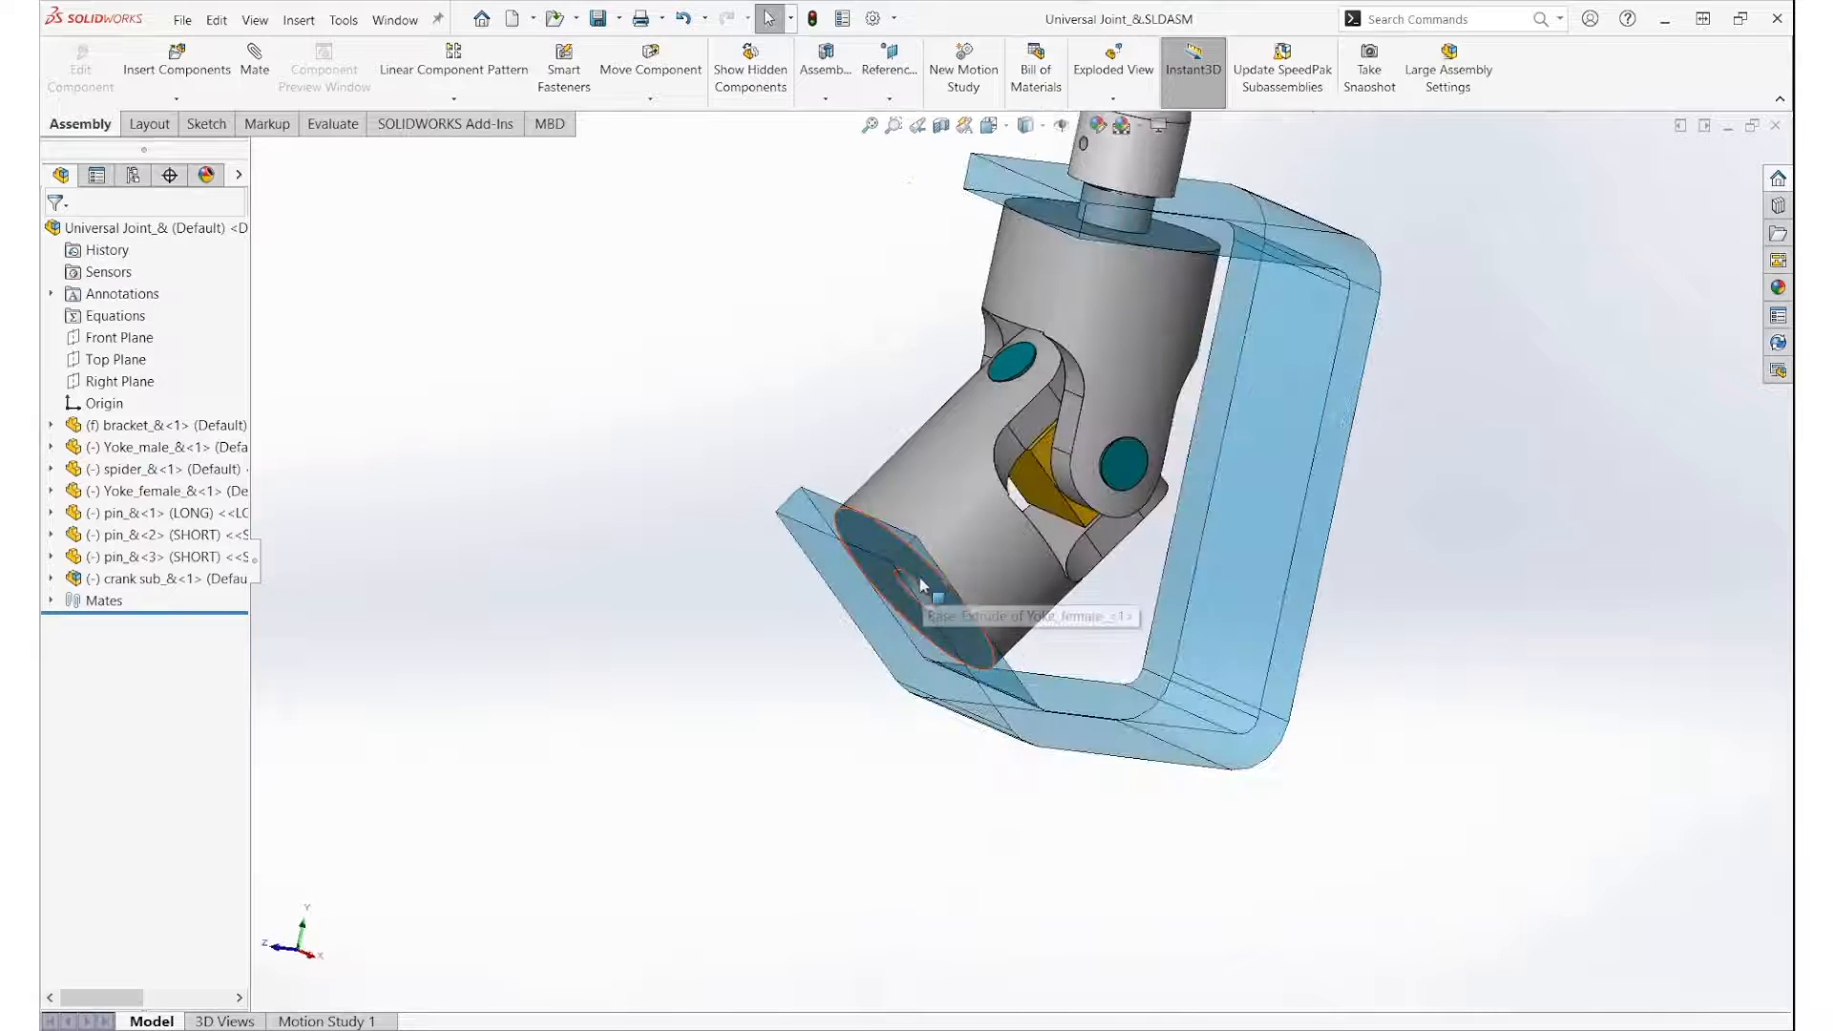
Step: Turn off the bracket's transparency
right_click(1264, 355)
left_click(1417, 274)
left_click(1430, 260)
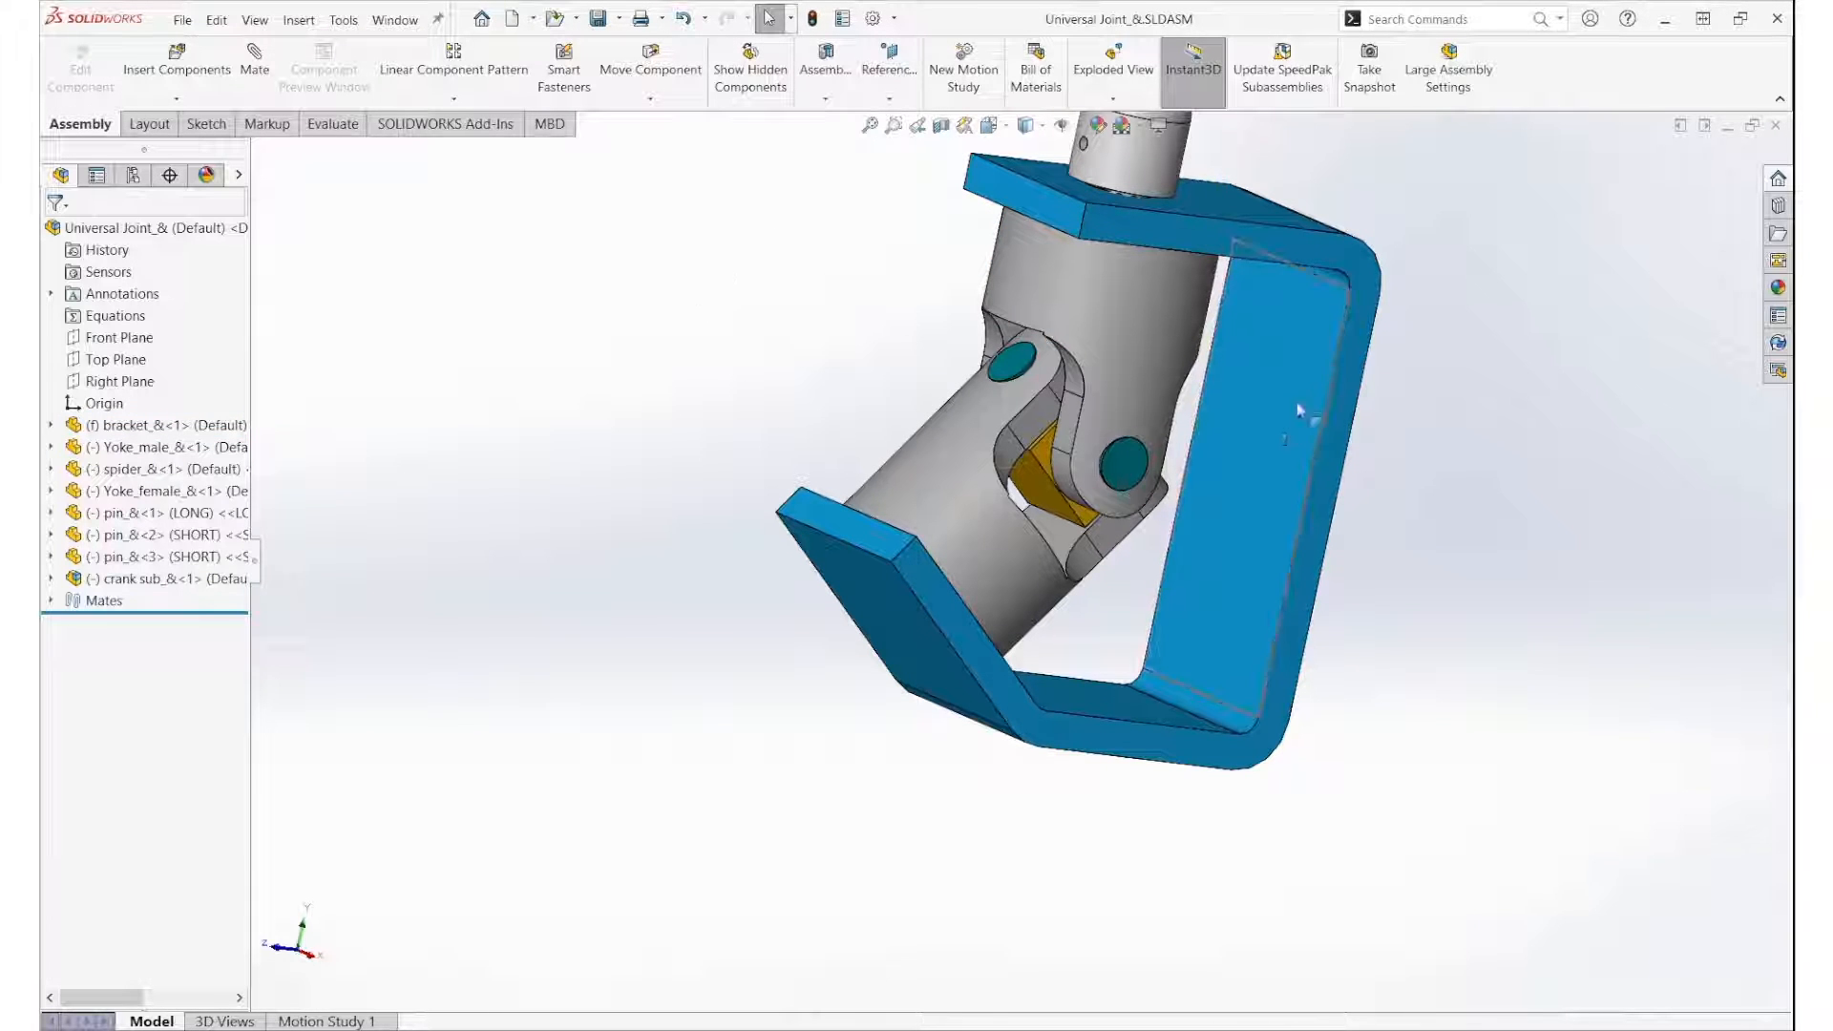
Step: Edit the bracket in the context of the assembly and expand its features in the widened feature tree
left_click(1269, 420)
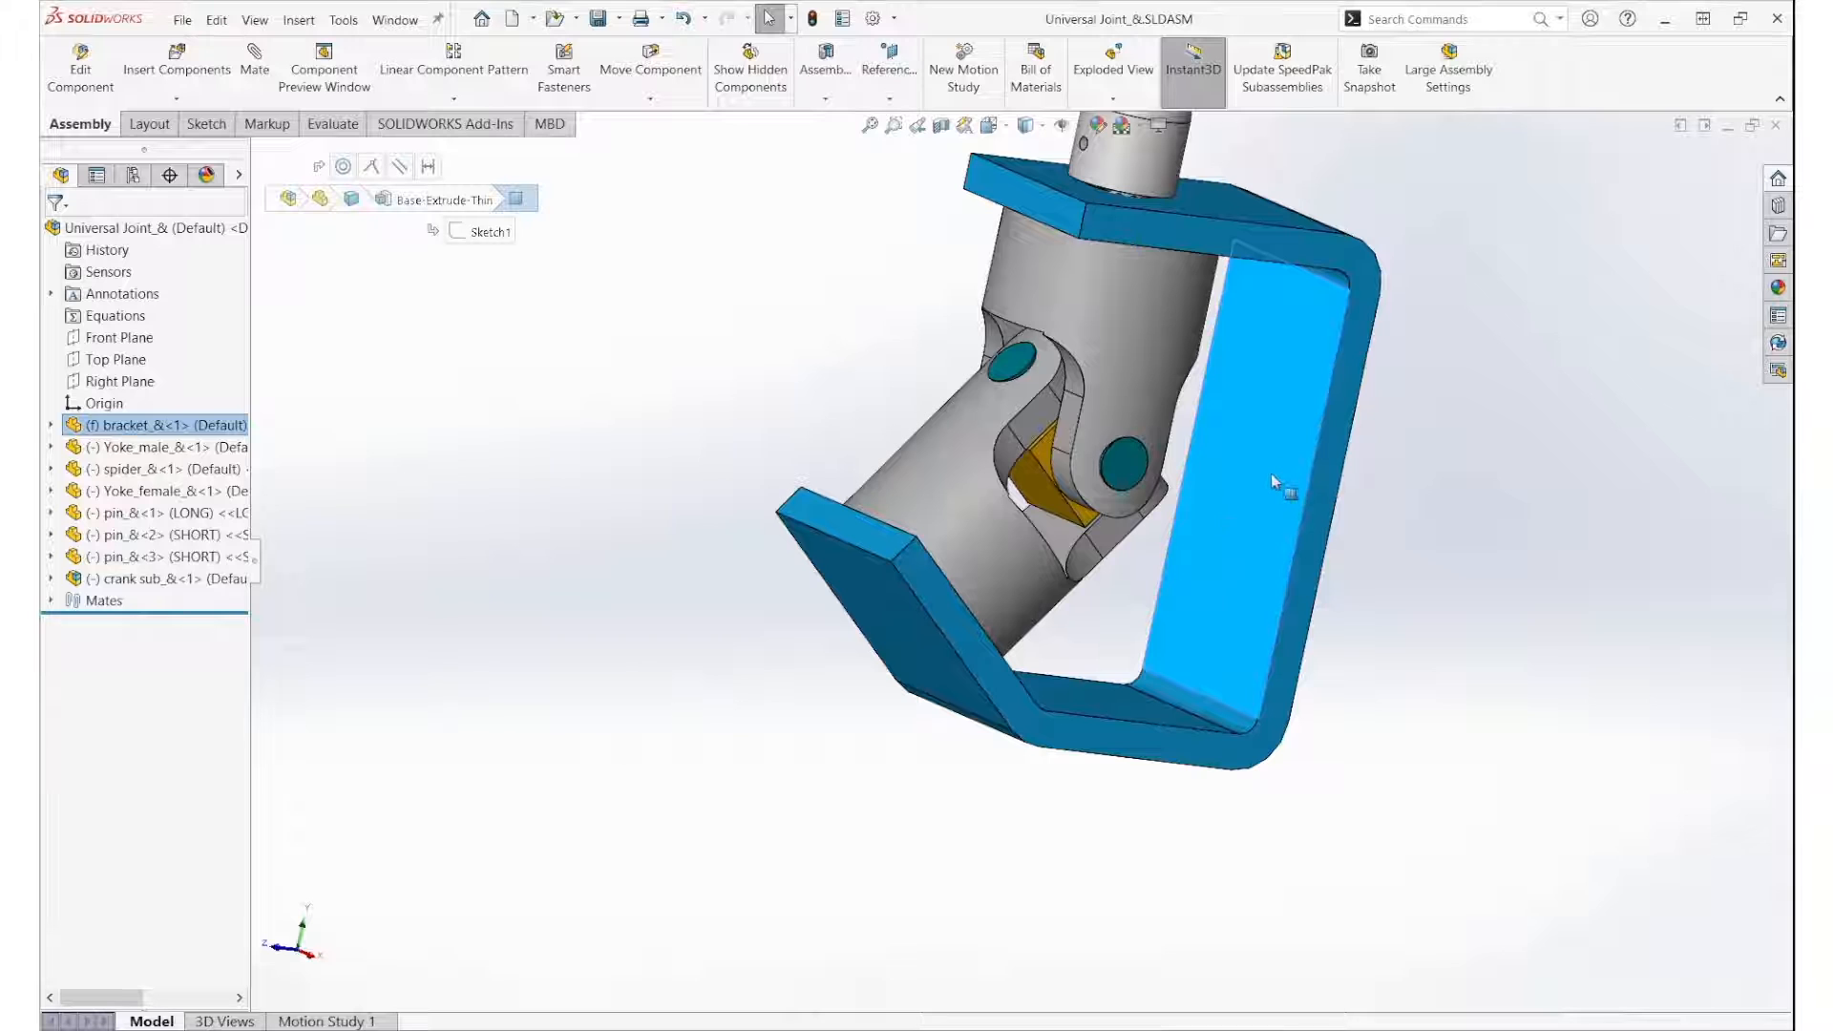
left_click(82, 52)
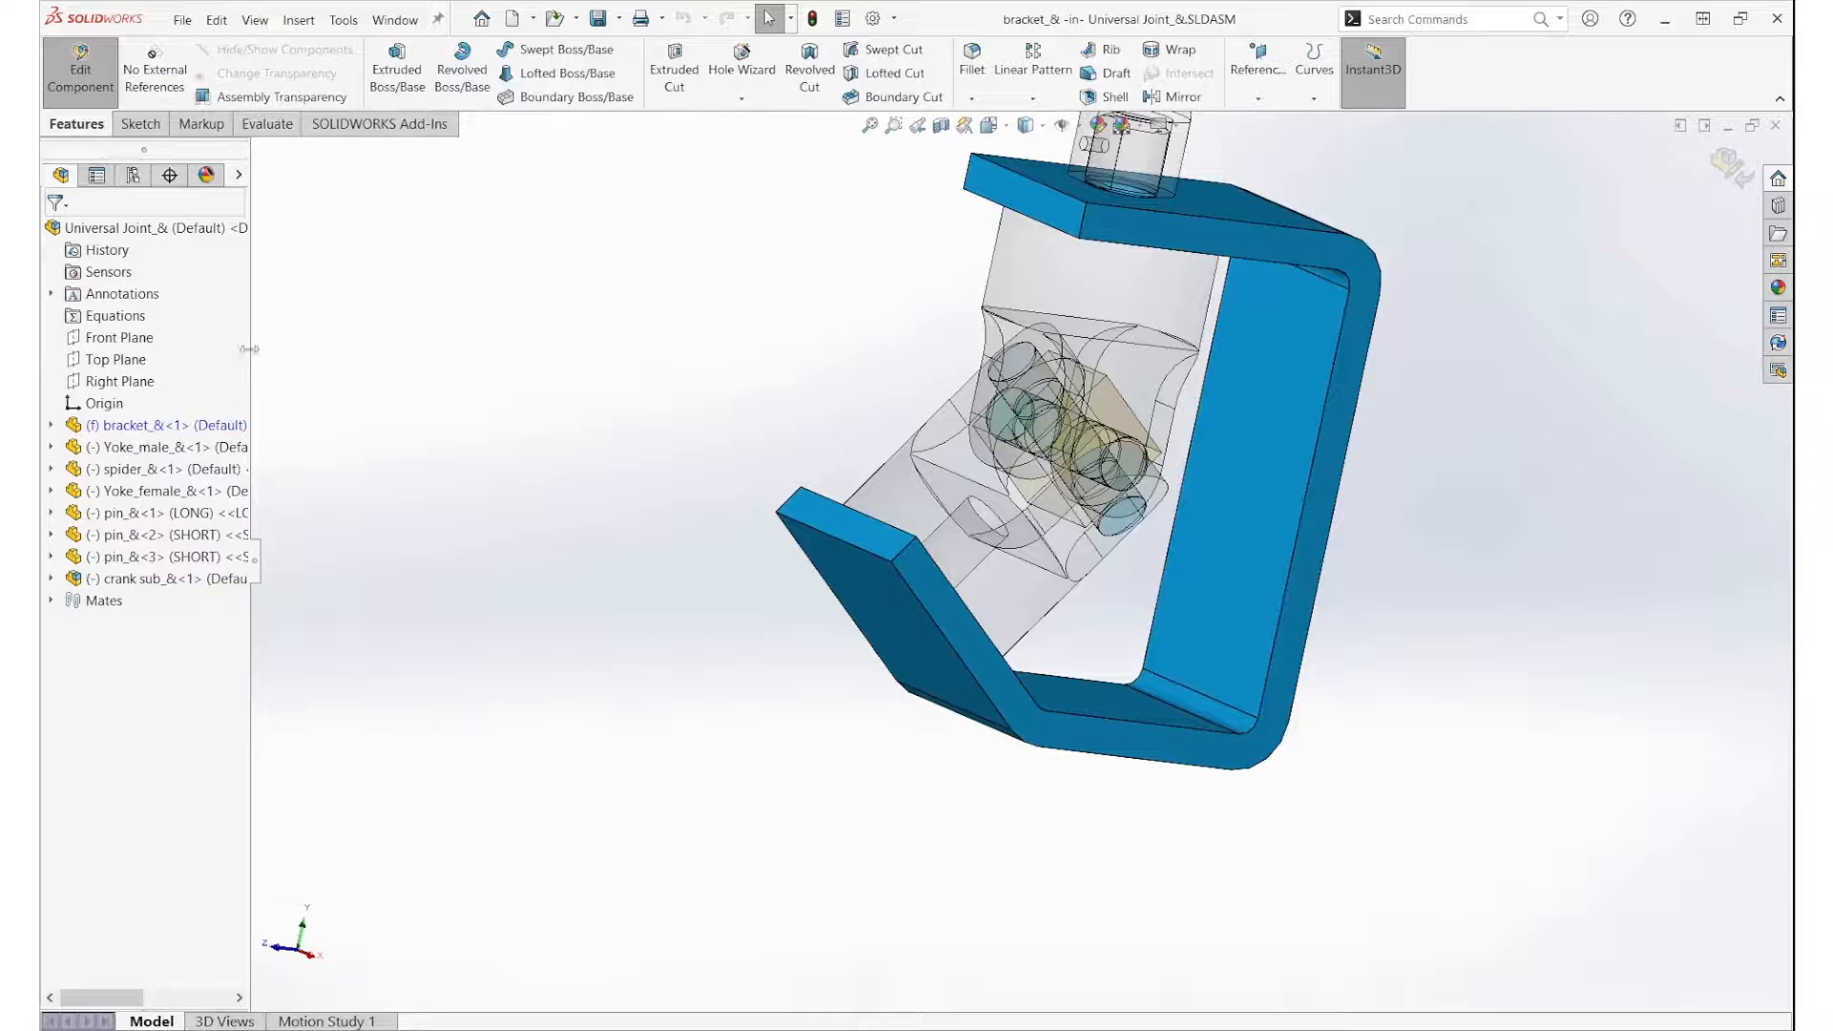
left_click_drag(249, 350, 451, 360)
left_click(50, 424)
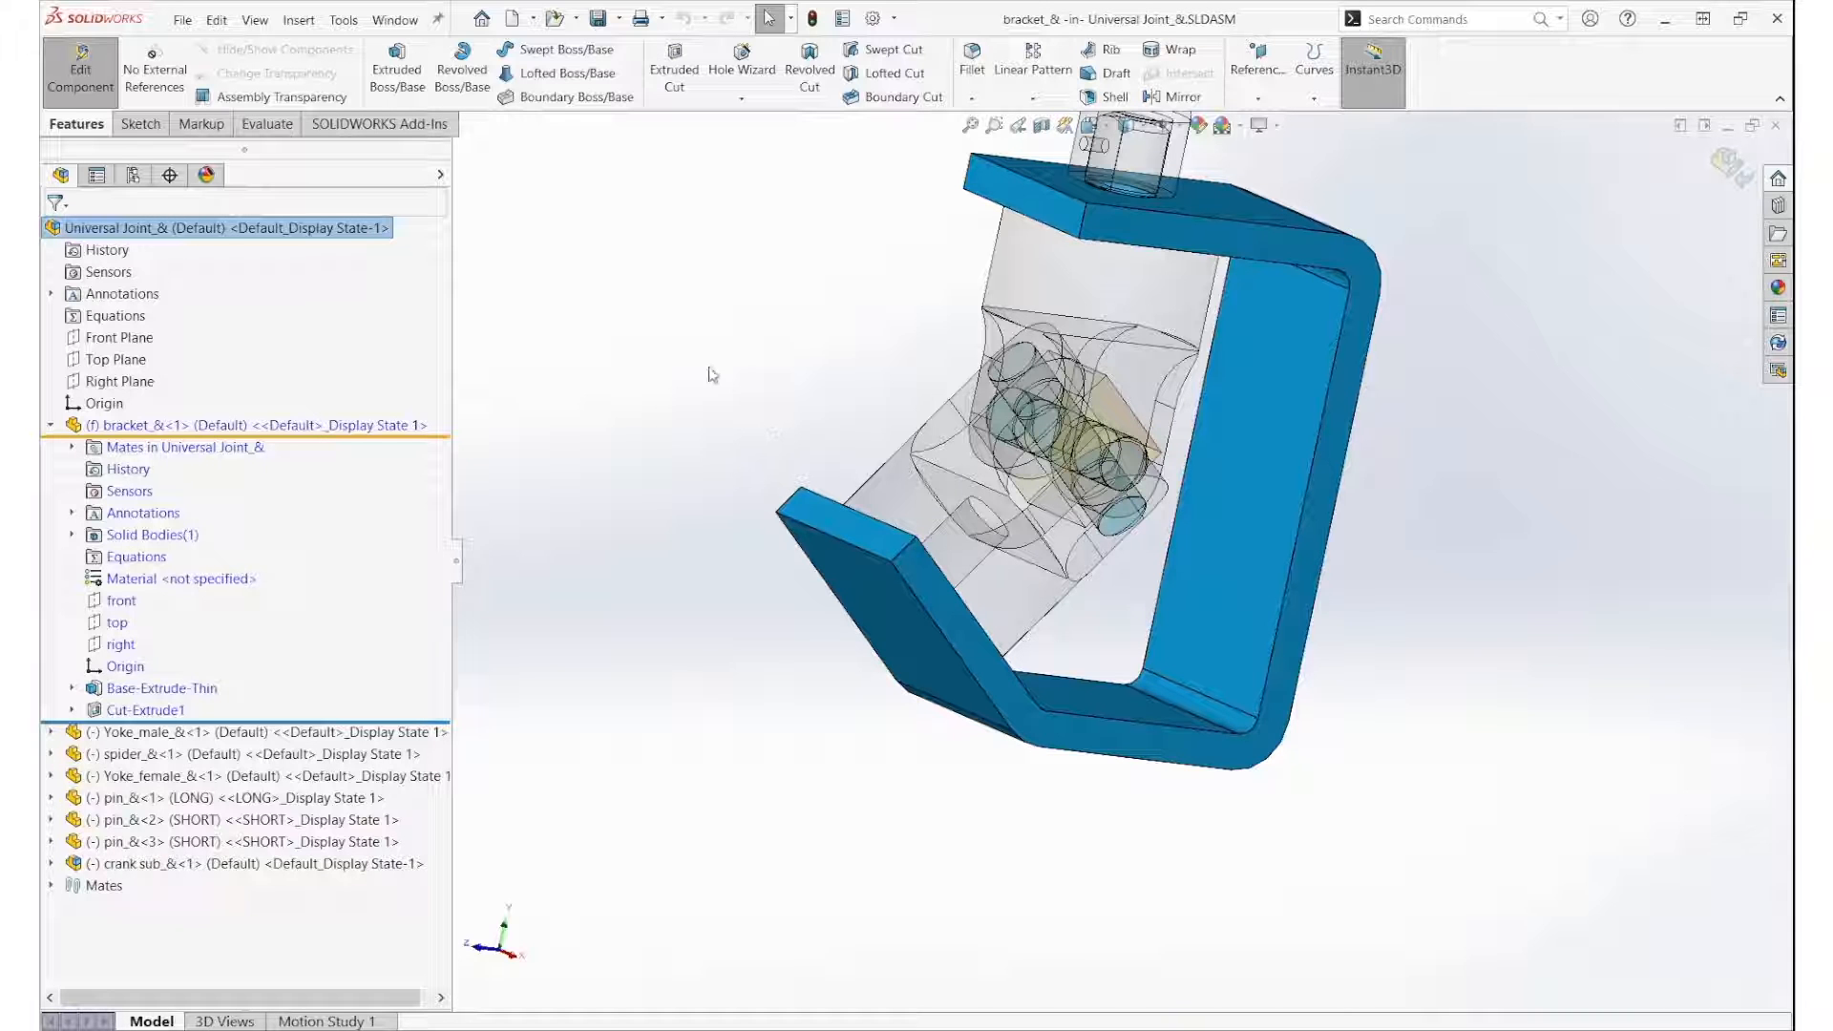
Step: Start a new sketch on the outer face of the bracket's angled flange
middle_click_drag(1356, 340, 1314, 360)
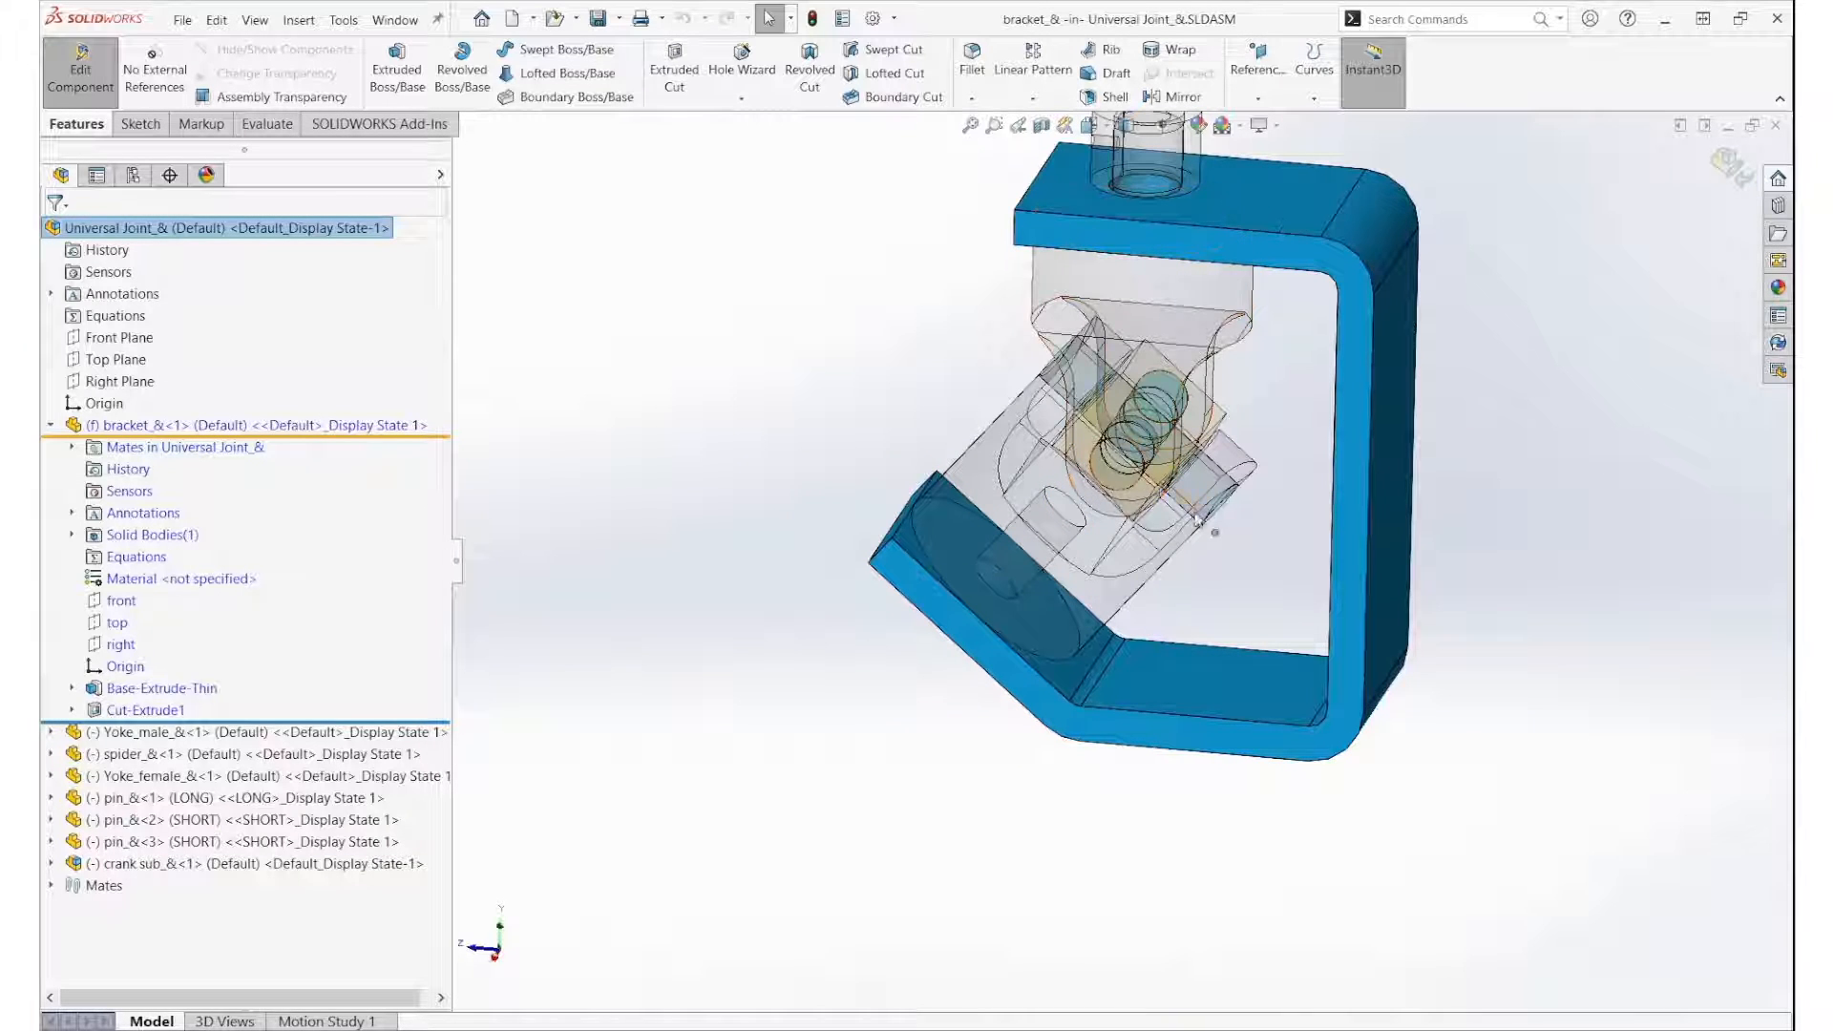
middle_click_drag(1184, 511, 1040, 449)
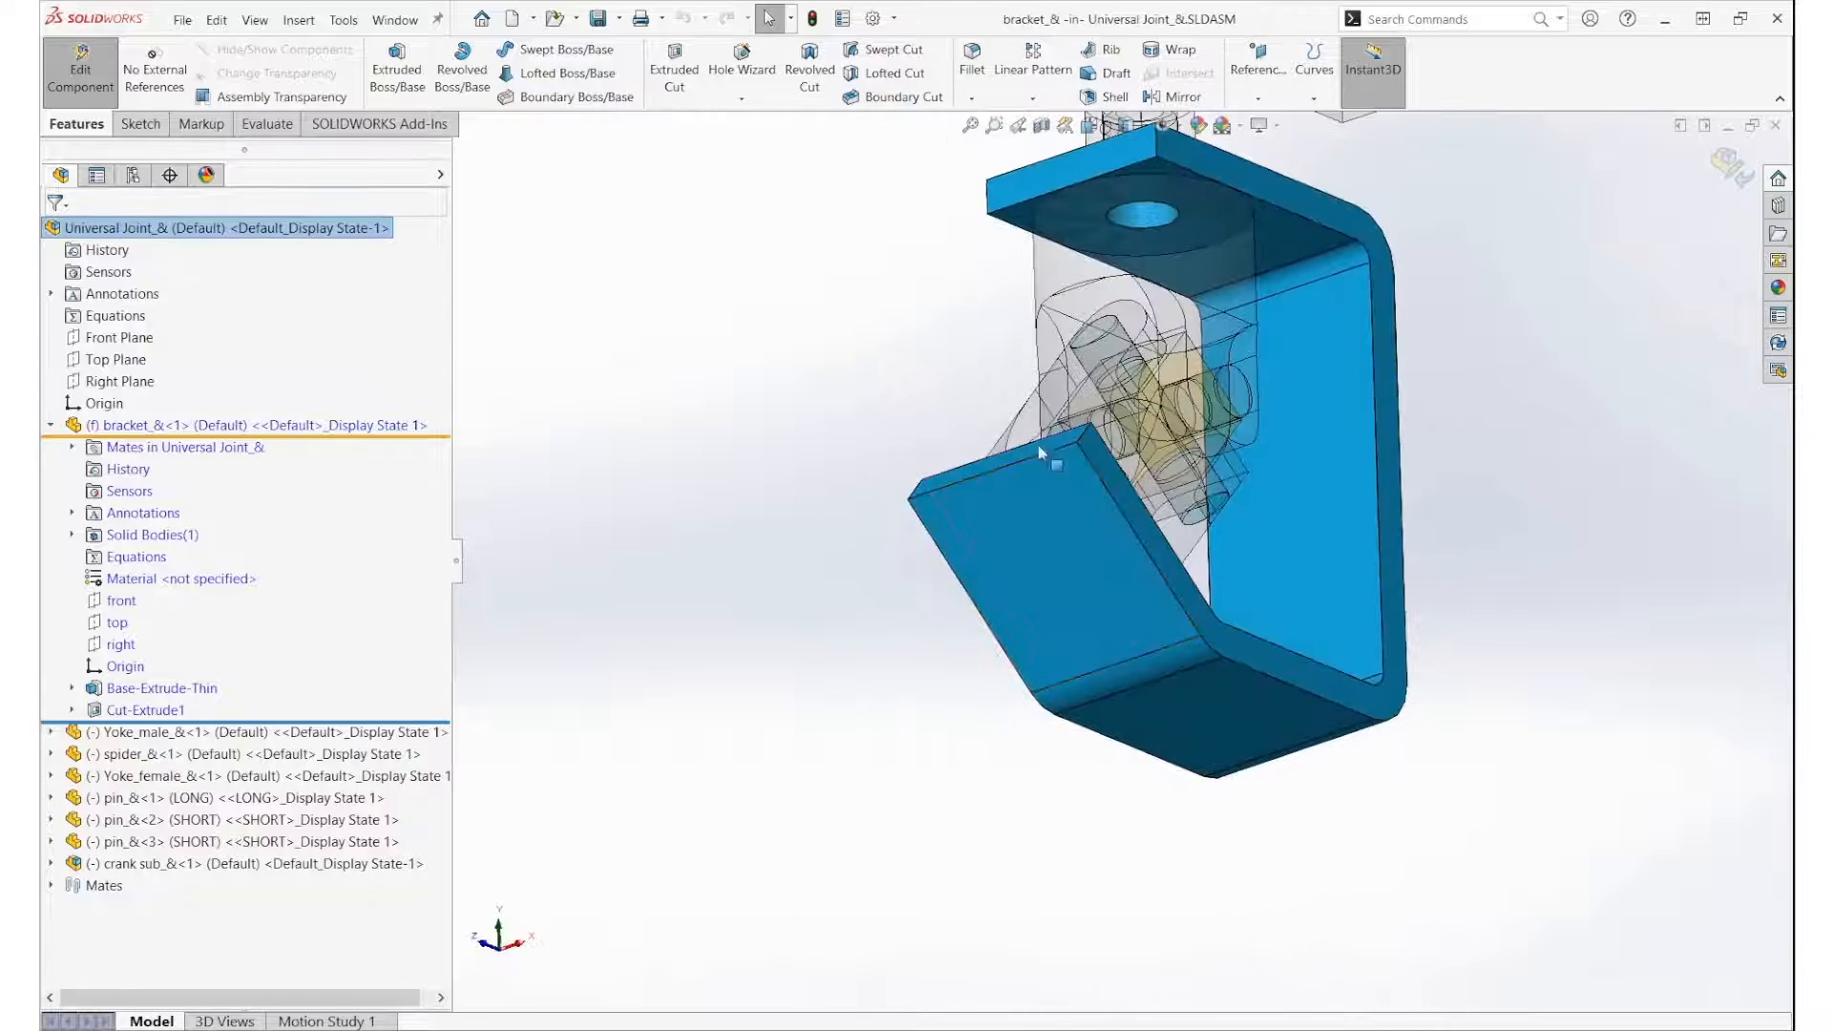
left_click(1047, 569)
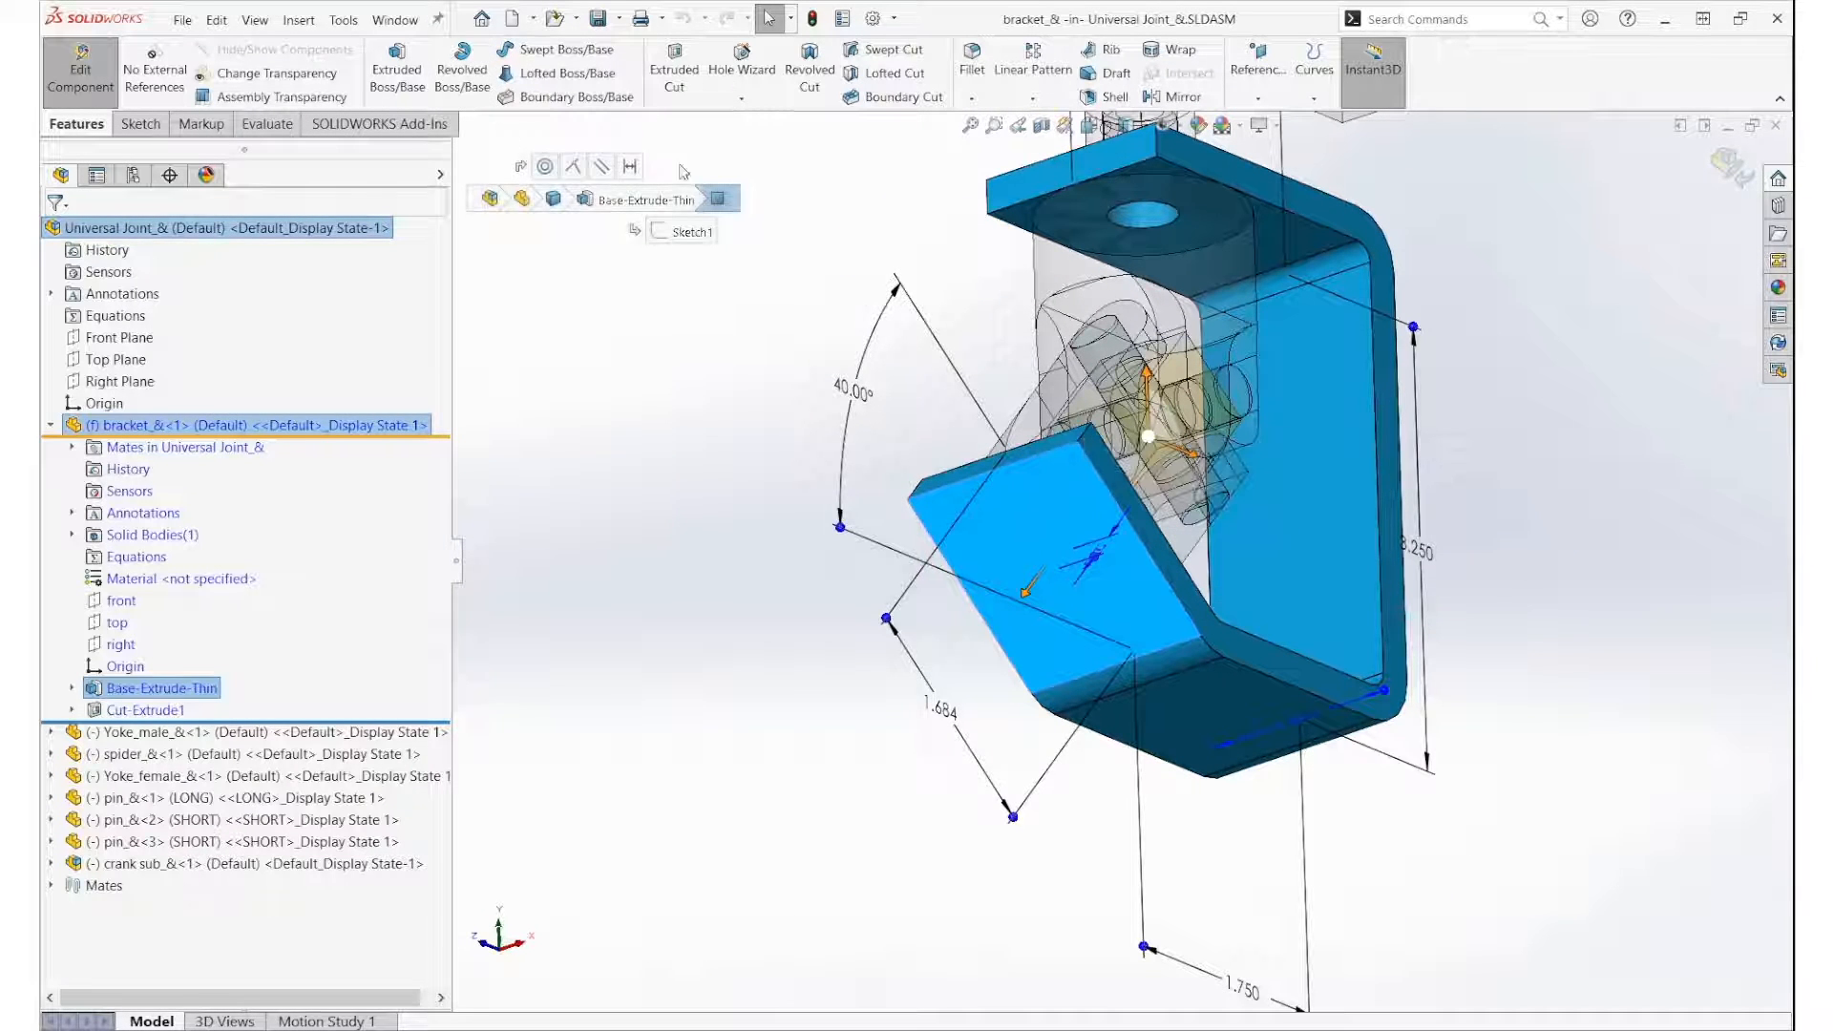
left_click(138, 123)
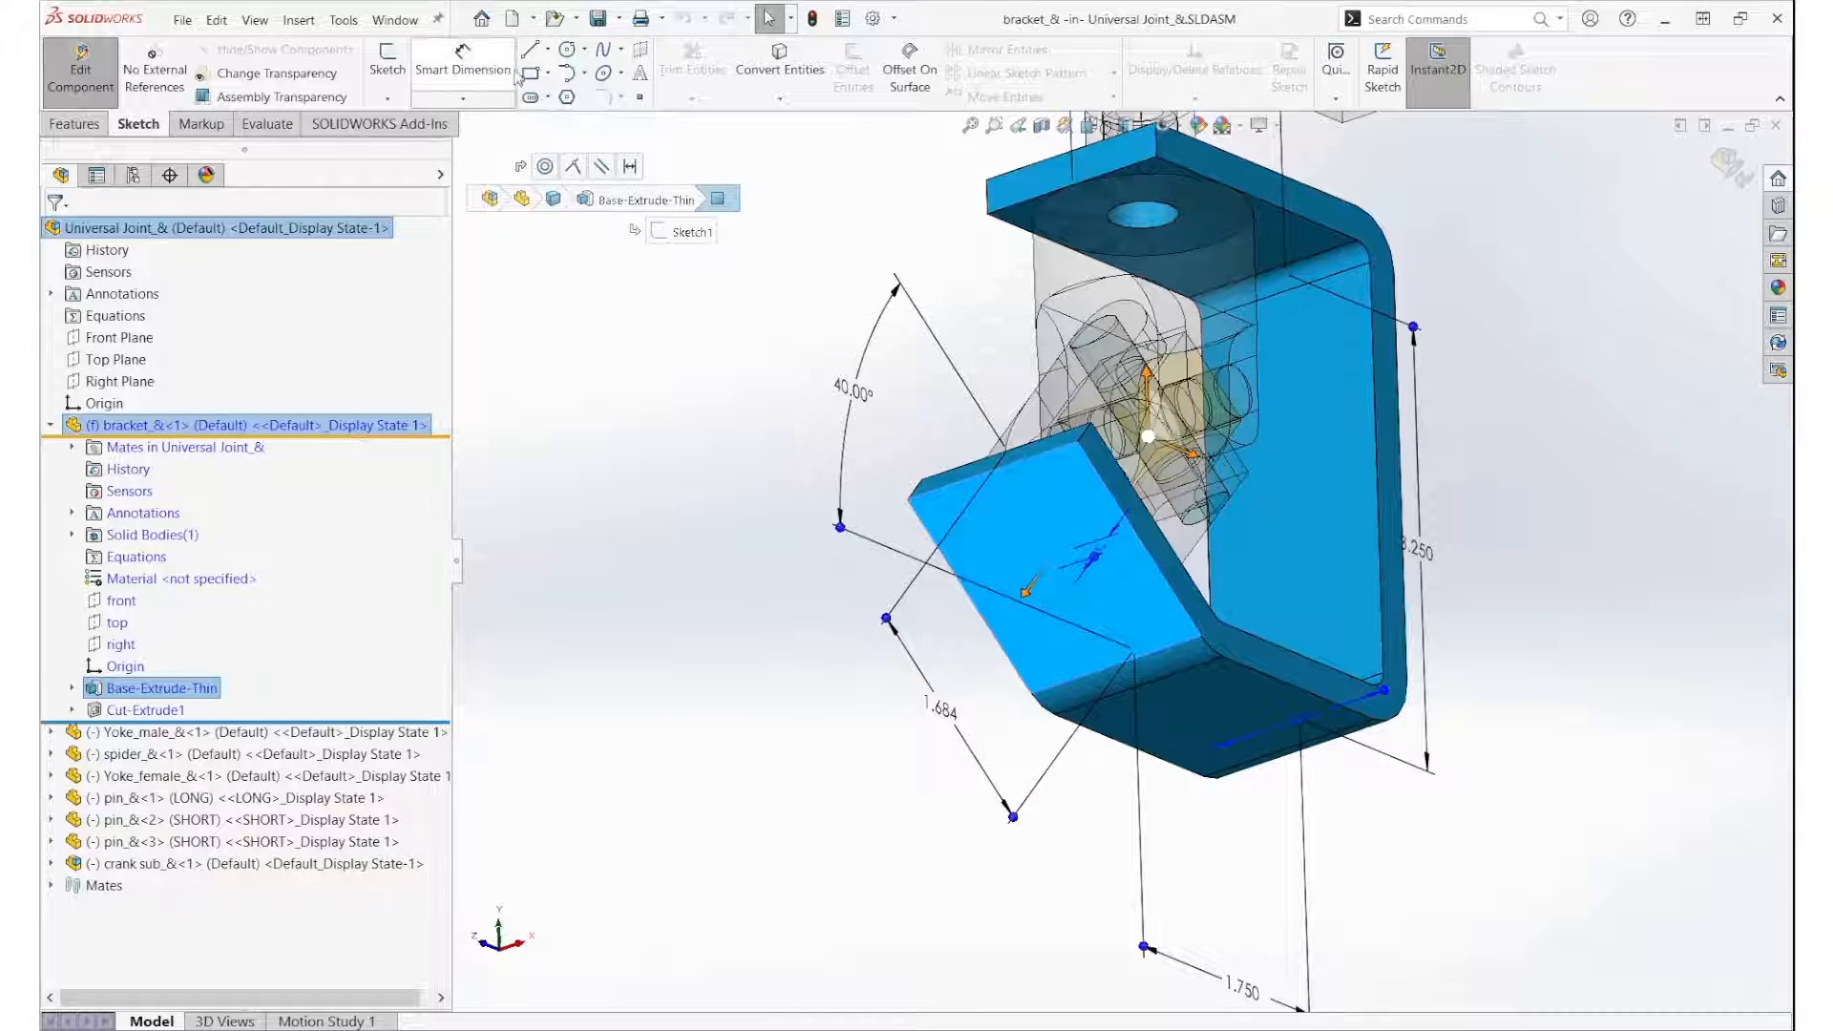
left_click(387, 59)
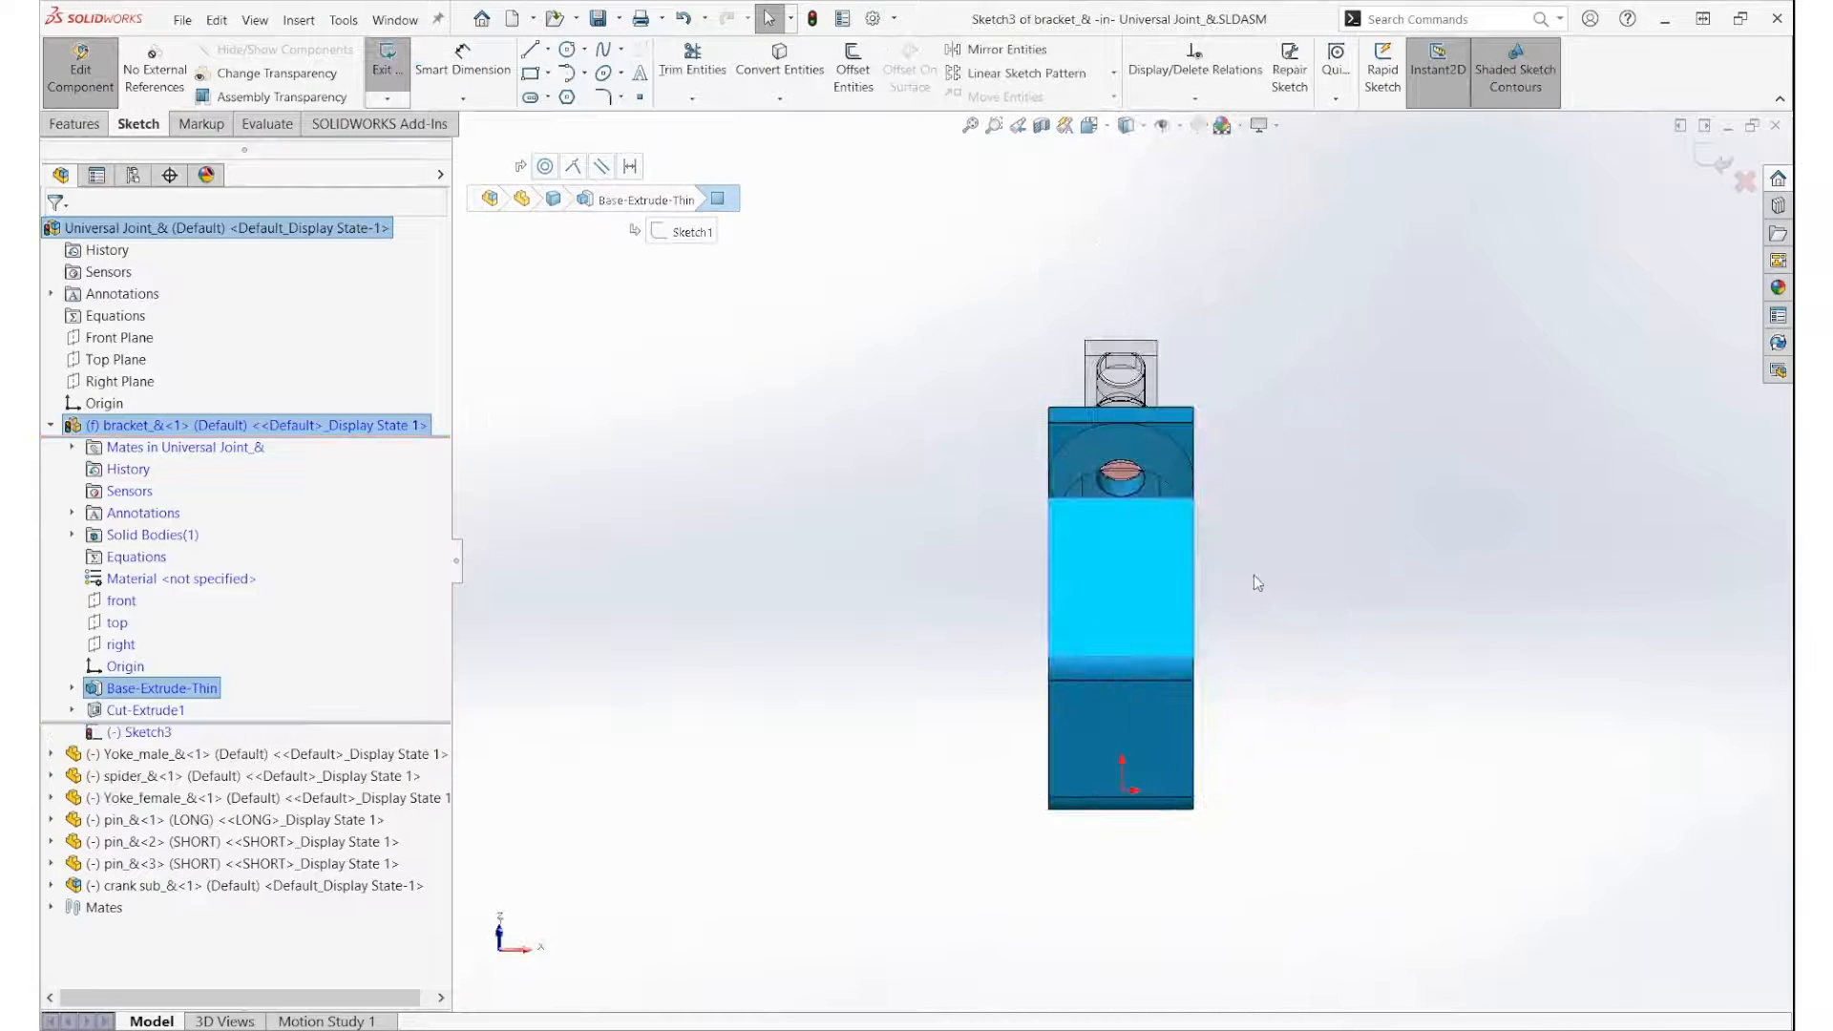
Step: Convert the circular edge of the female yoke's bore into the sketch, and delete the converted circle
middle_click_drag(1254, 575, 940, 611)
scroll(929, 590, "down", 3)
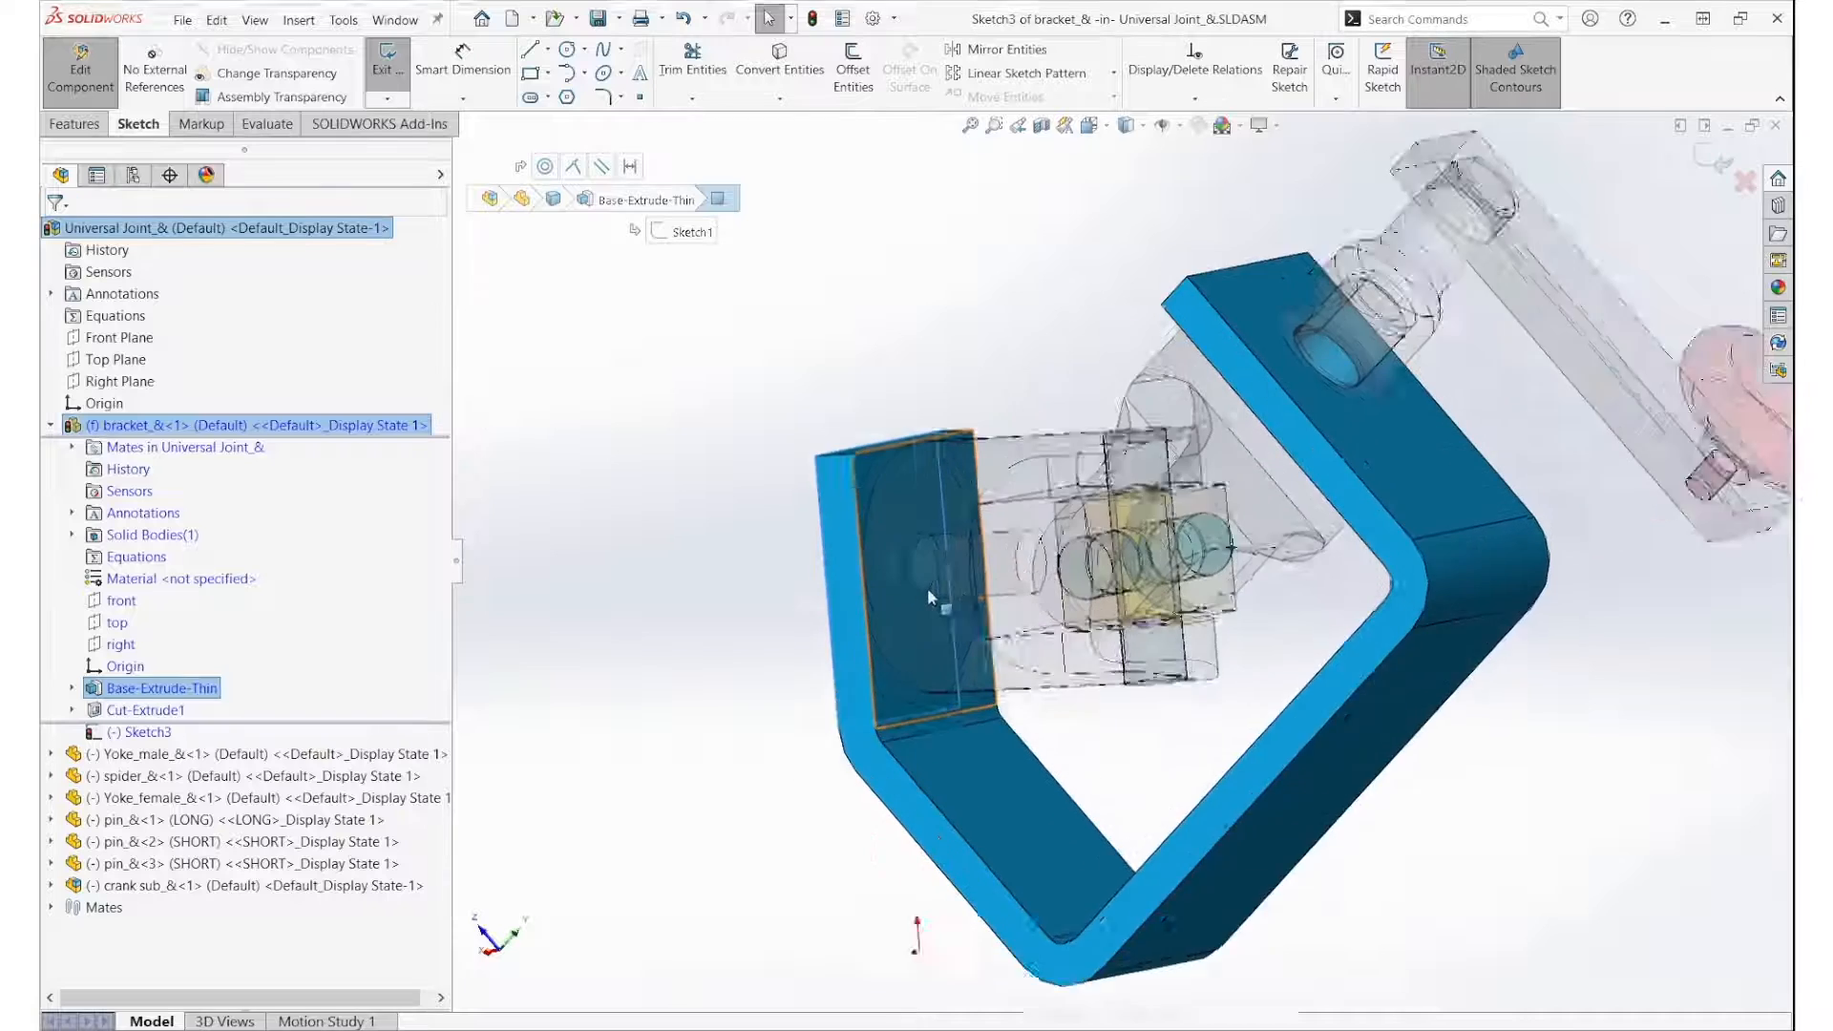
scroll(997, 593, "down", 5)
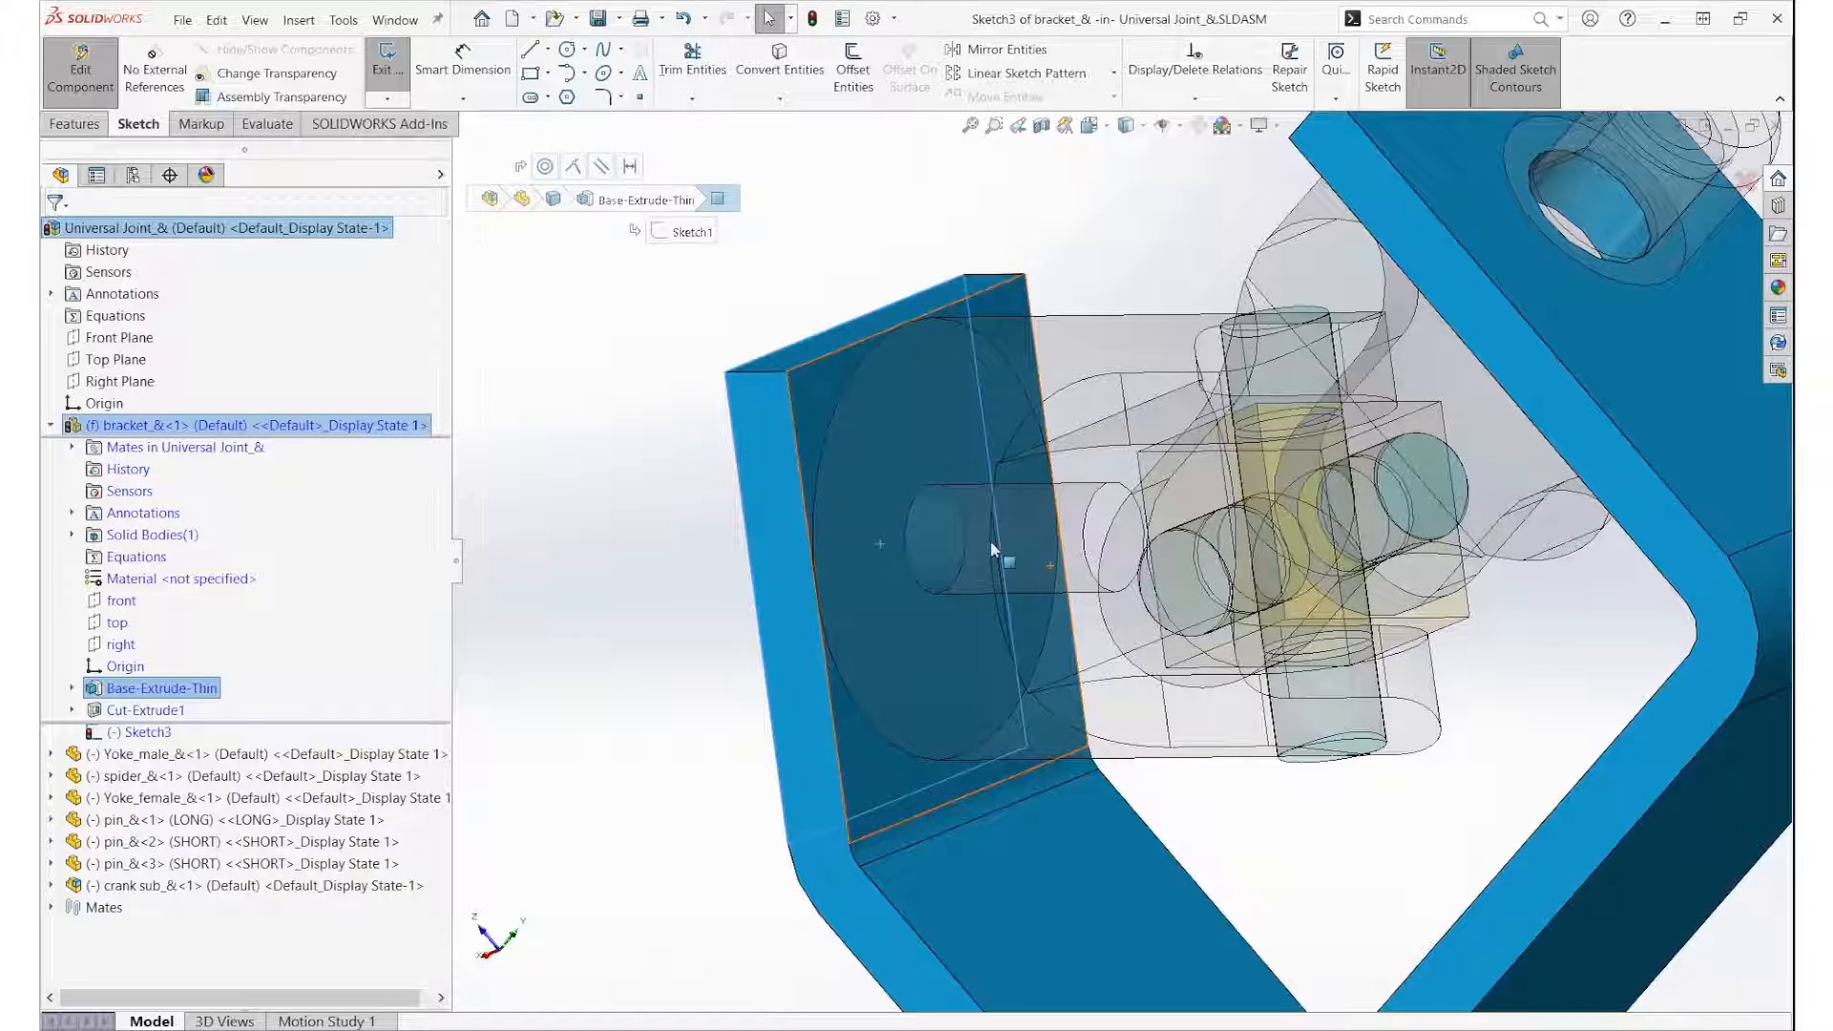
middle_click_drag(1036, 513, 1134, 515)
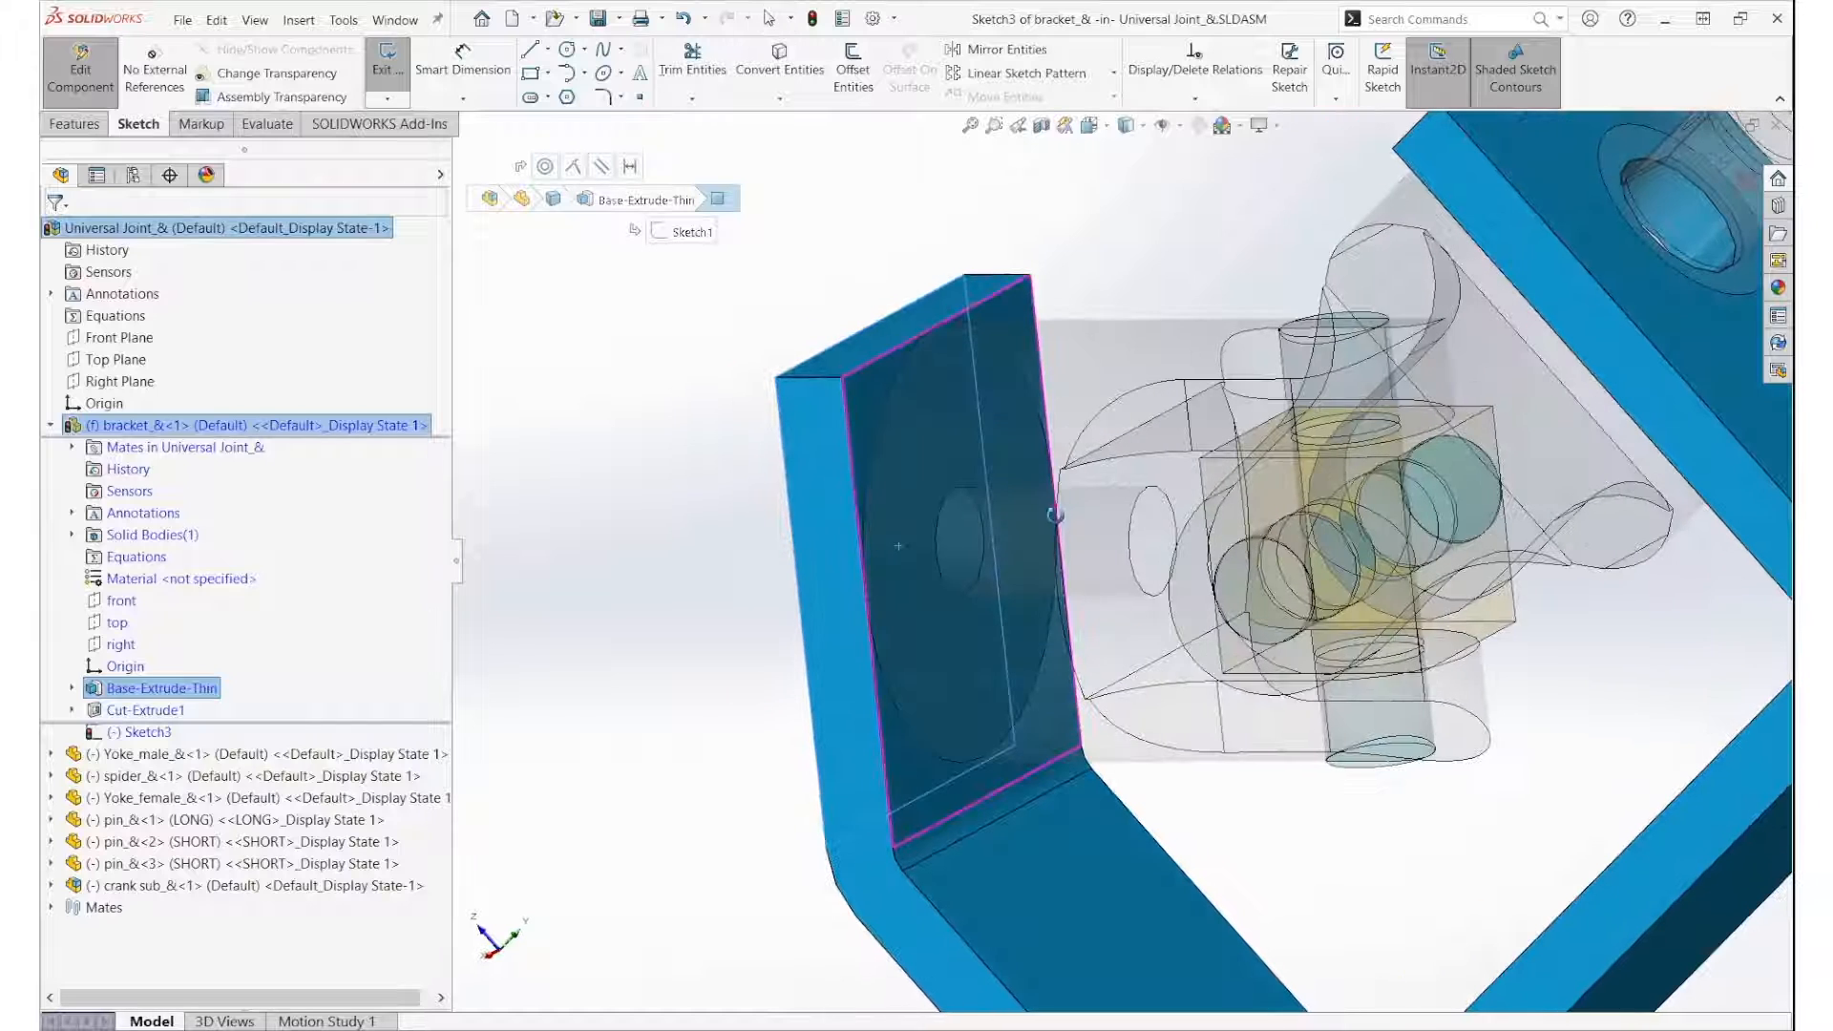
left_click(1134, 518)
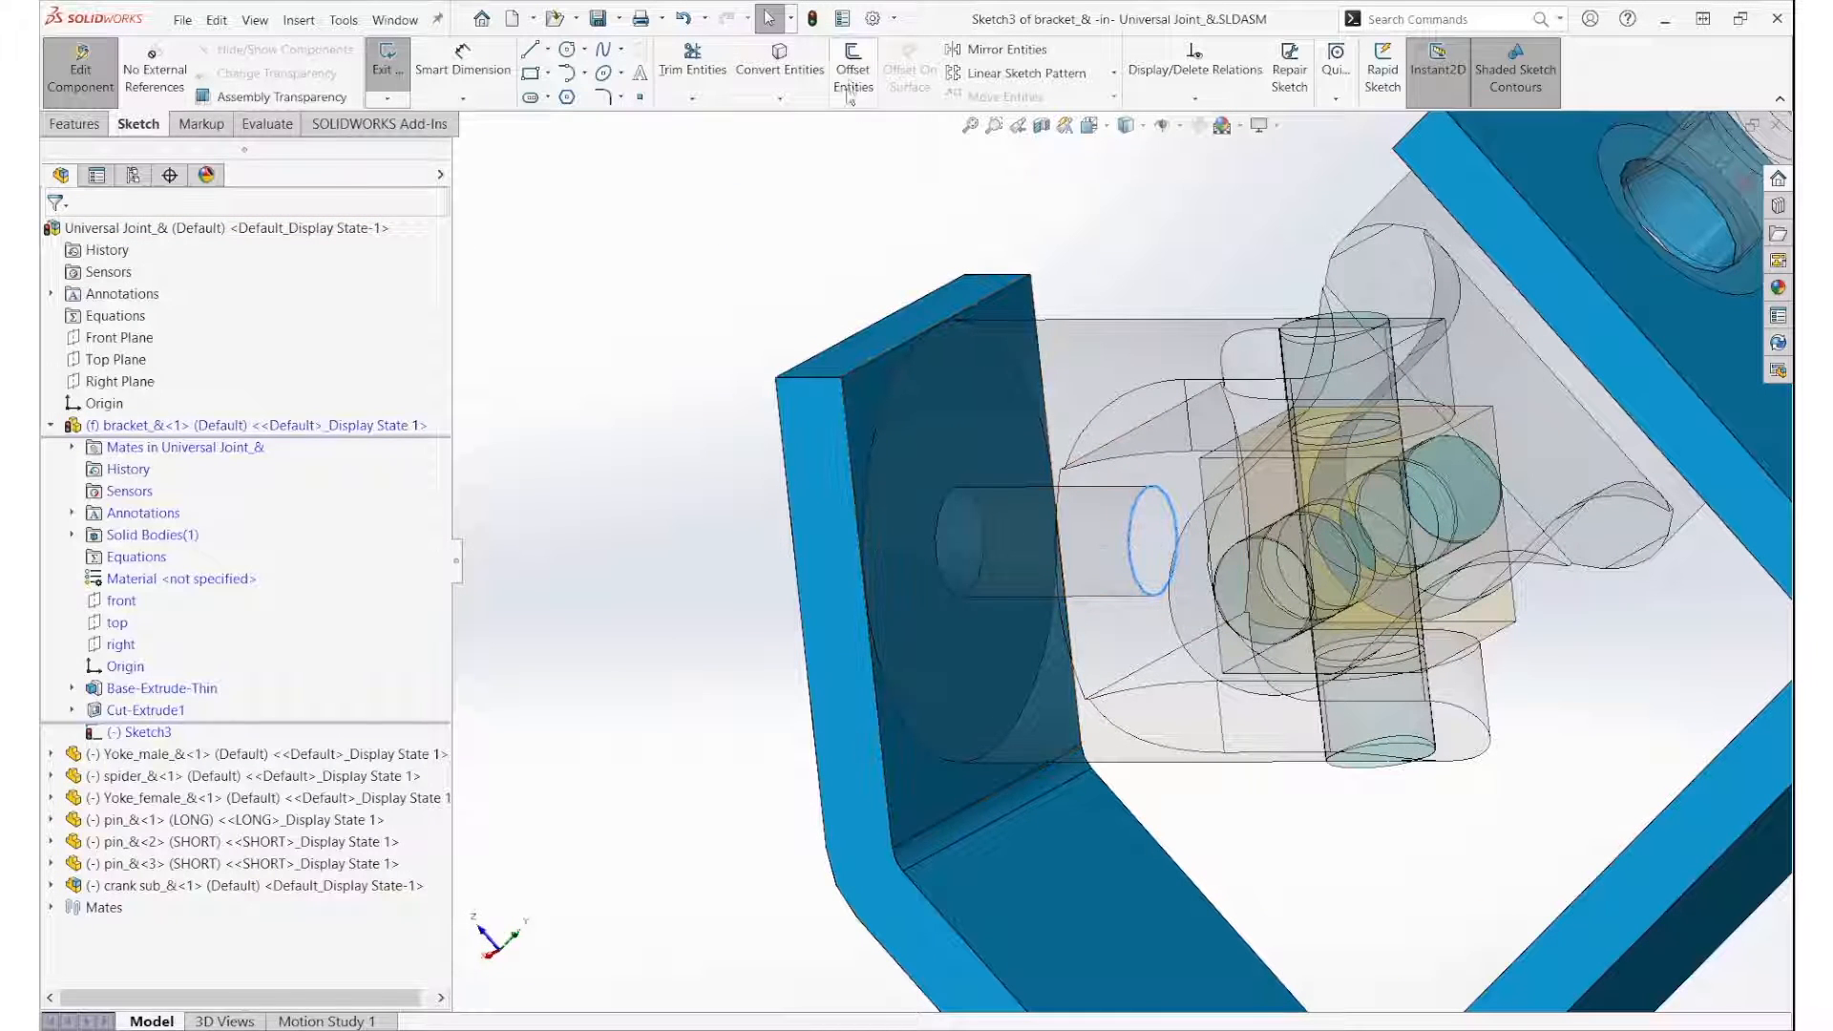
left_click(772, 67)
scroll(769, 369, "up", 2)
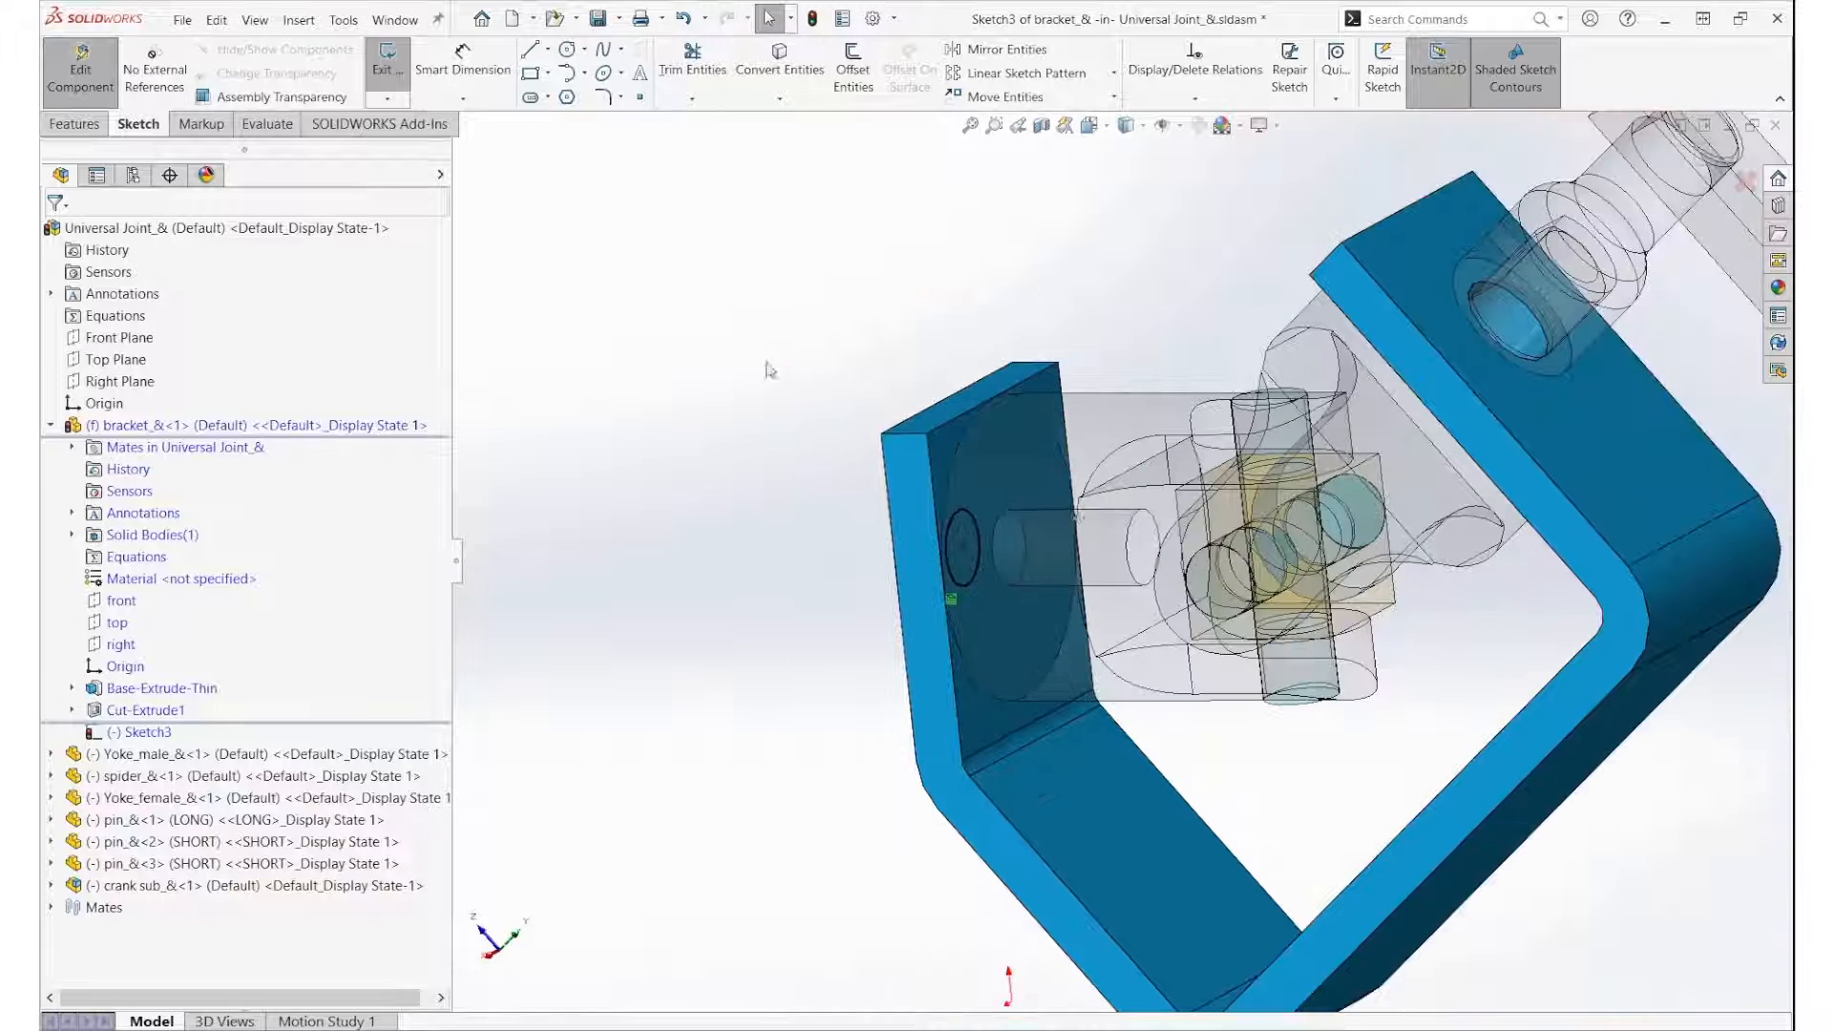
middle_click_drag(1105, 544, 1004, 507)
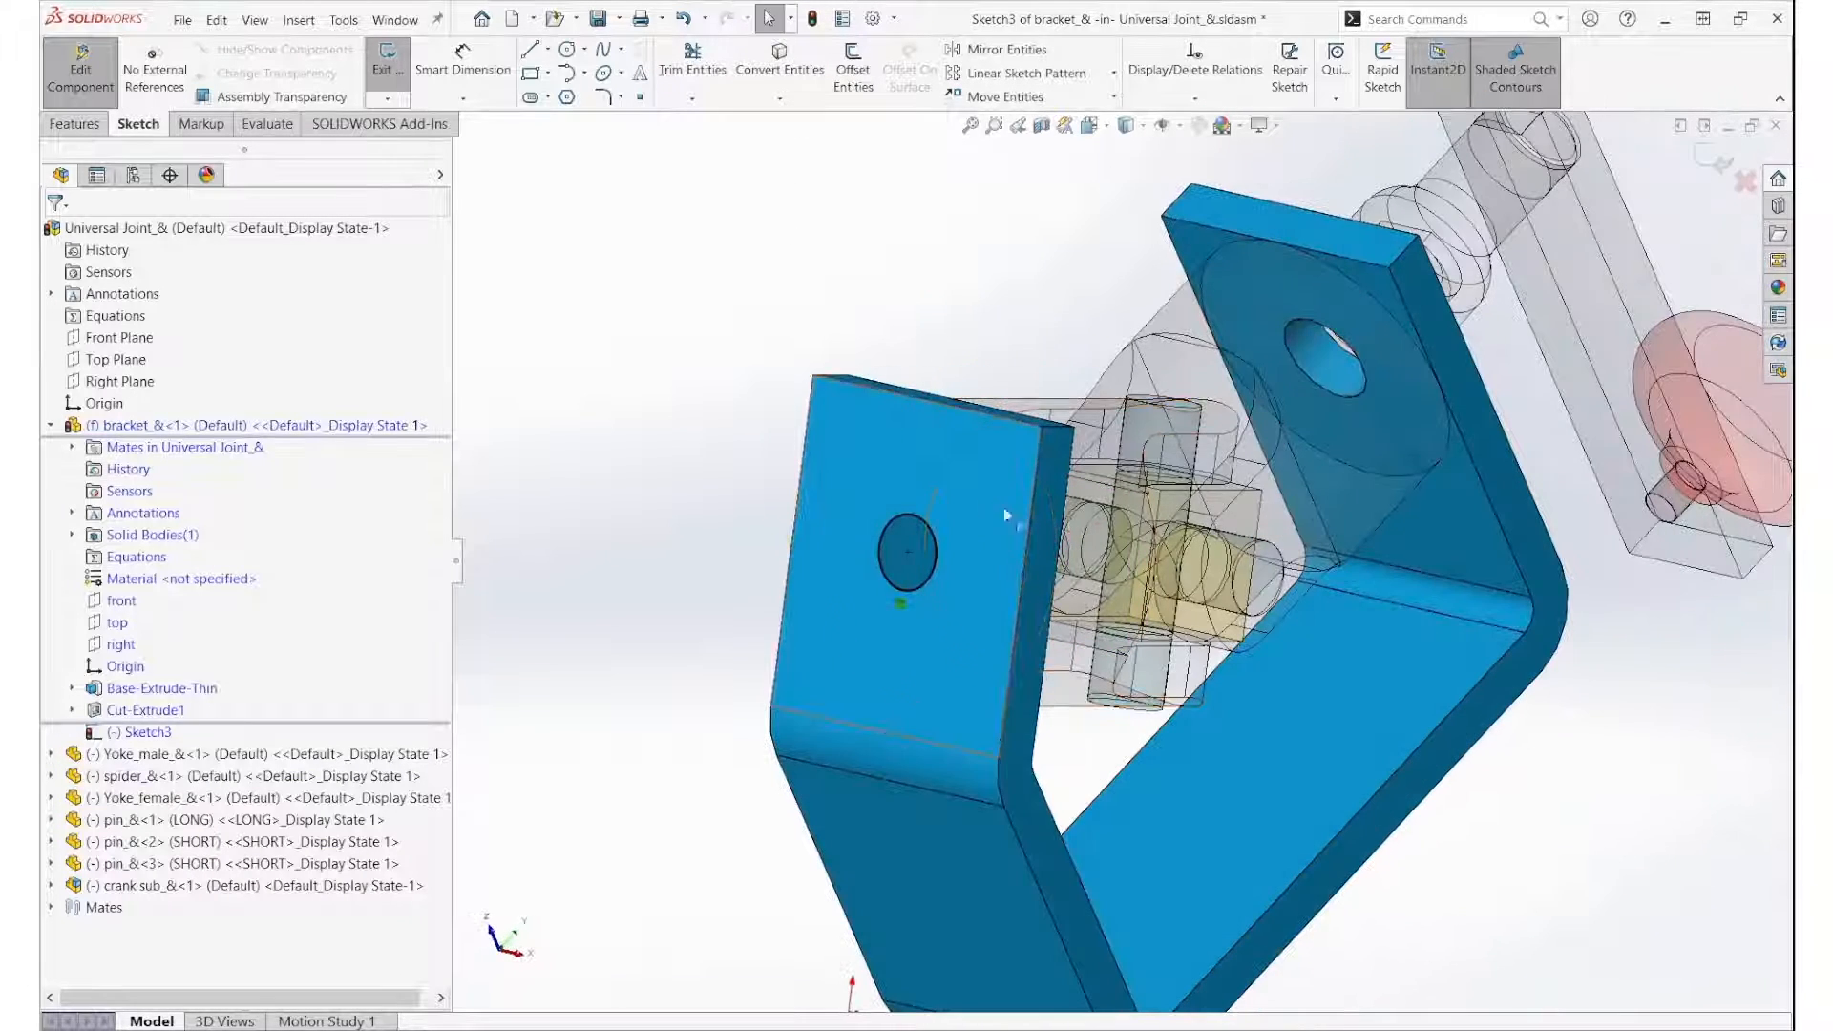
left_click(930, 540)
key("Delete")
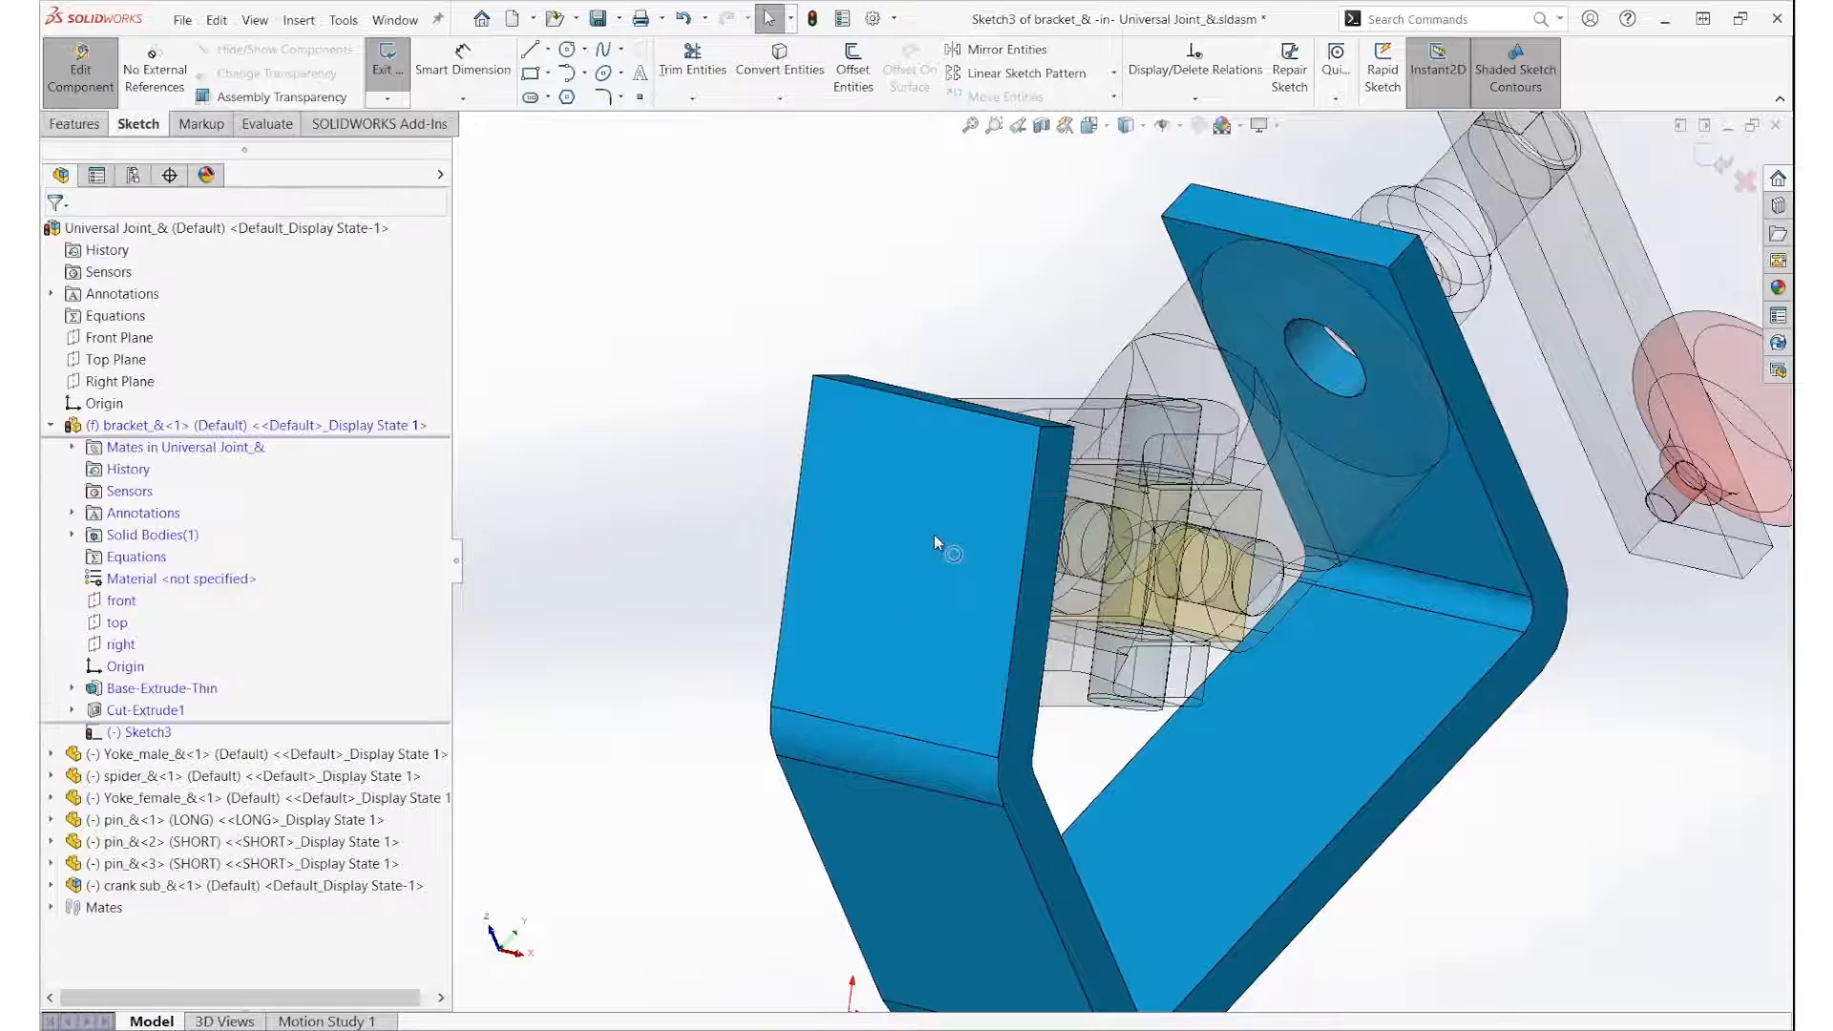
Step: Offset the circular edge of the female yoke's bore outward by 3 mm into the flange sketch
middle_click_drag(864, 364, 1059, 563)
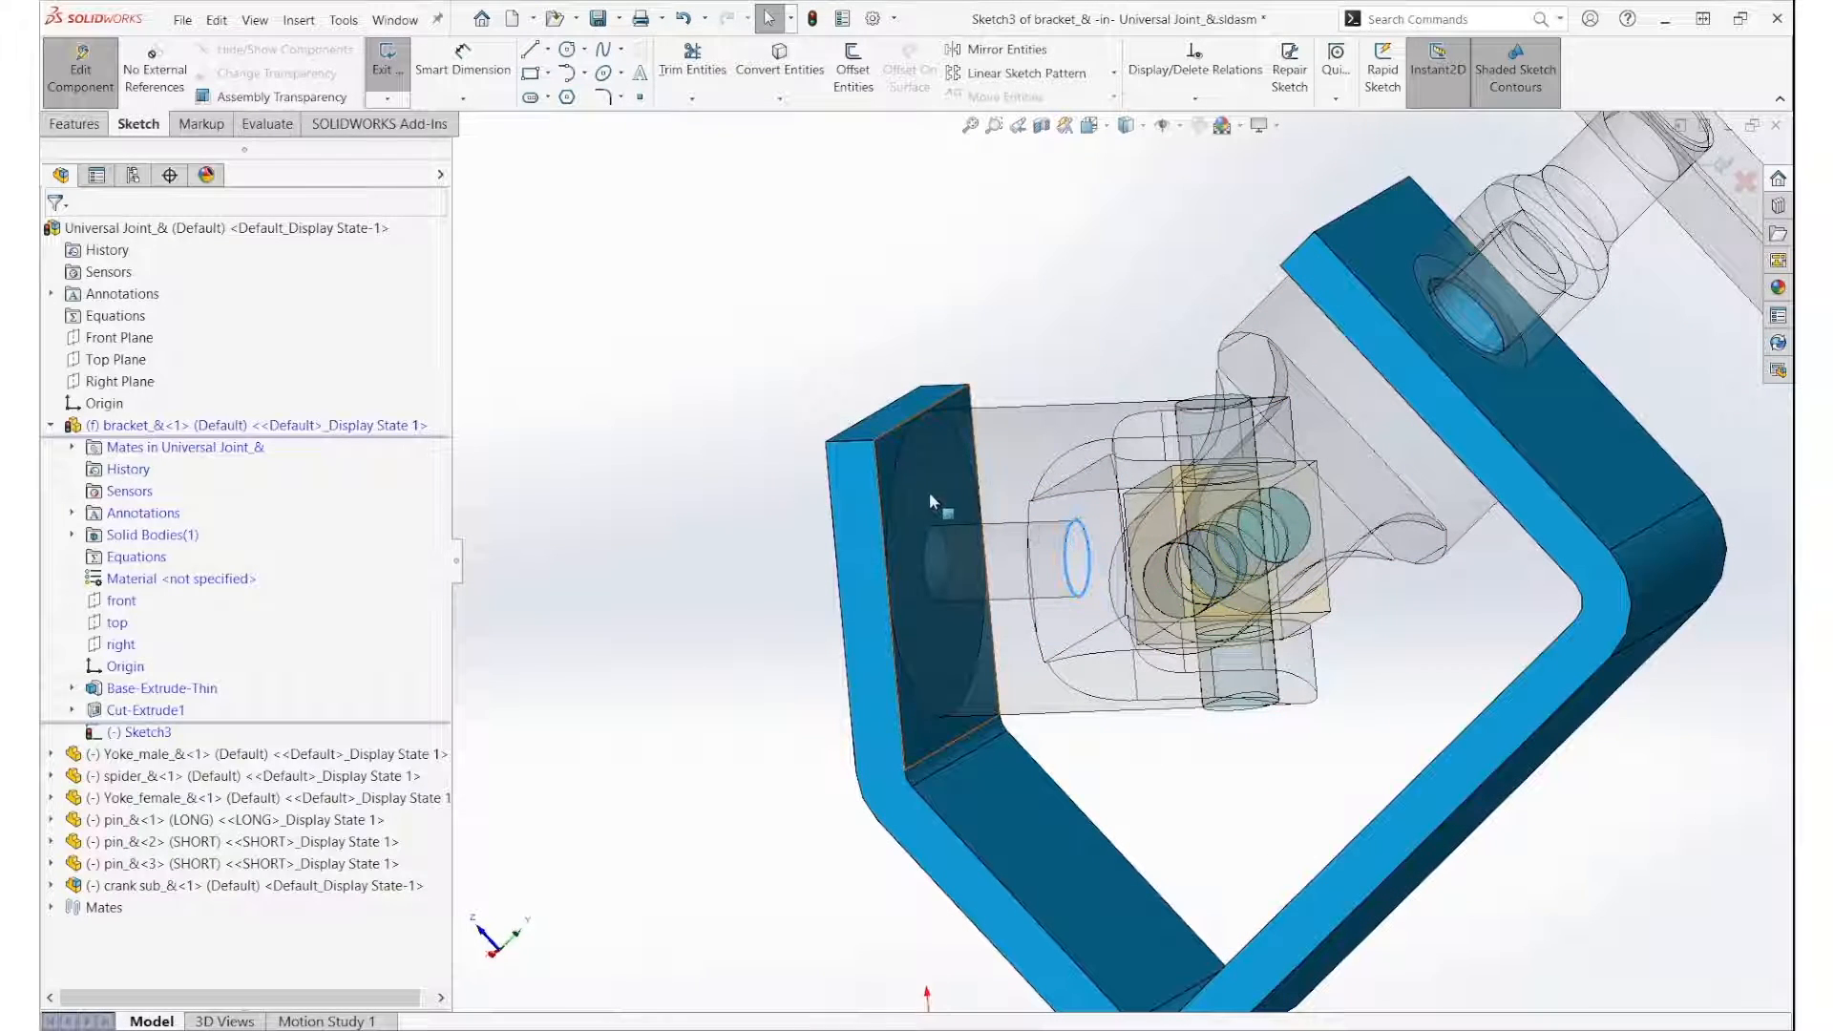
left_click(853, 90)
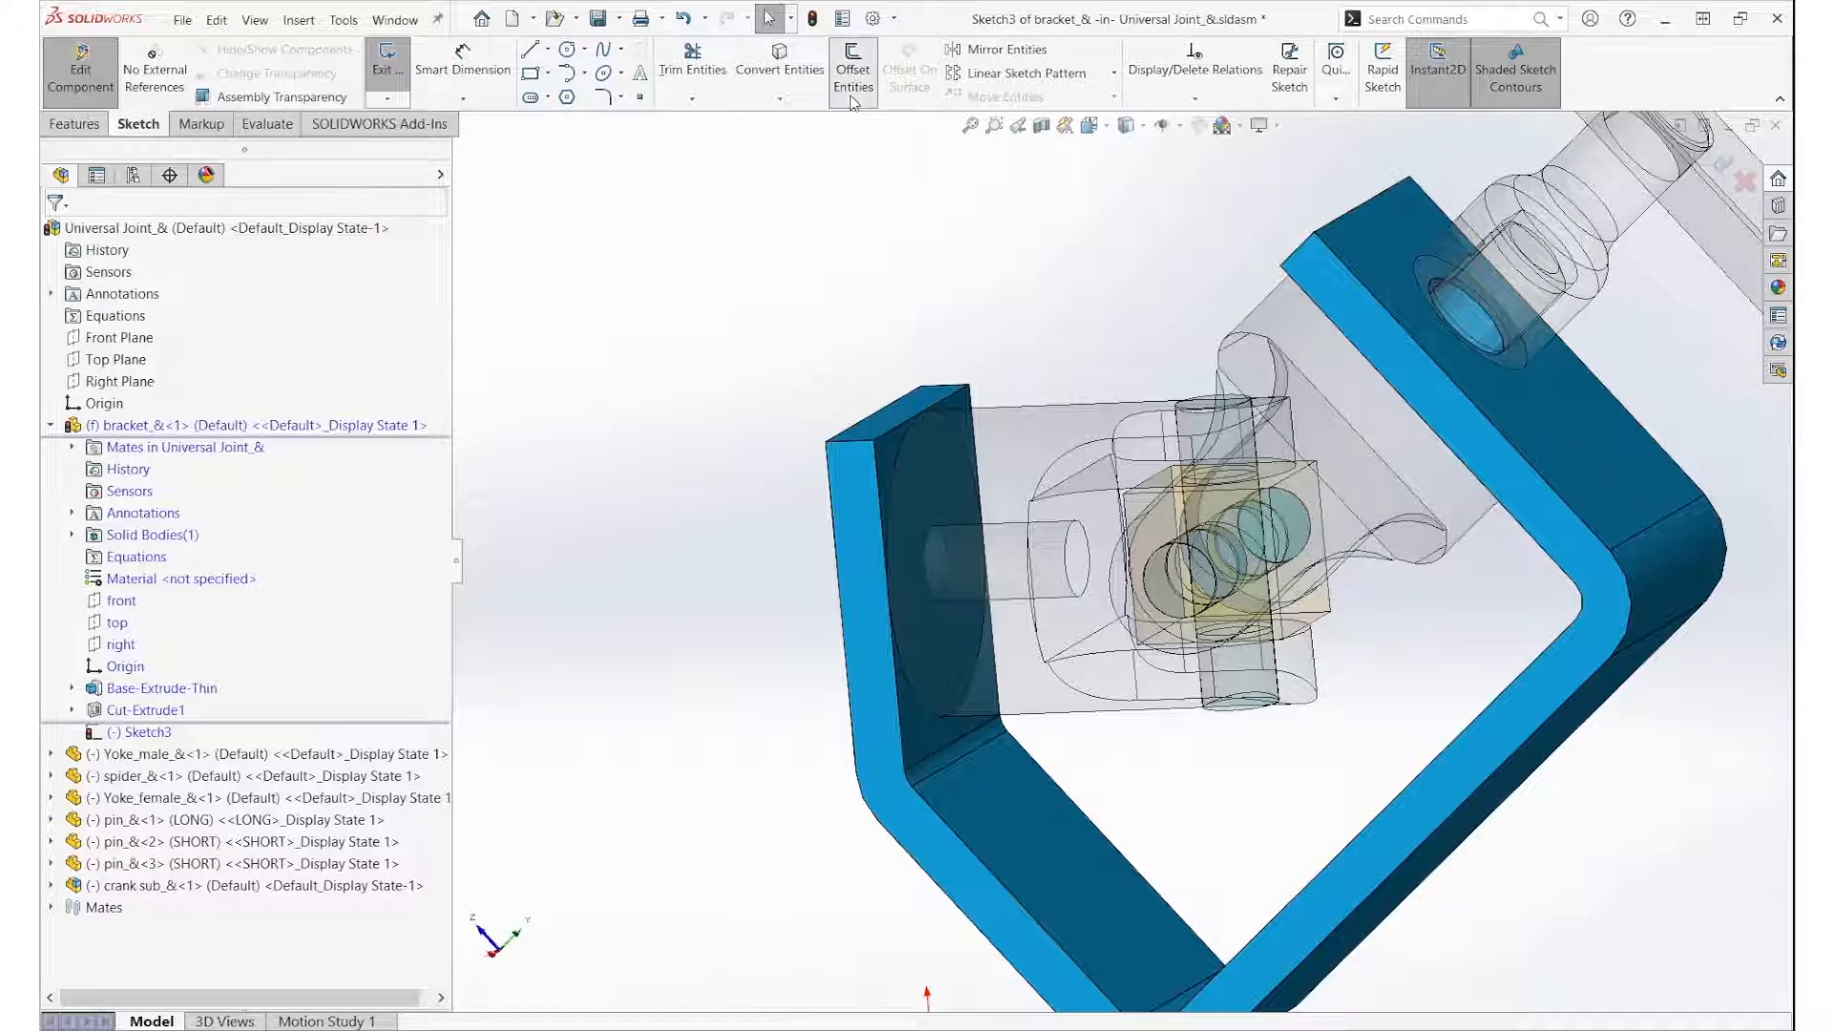
left_click(1076, 521)
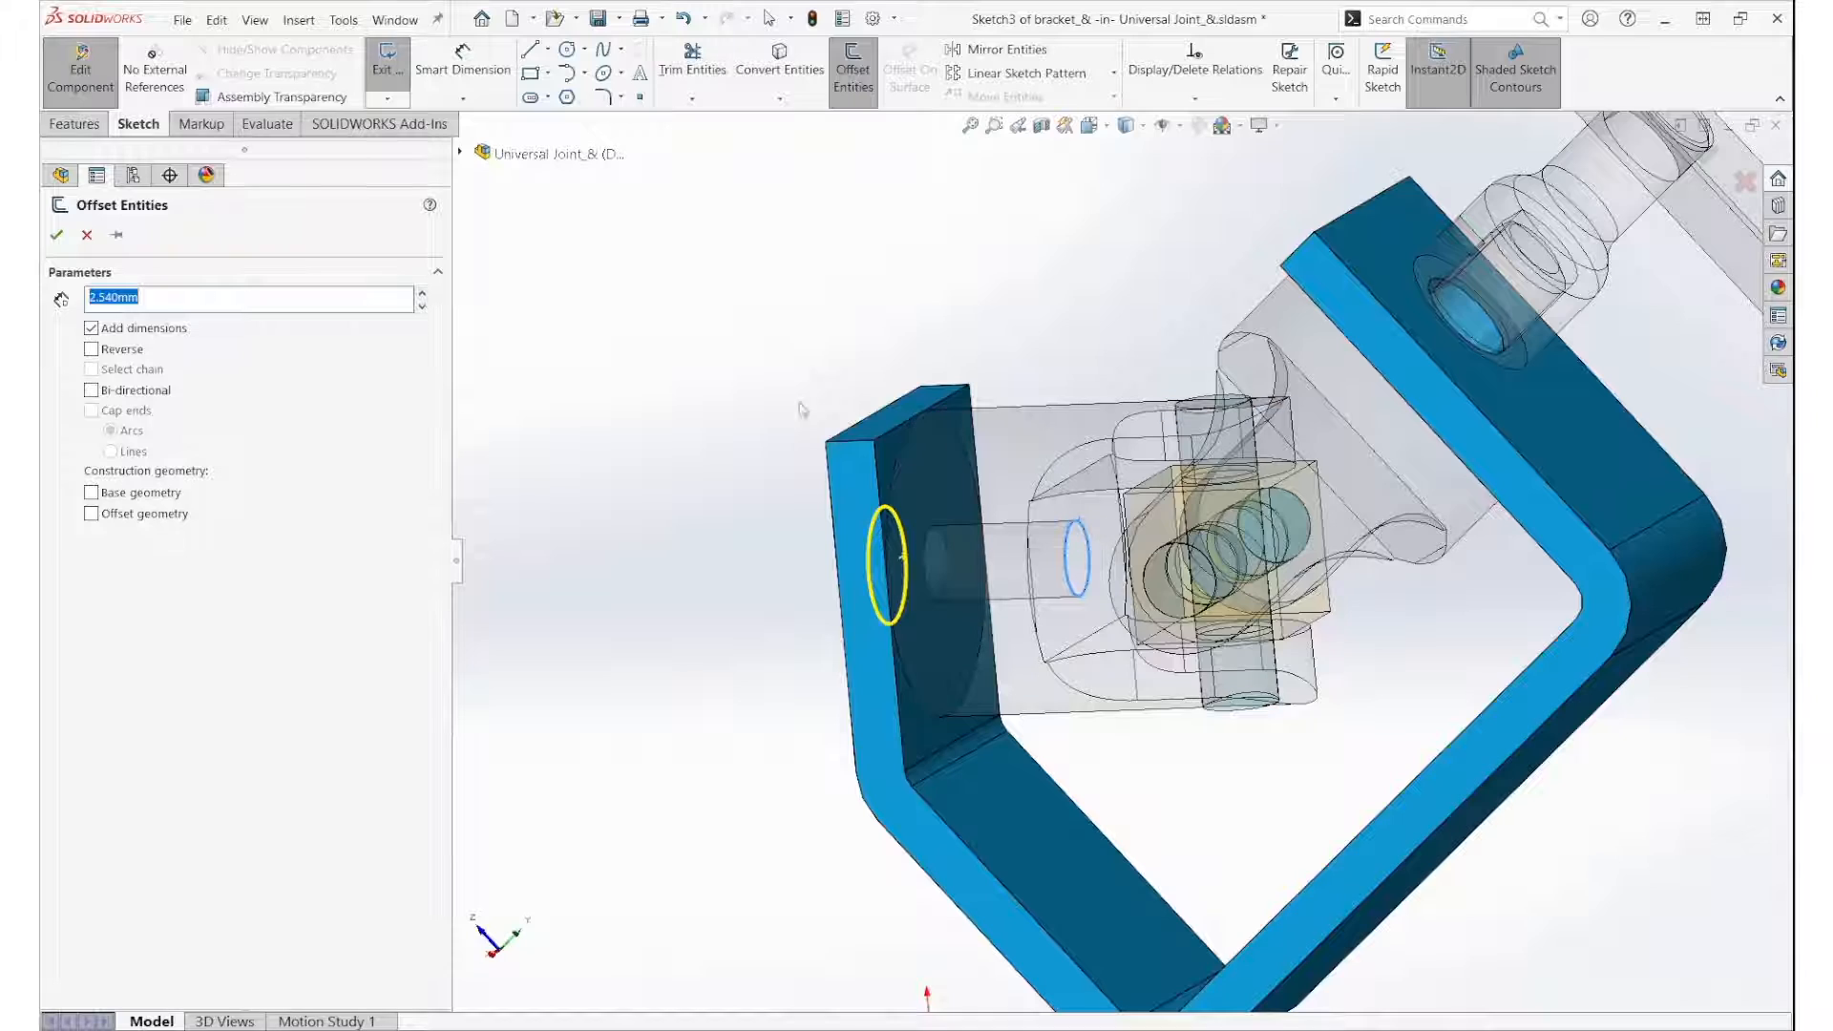
middle_click_drag(802, 408, 1045, 408)
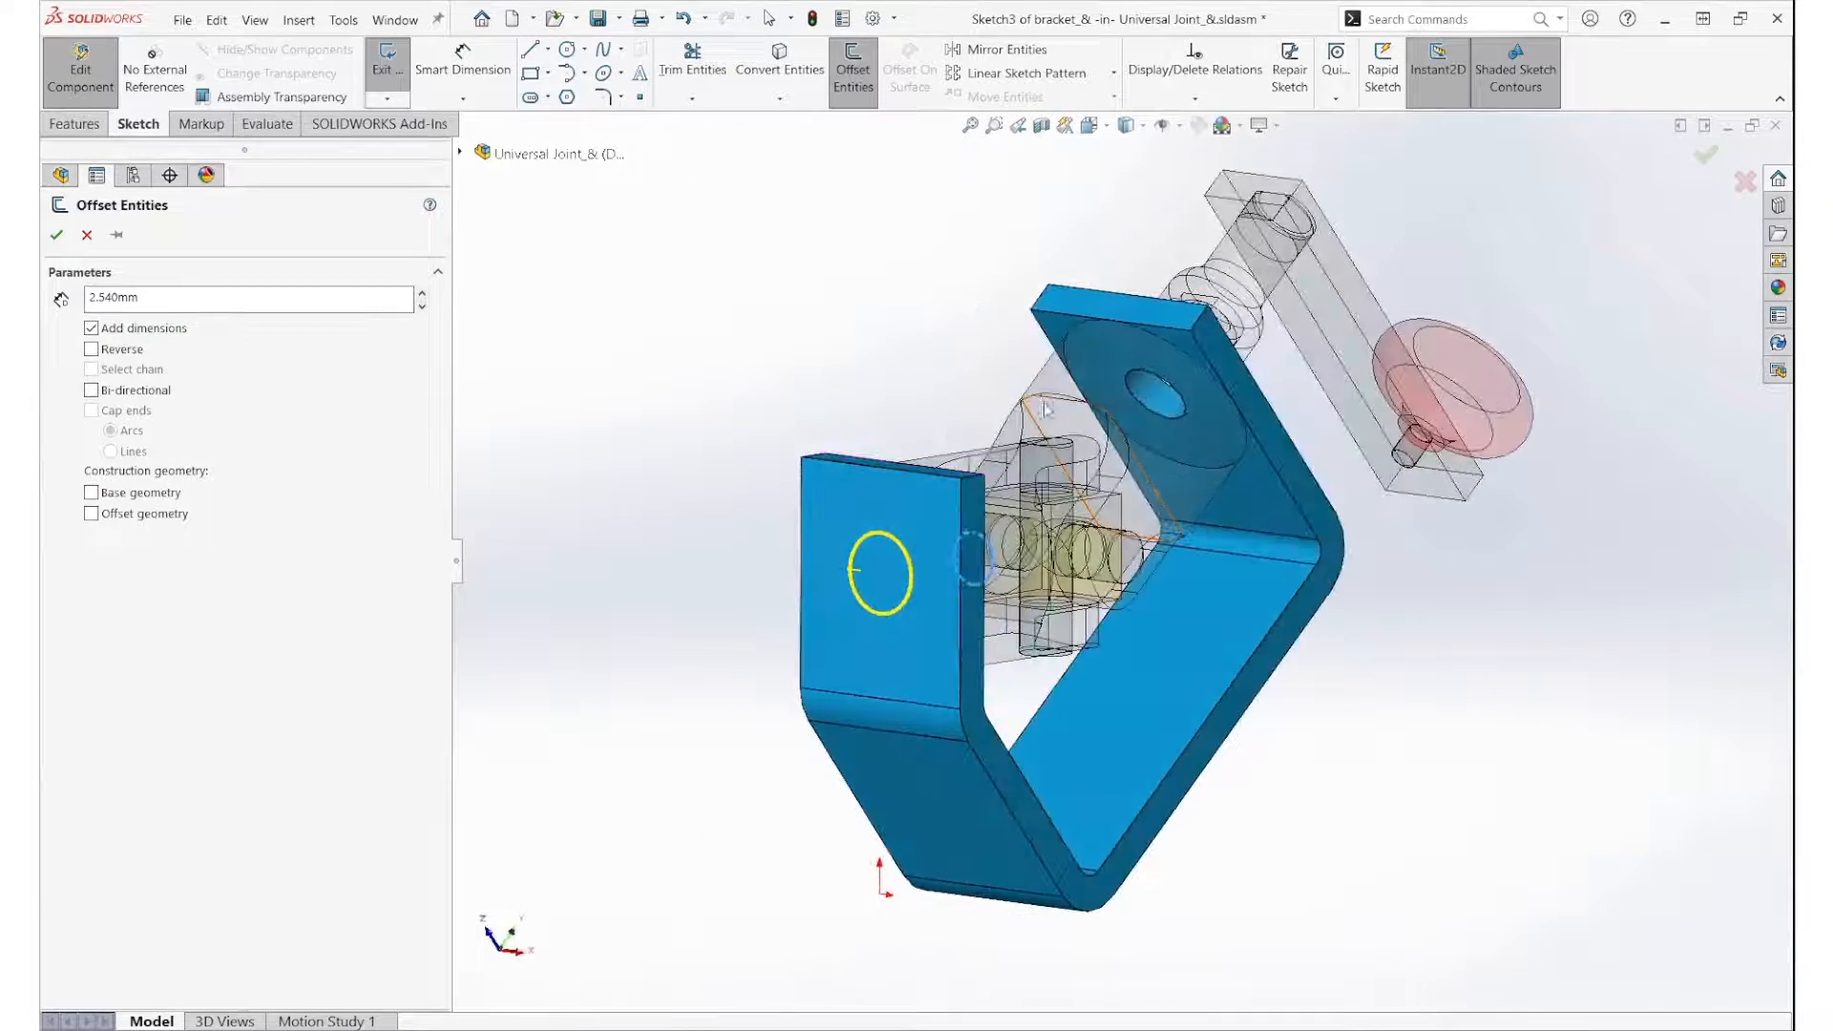
scroll(924, 421, "down", 5)
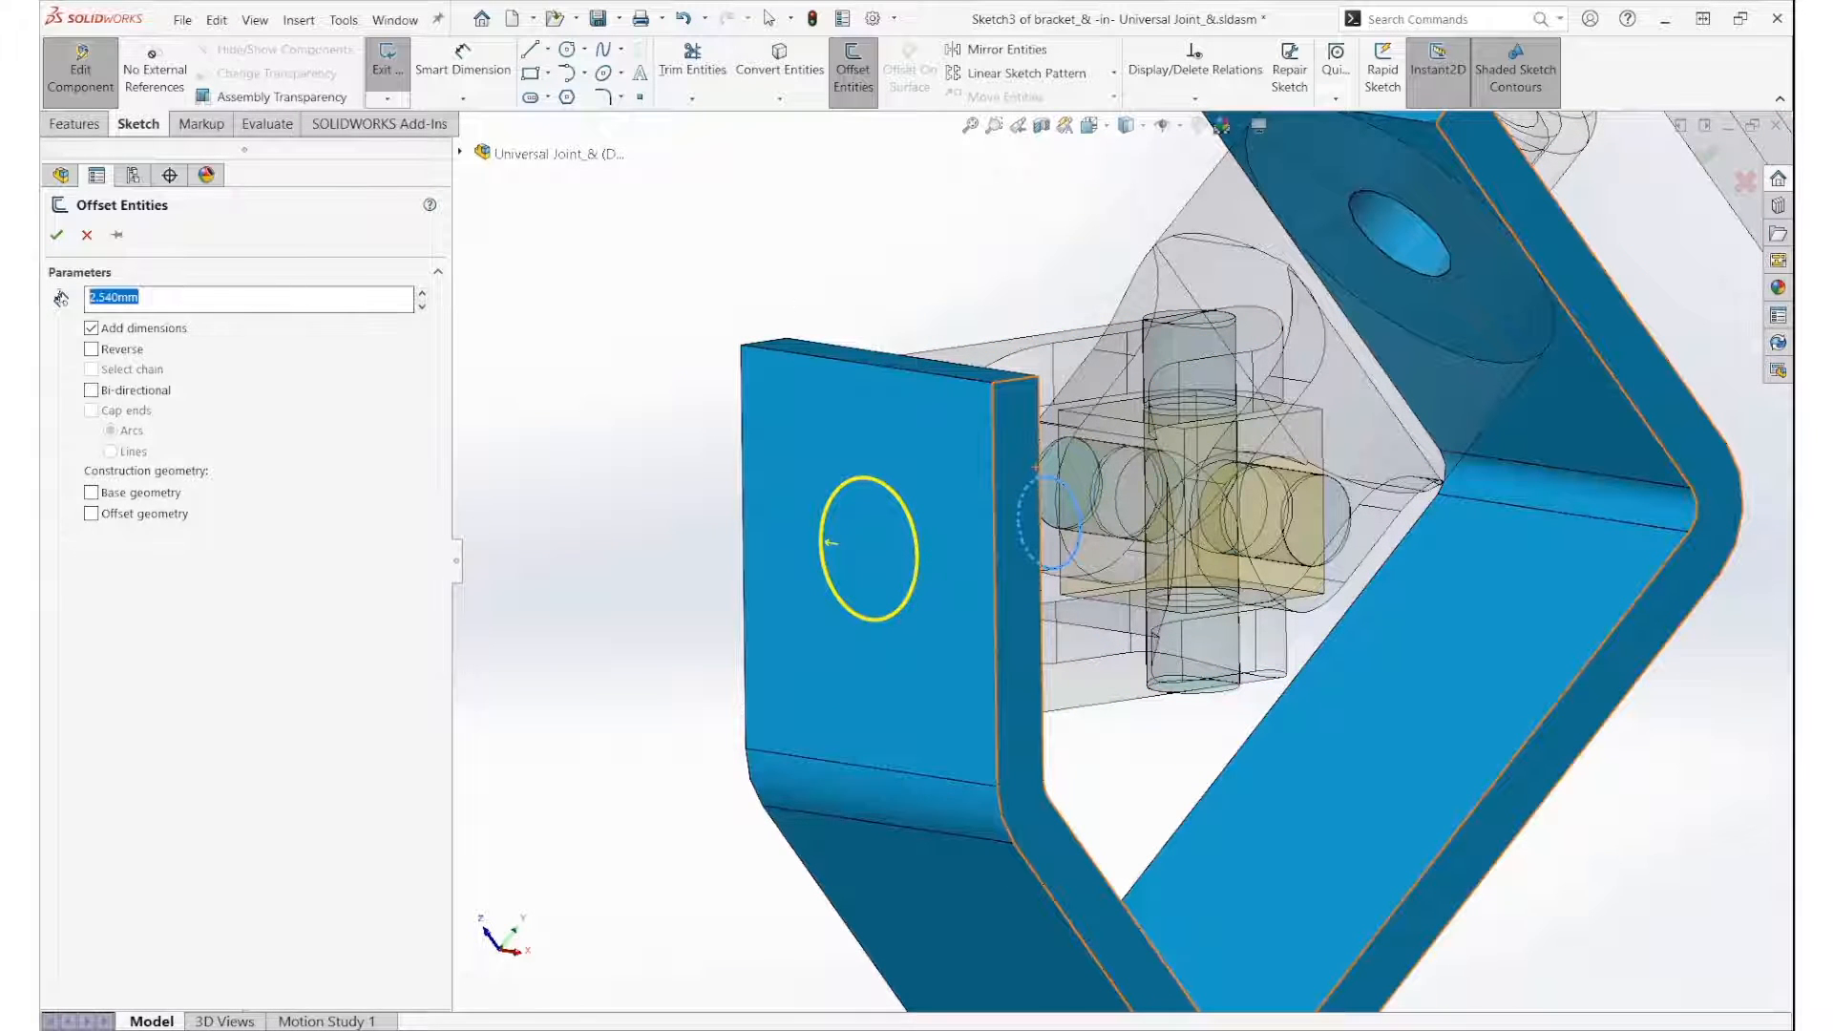
type("3")
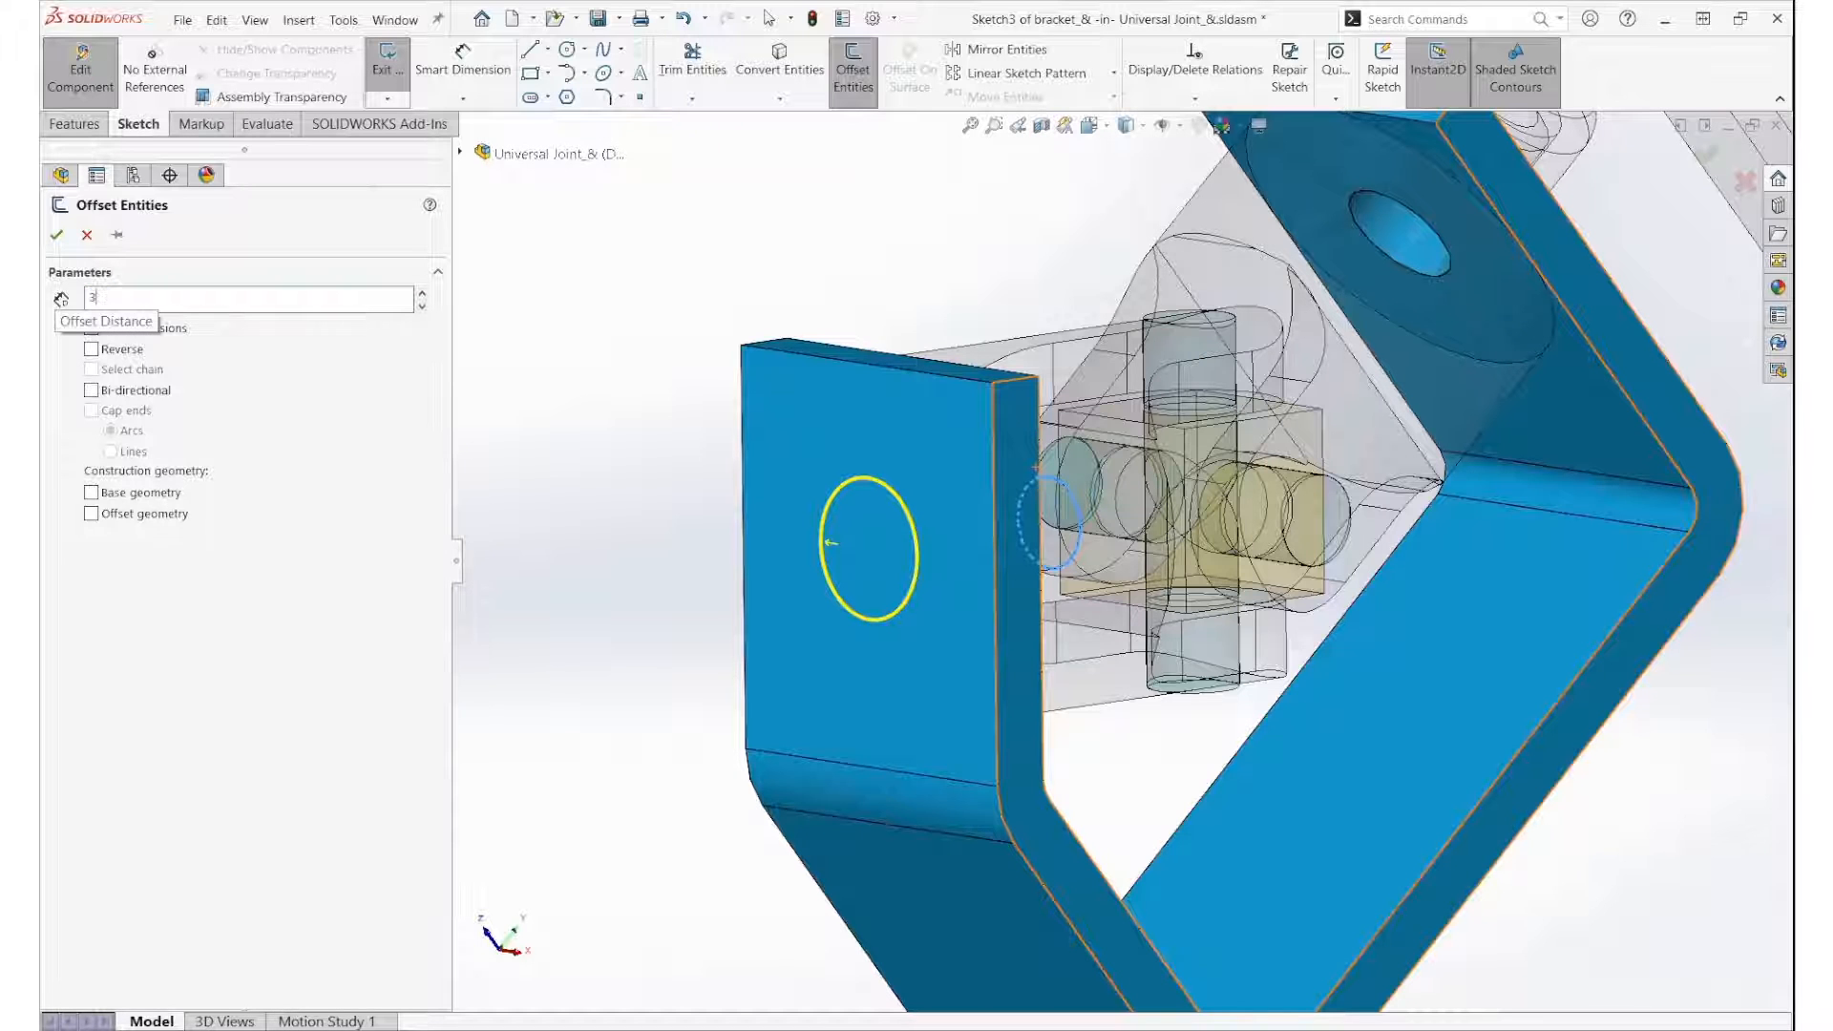
key("Return")
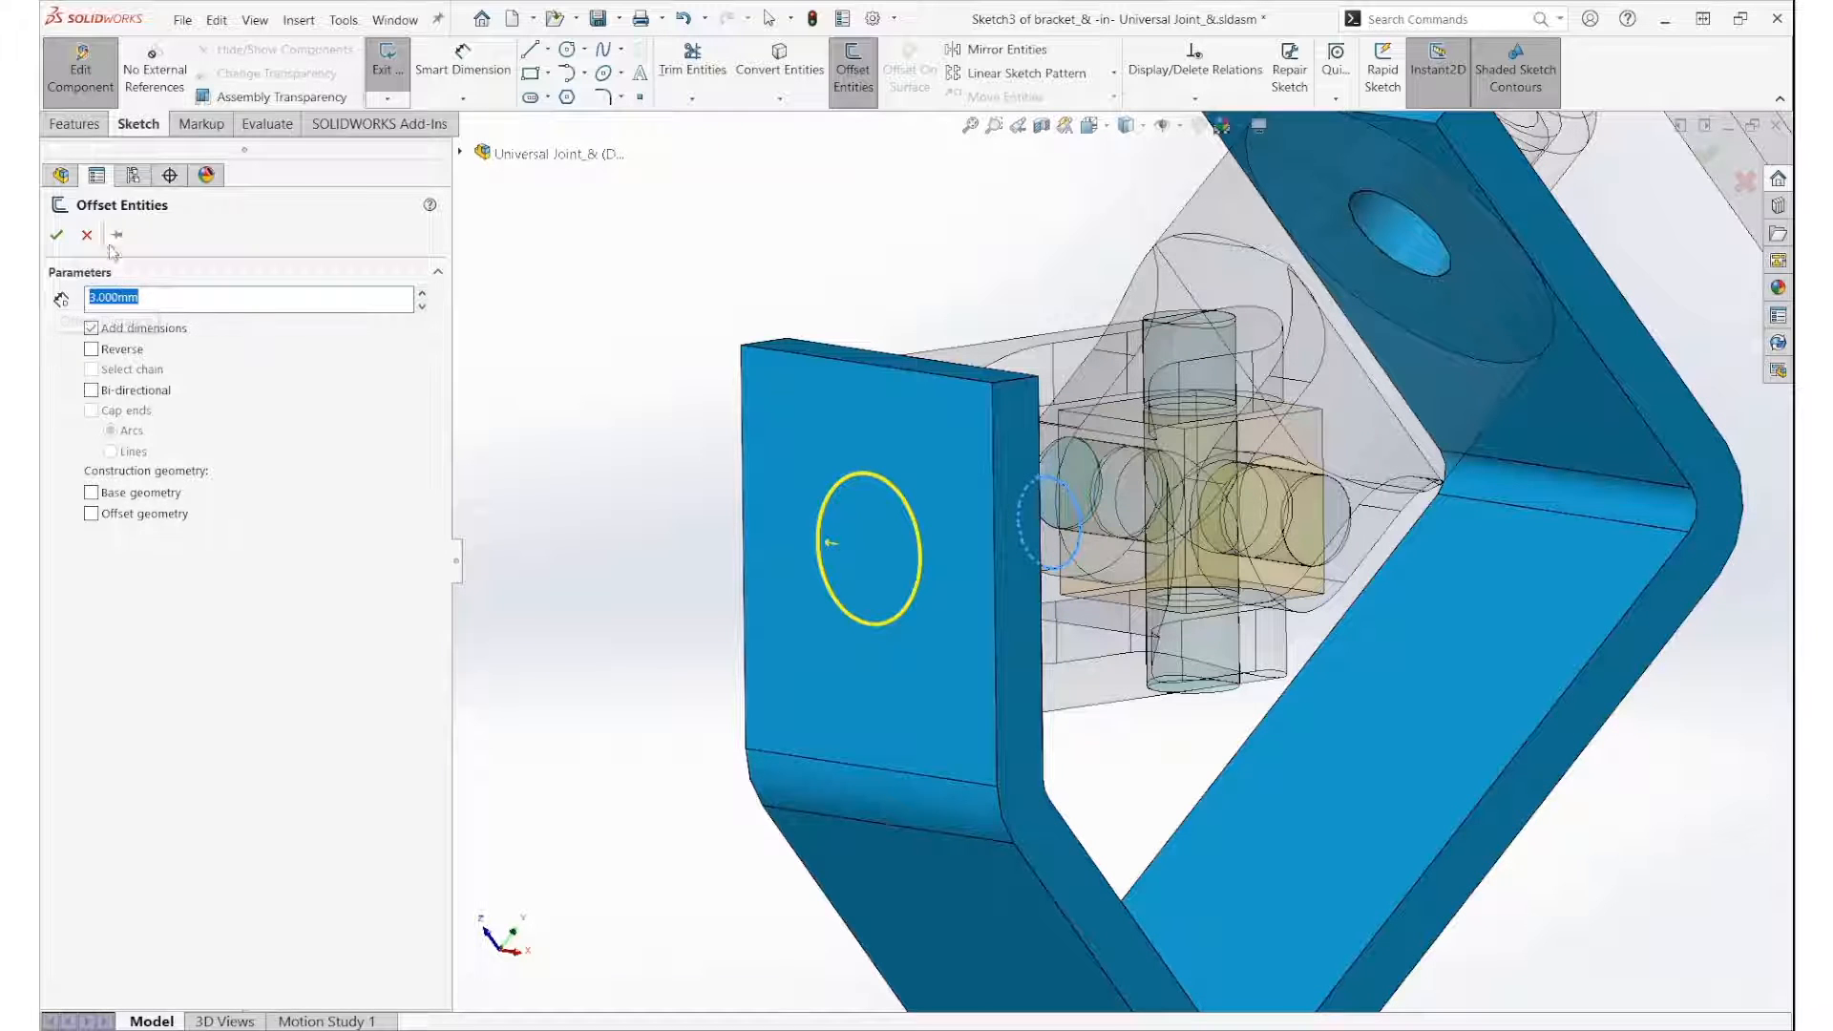
left_click(56, 234)
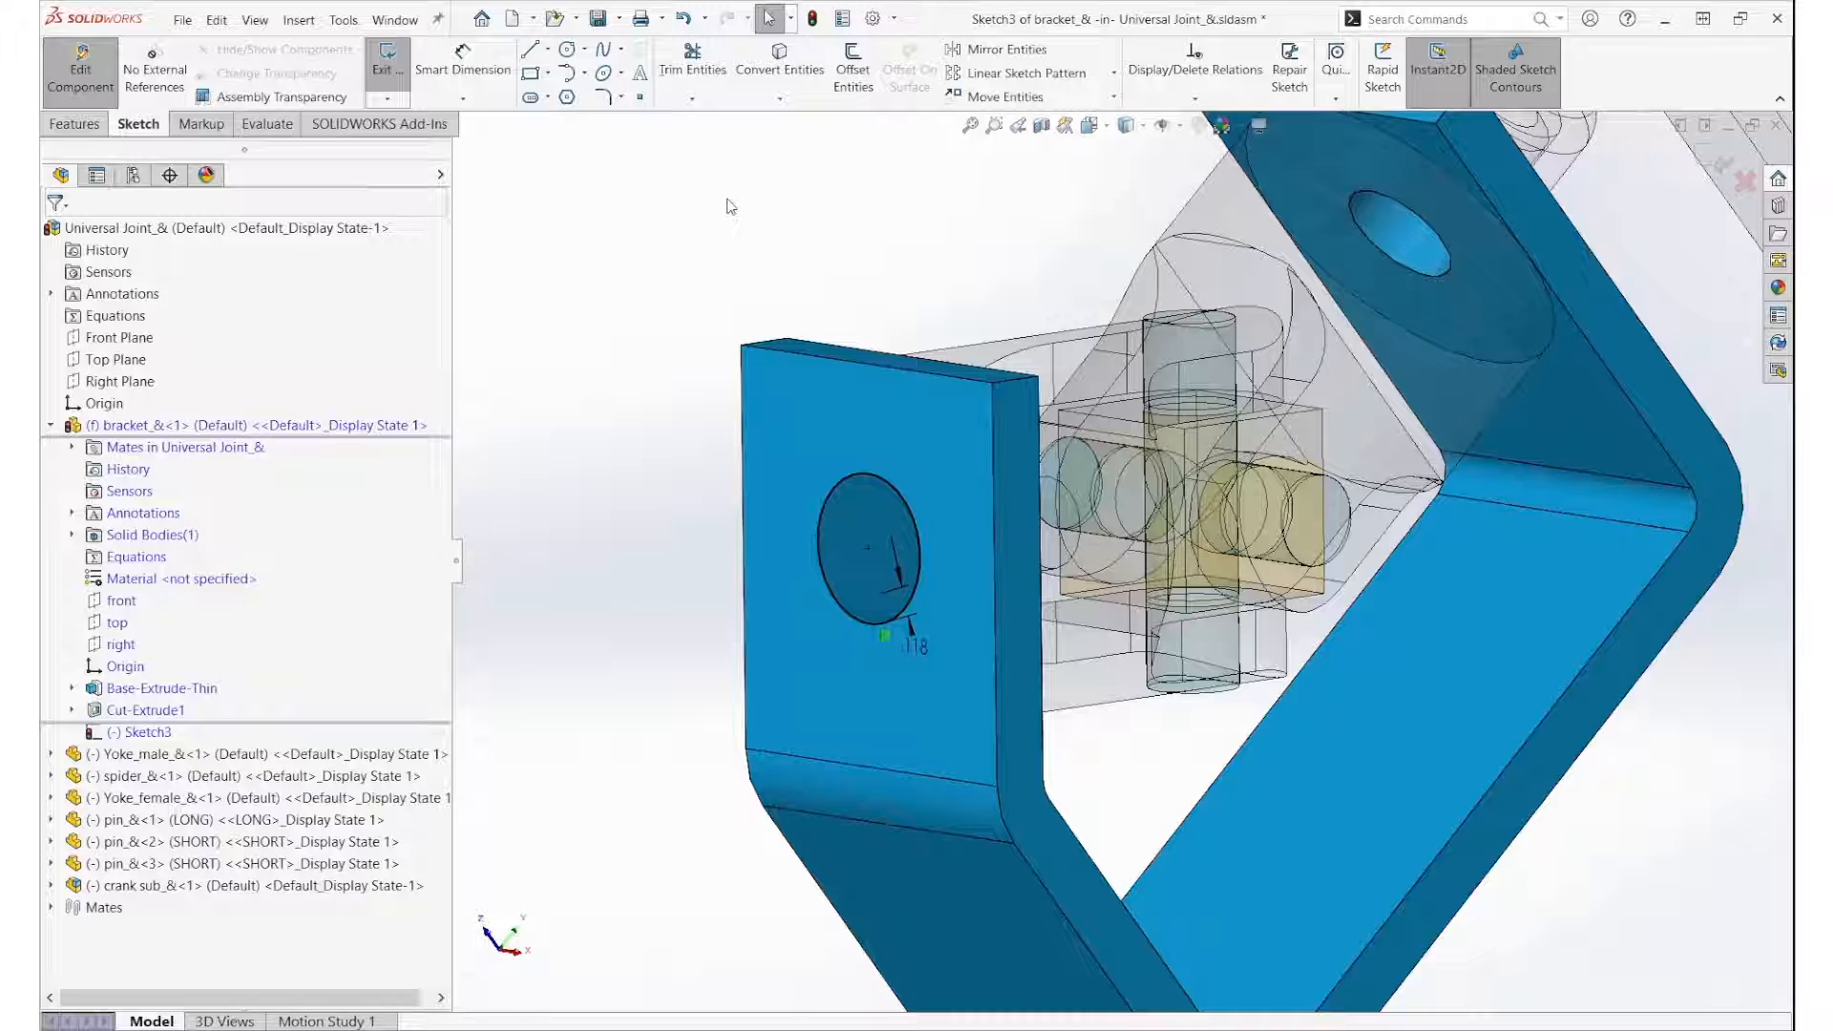
Step: Cut the offset circle through the bracket's angled flange with the Up To Next end condition
middle_click_drag(779, 180, 771, 258)
left_click(74, 124)
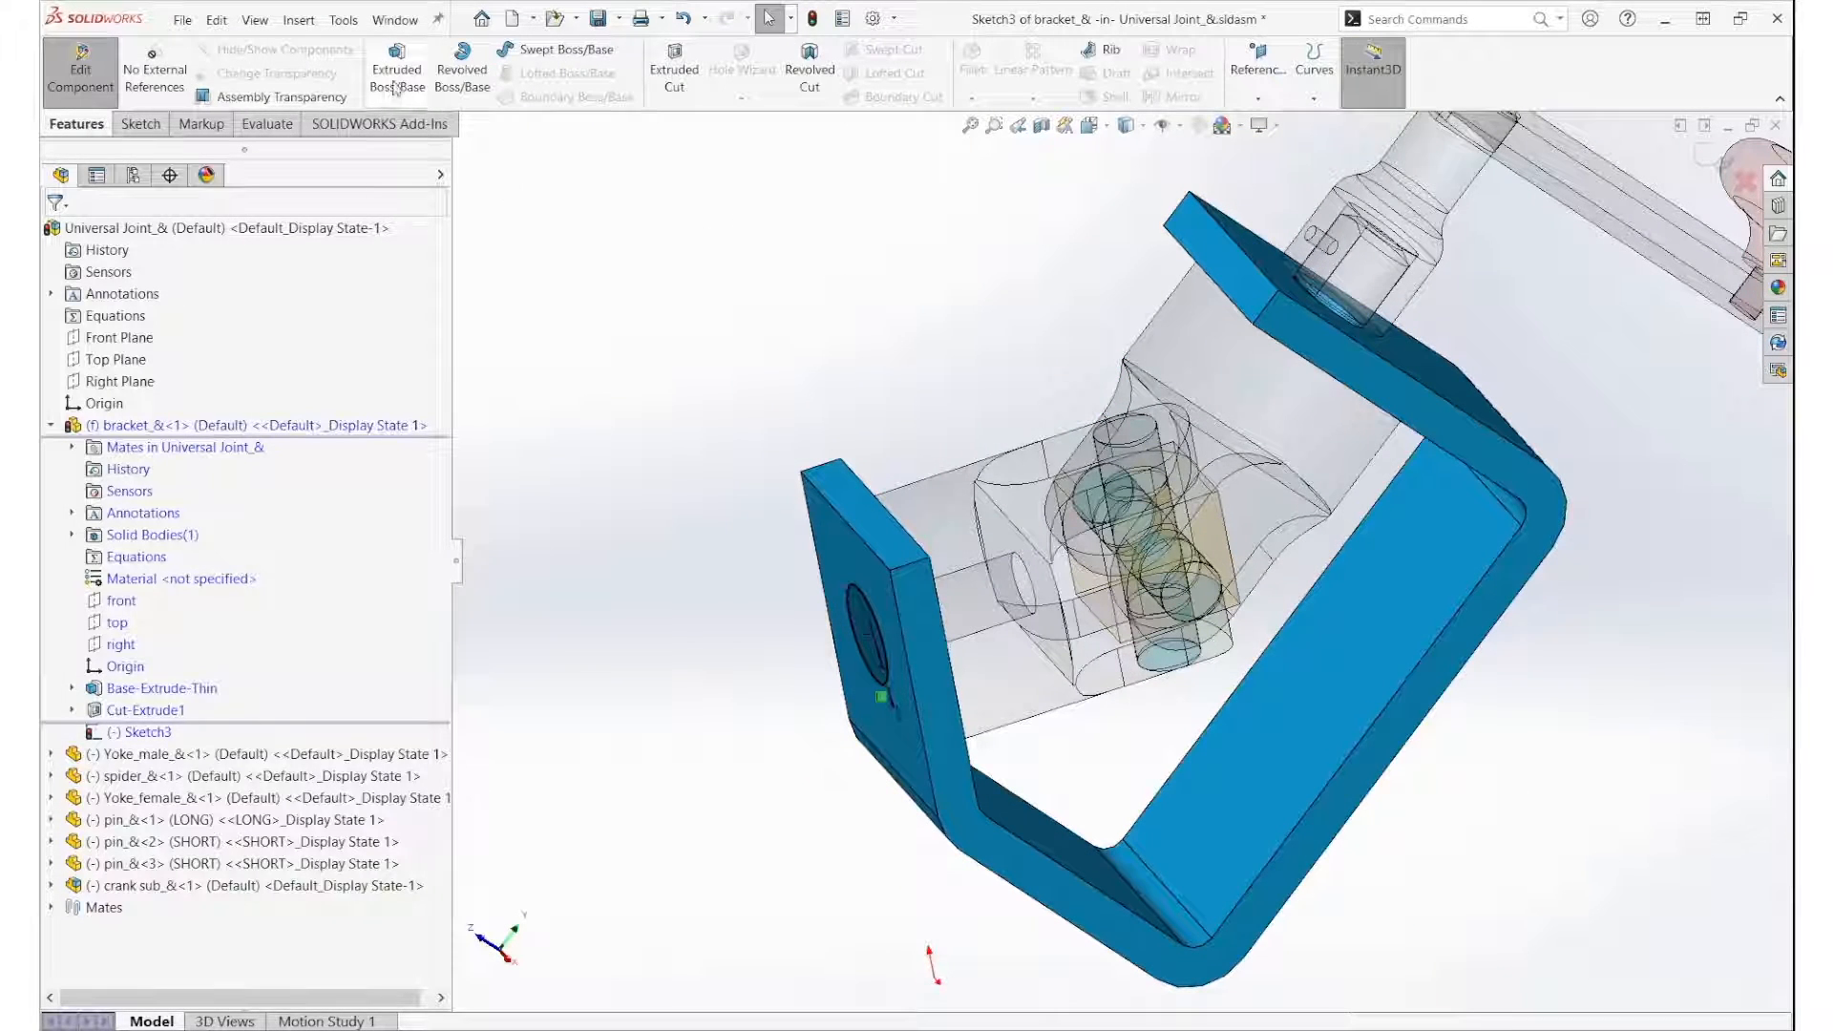
left_click(674, 71)
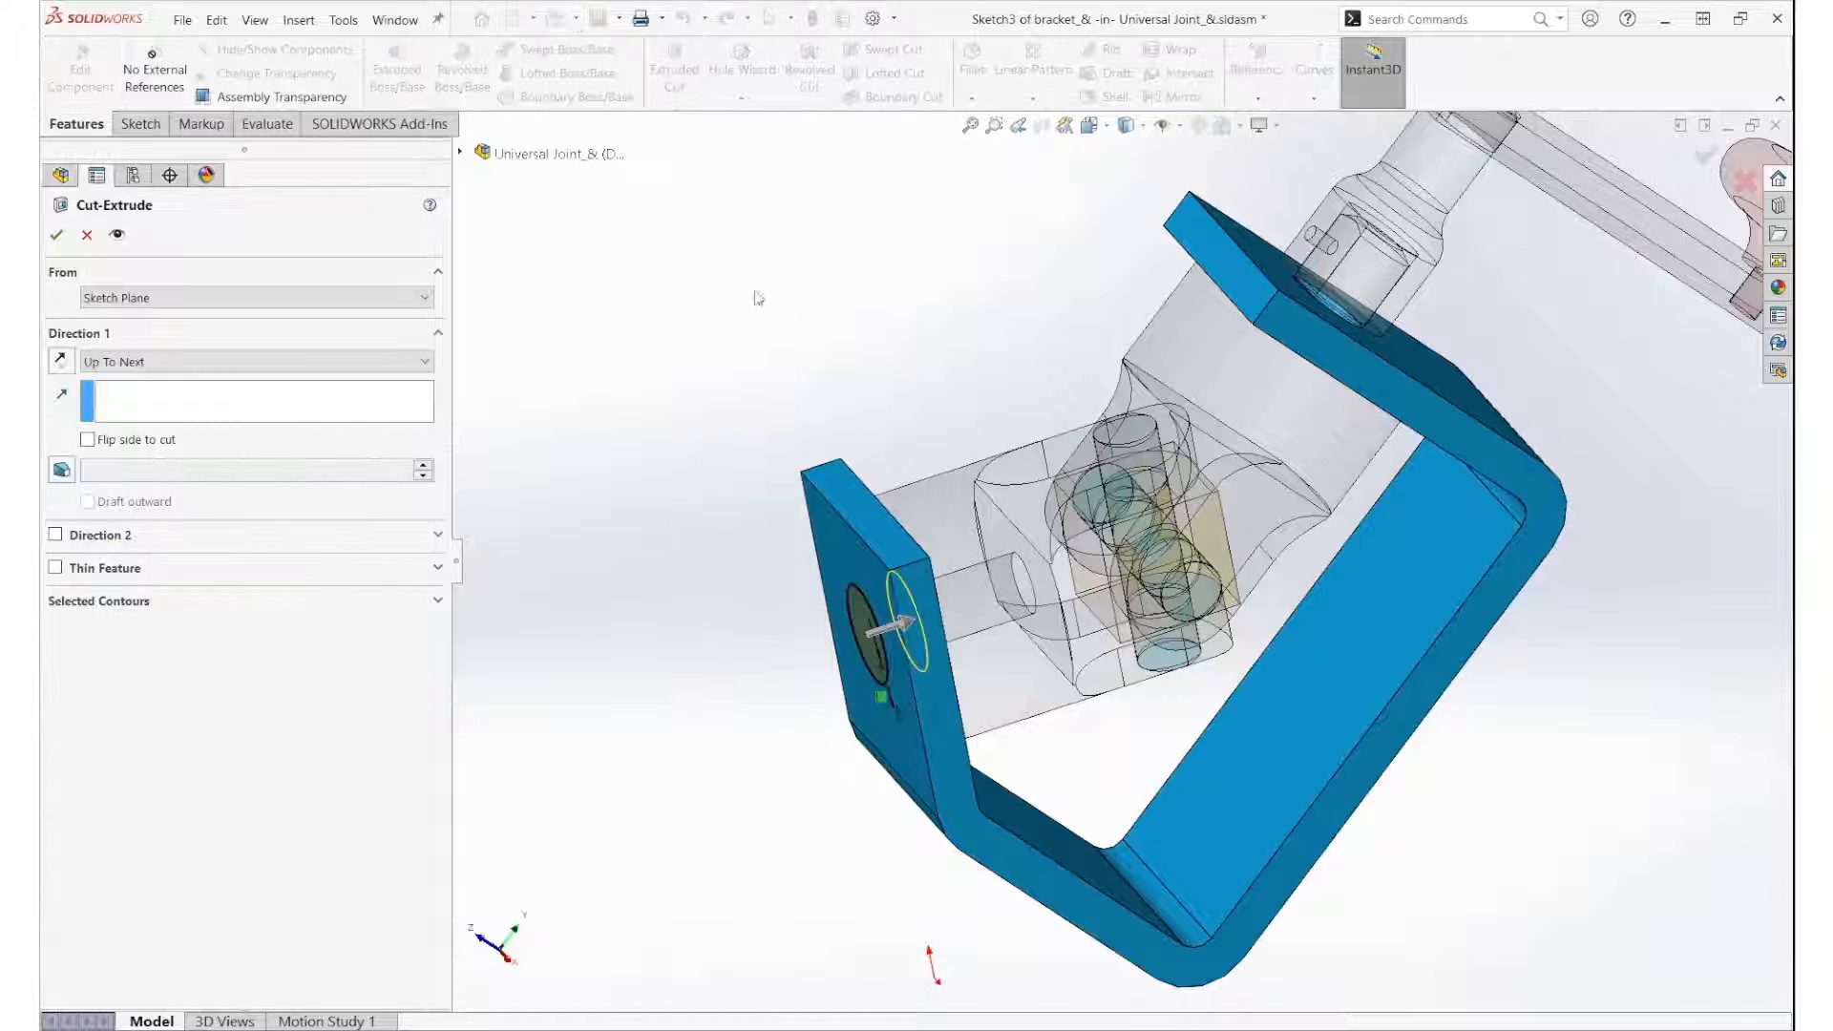
middle_click_drag(757, 298, 720, 324)
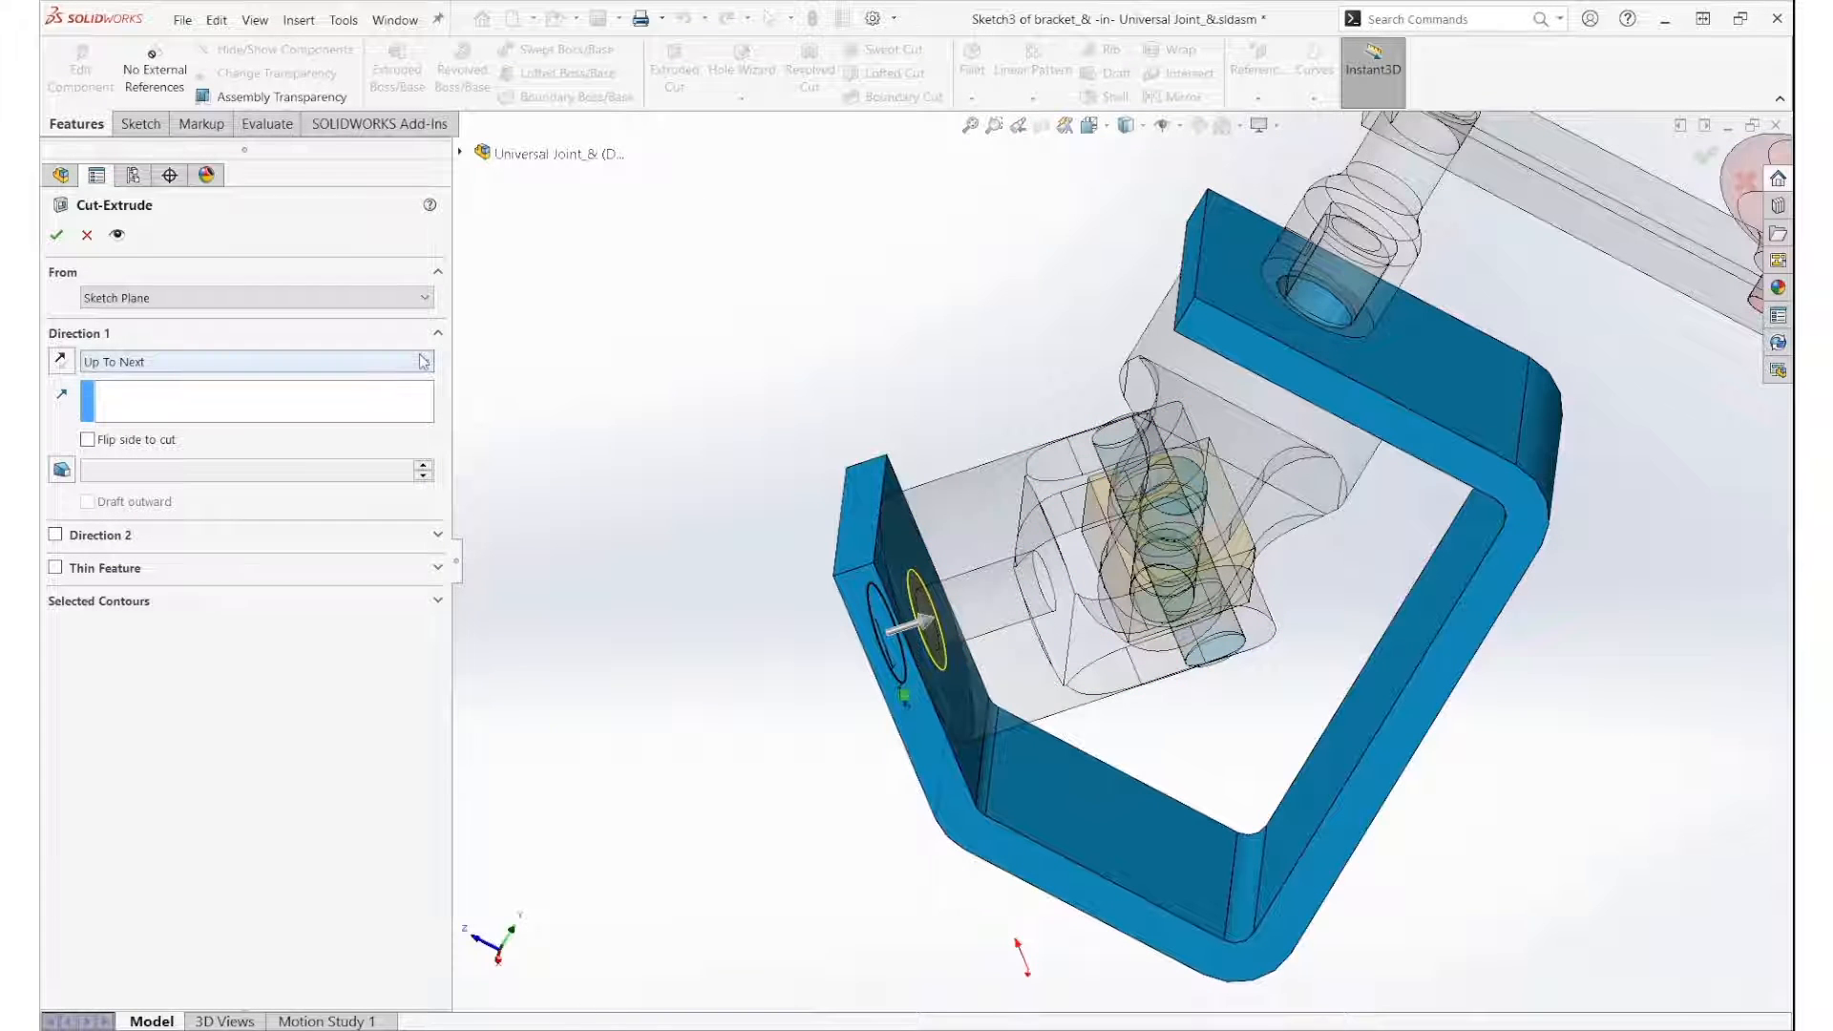
middle_click_drag(932, 360, 994, 347)
left_click(234, 364)
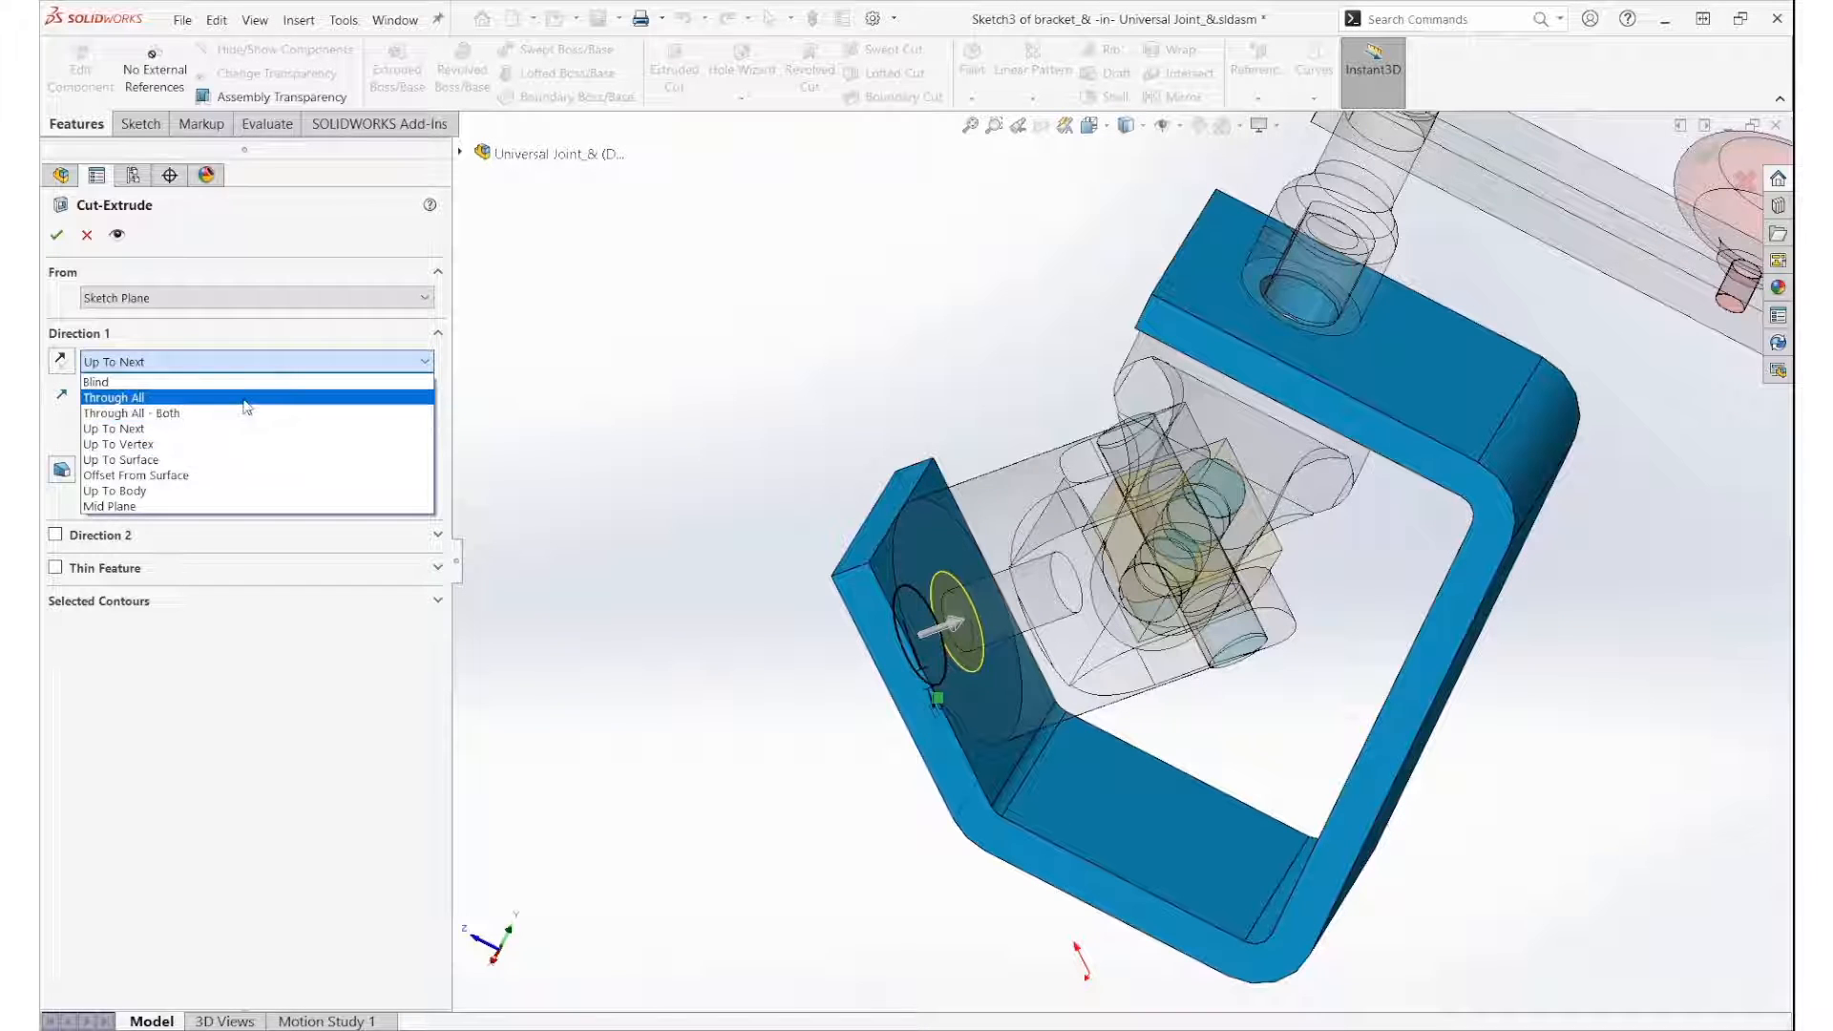
left_click(234, 397)
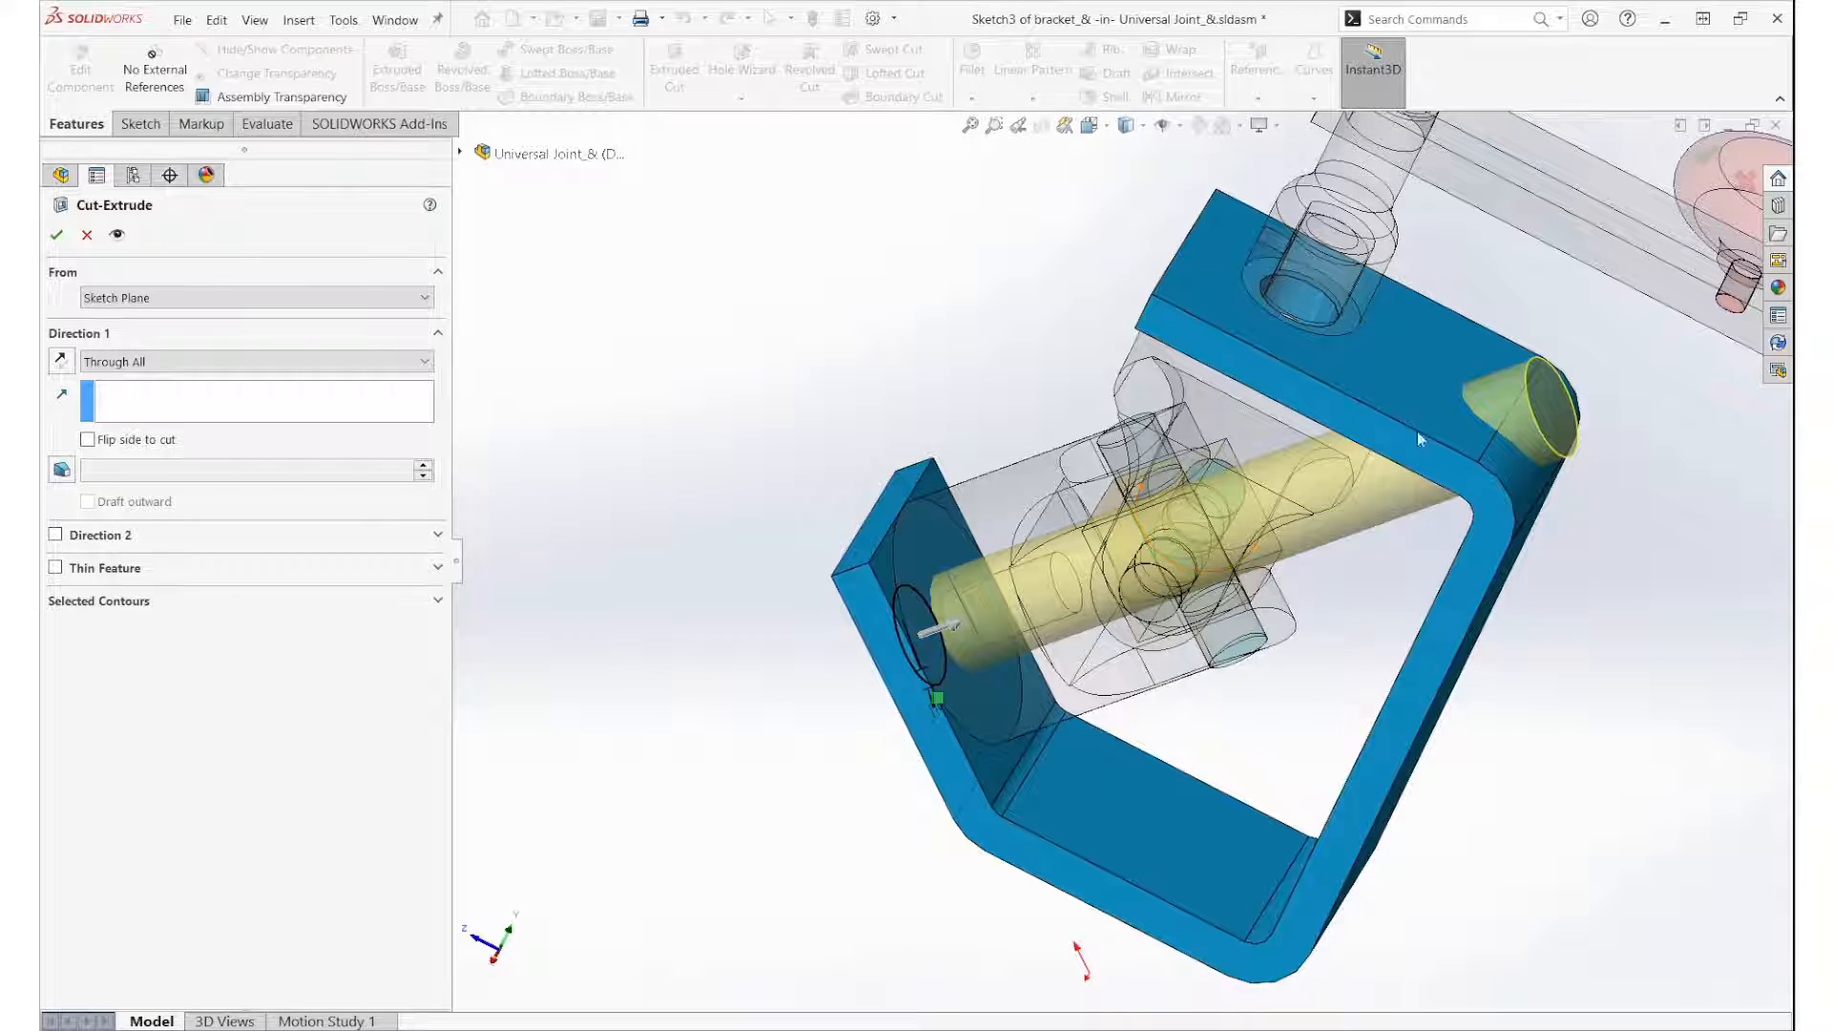
left_click(292, 356)
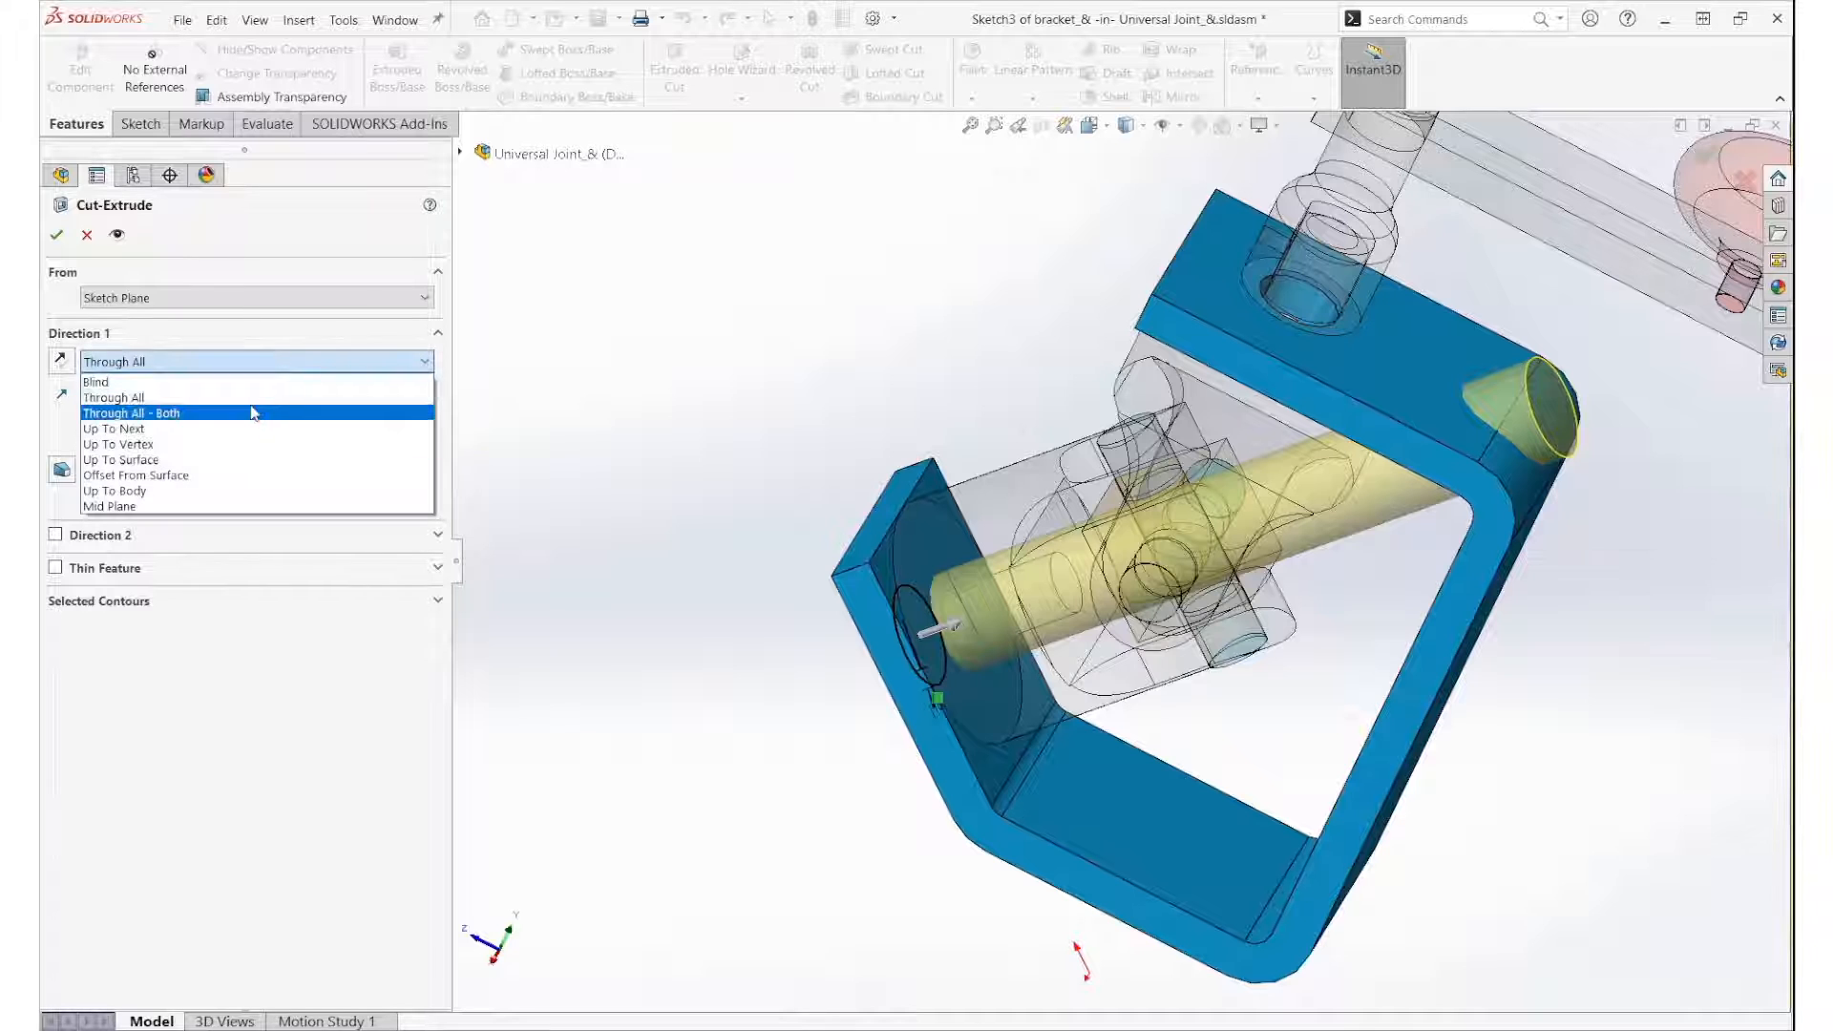
left_click(249, 433)
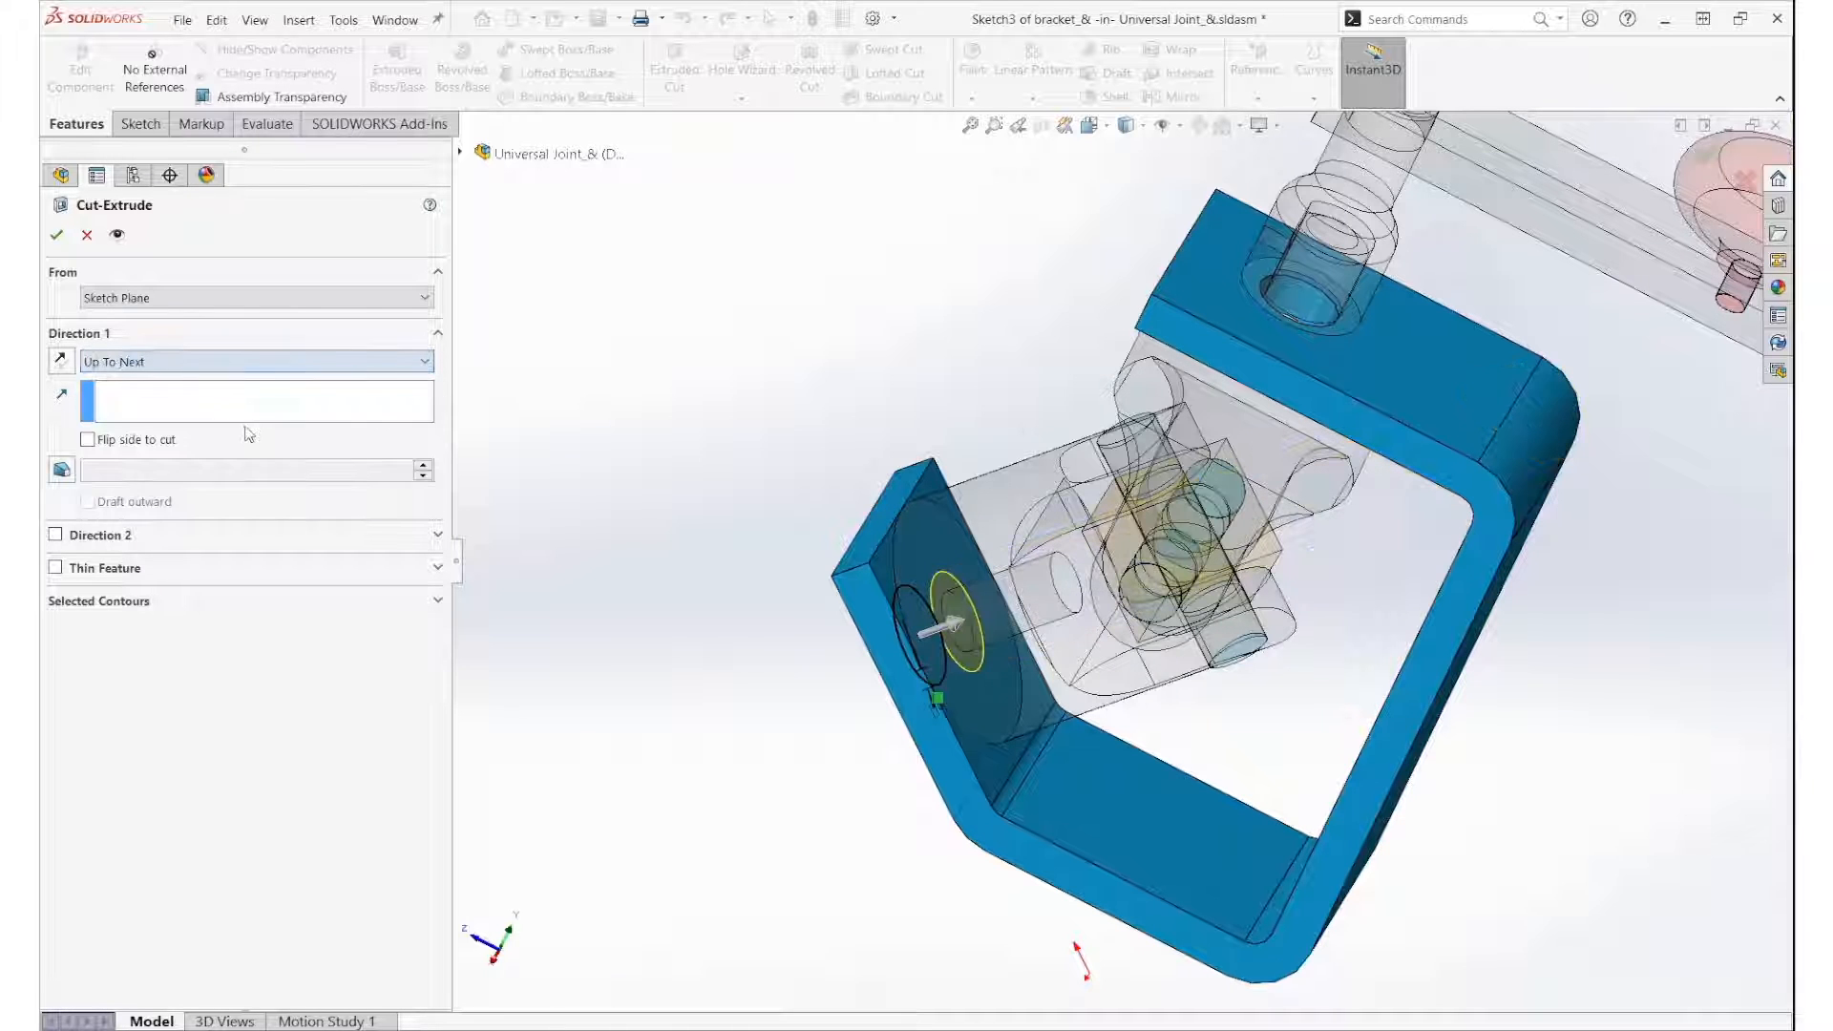
left_click(60, 235)
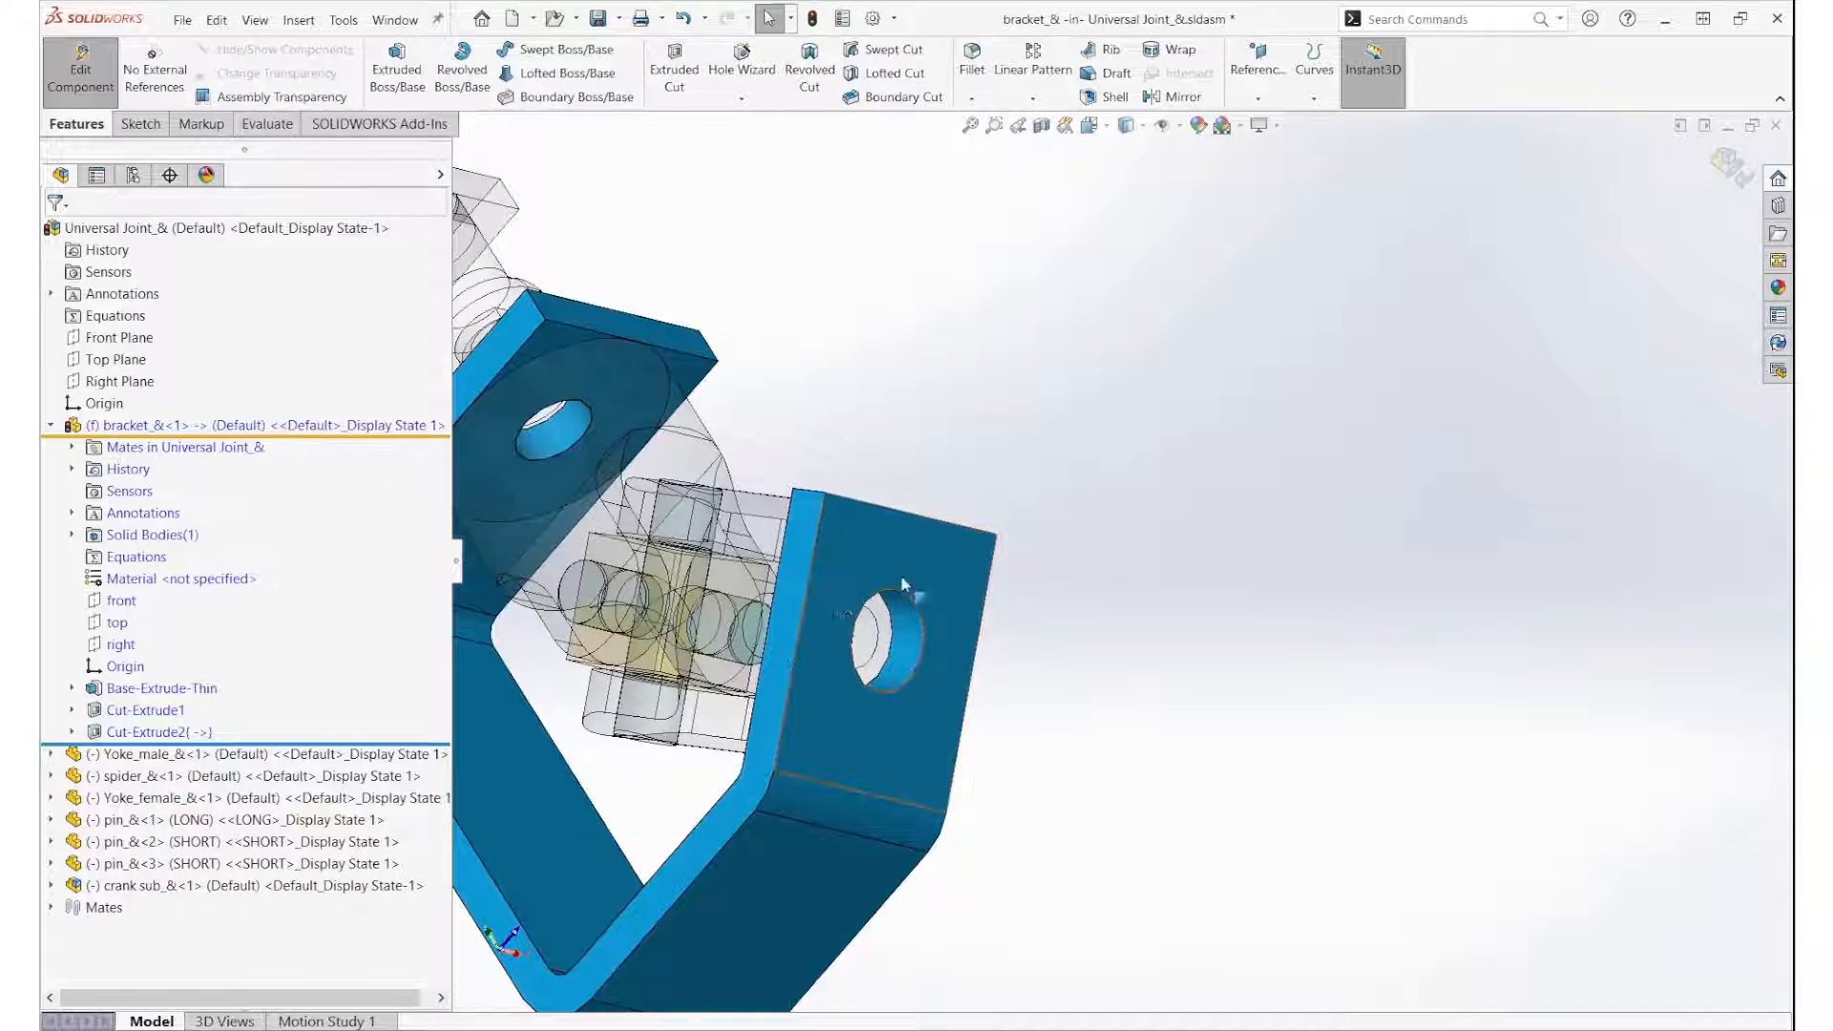
Step: Finish editing the bracket in context and return to the top-level assembly
scroll(1091, 536, "up", 5)
middle_click_drag(1091, 537, 907, 596)
scroll(702, 645, "up", 3)
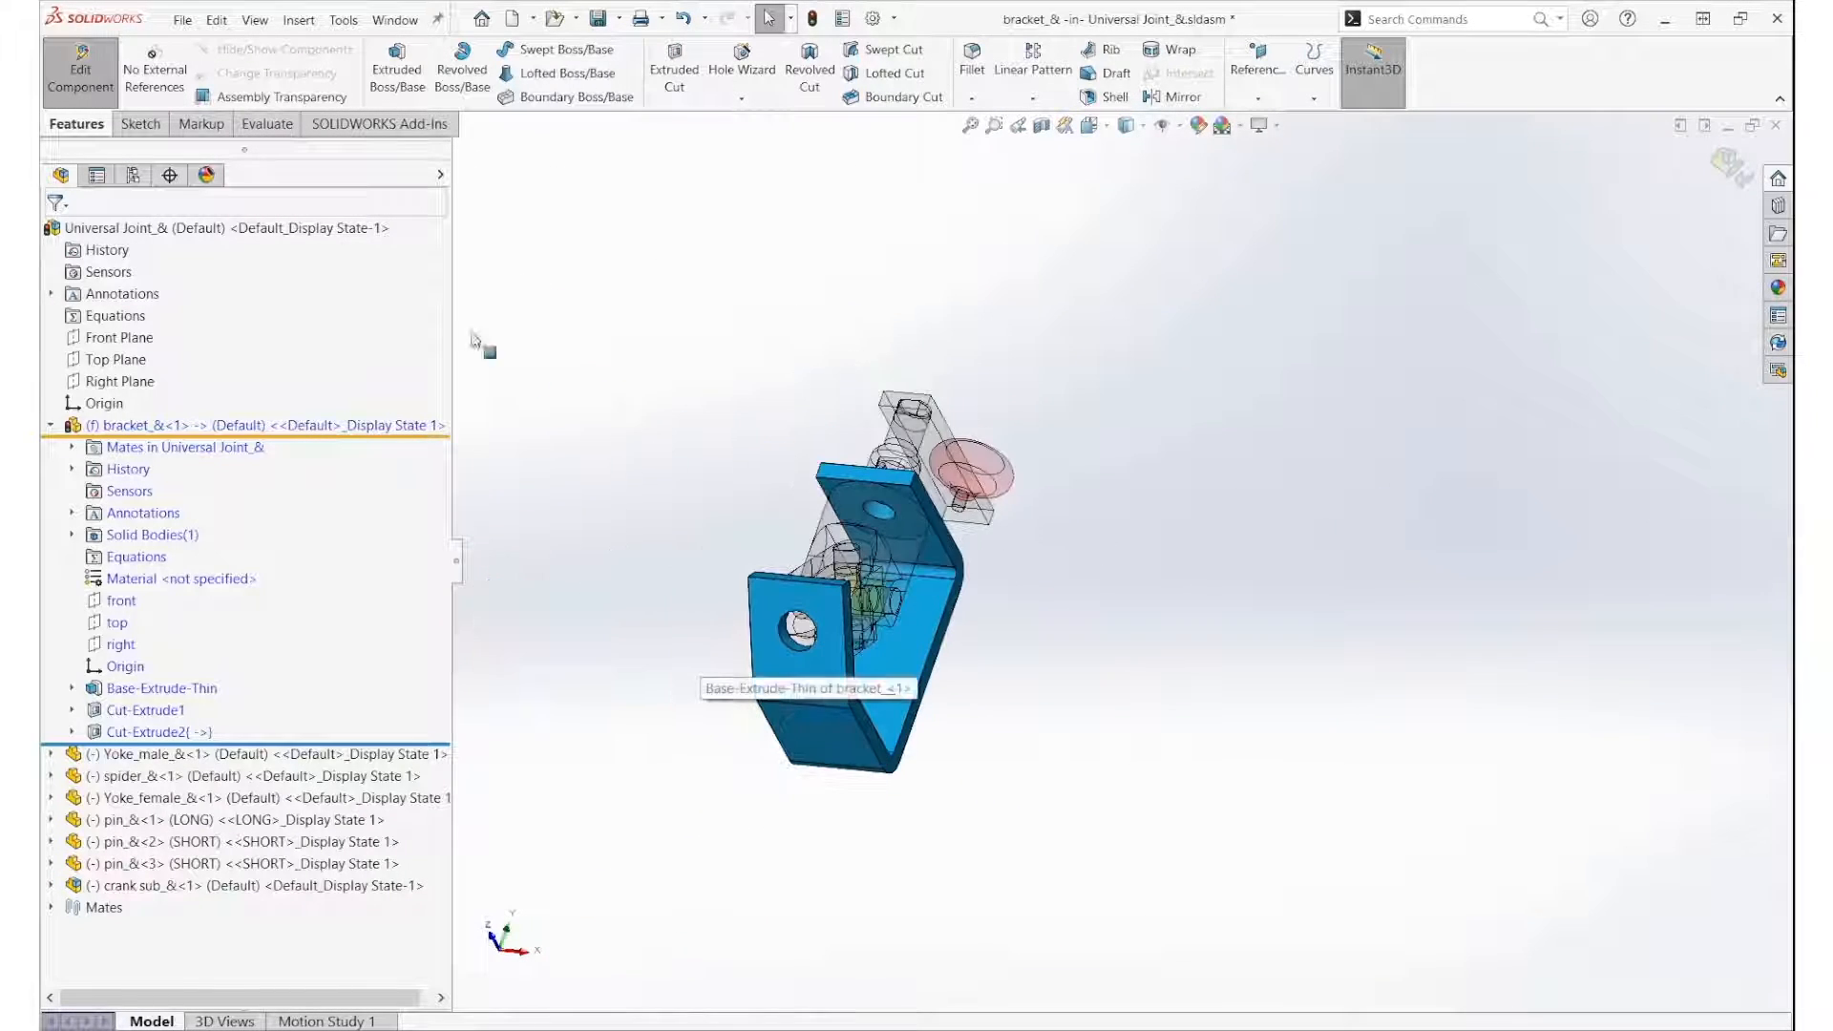
left_click(84, 59)
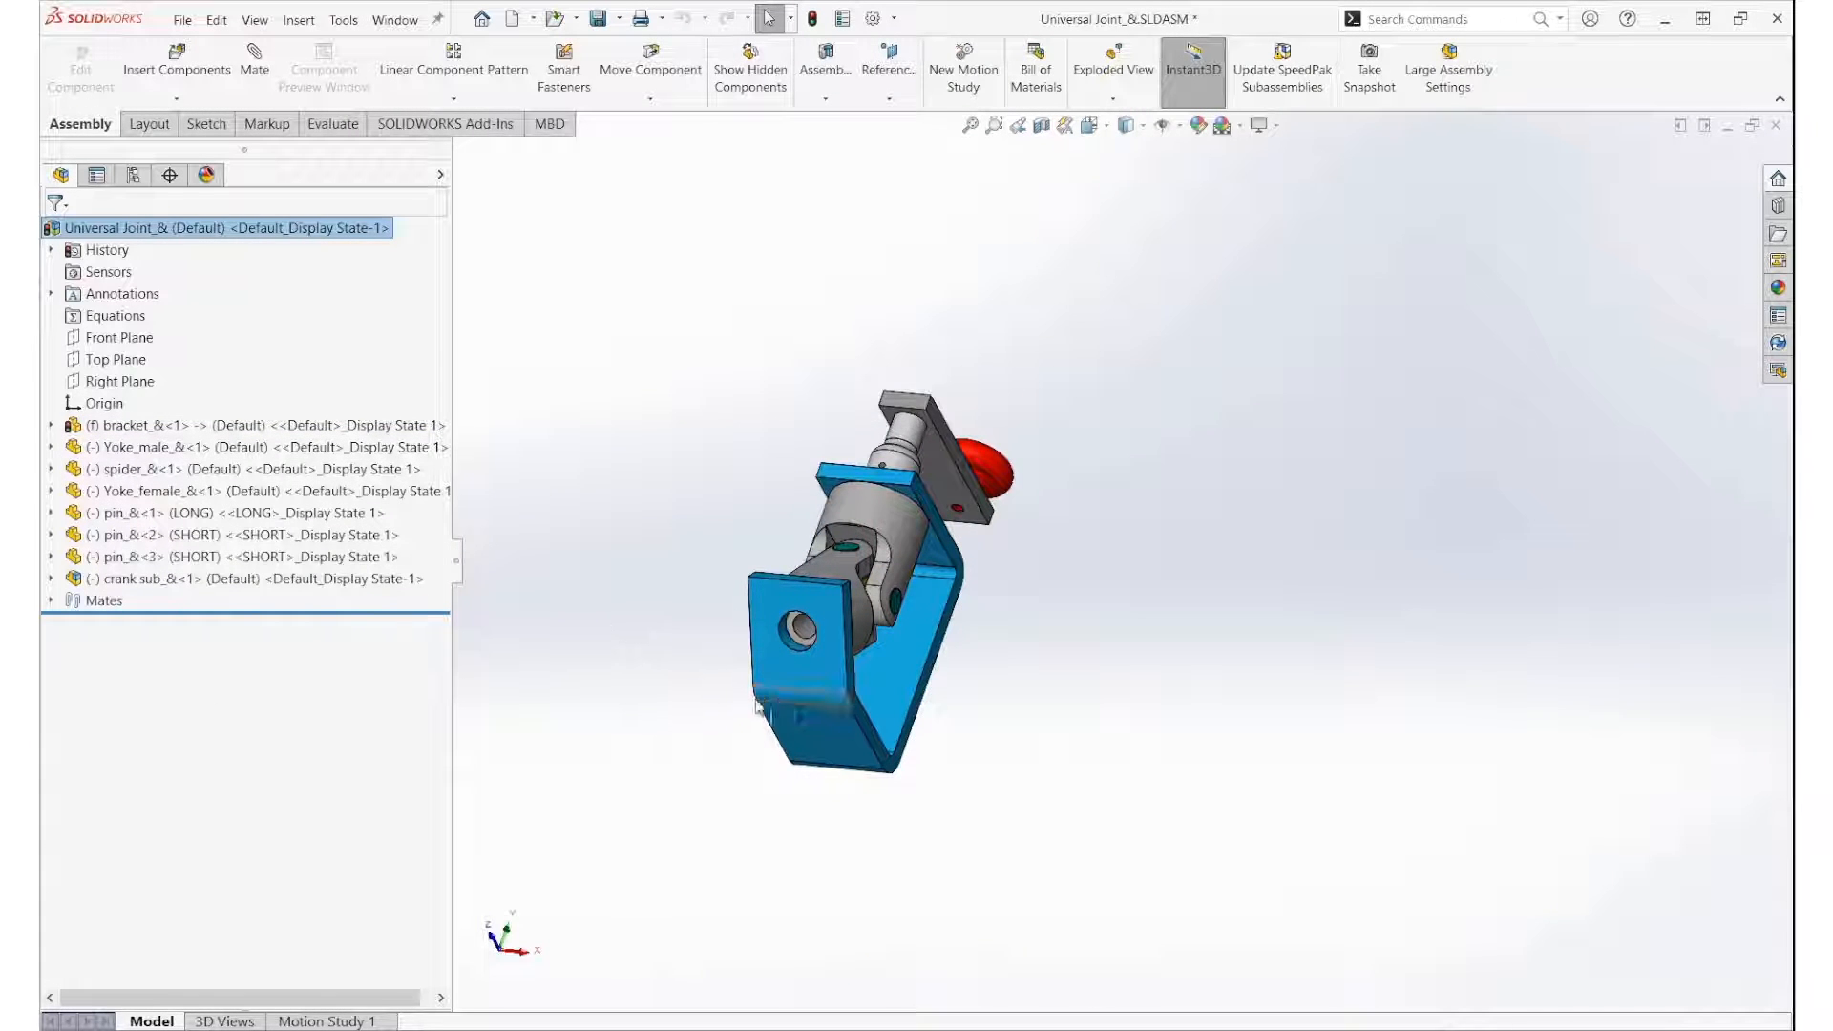
Step: Display the diameter dimension of the female yoke's bore and move it clear of the model
scroll(716, 678, "down", 4)
middle_click_drag(928, 532, 1064, 503)
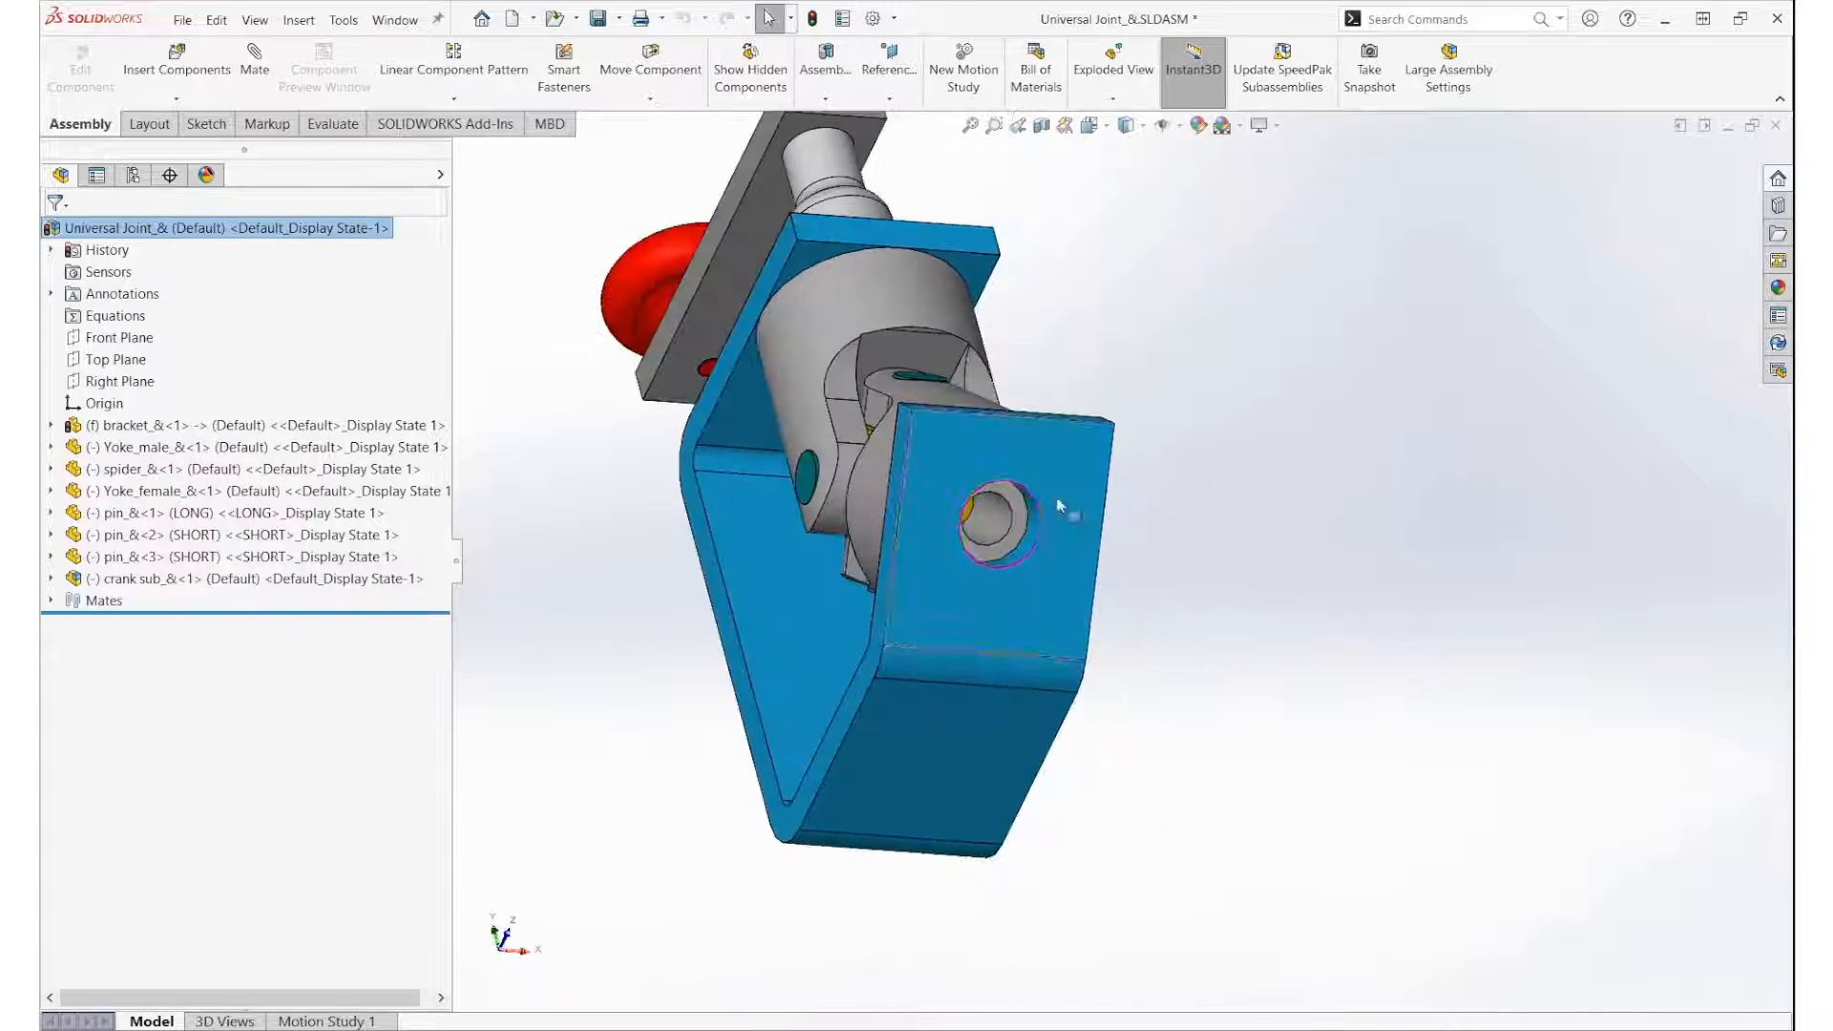
scroll(1000, 514, "down", 3)
scroll(1012, 525, "up", 3)
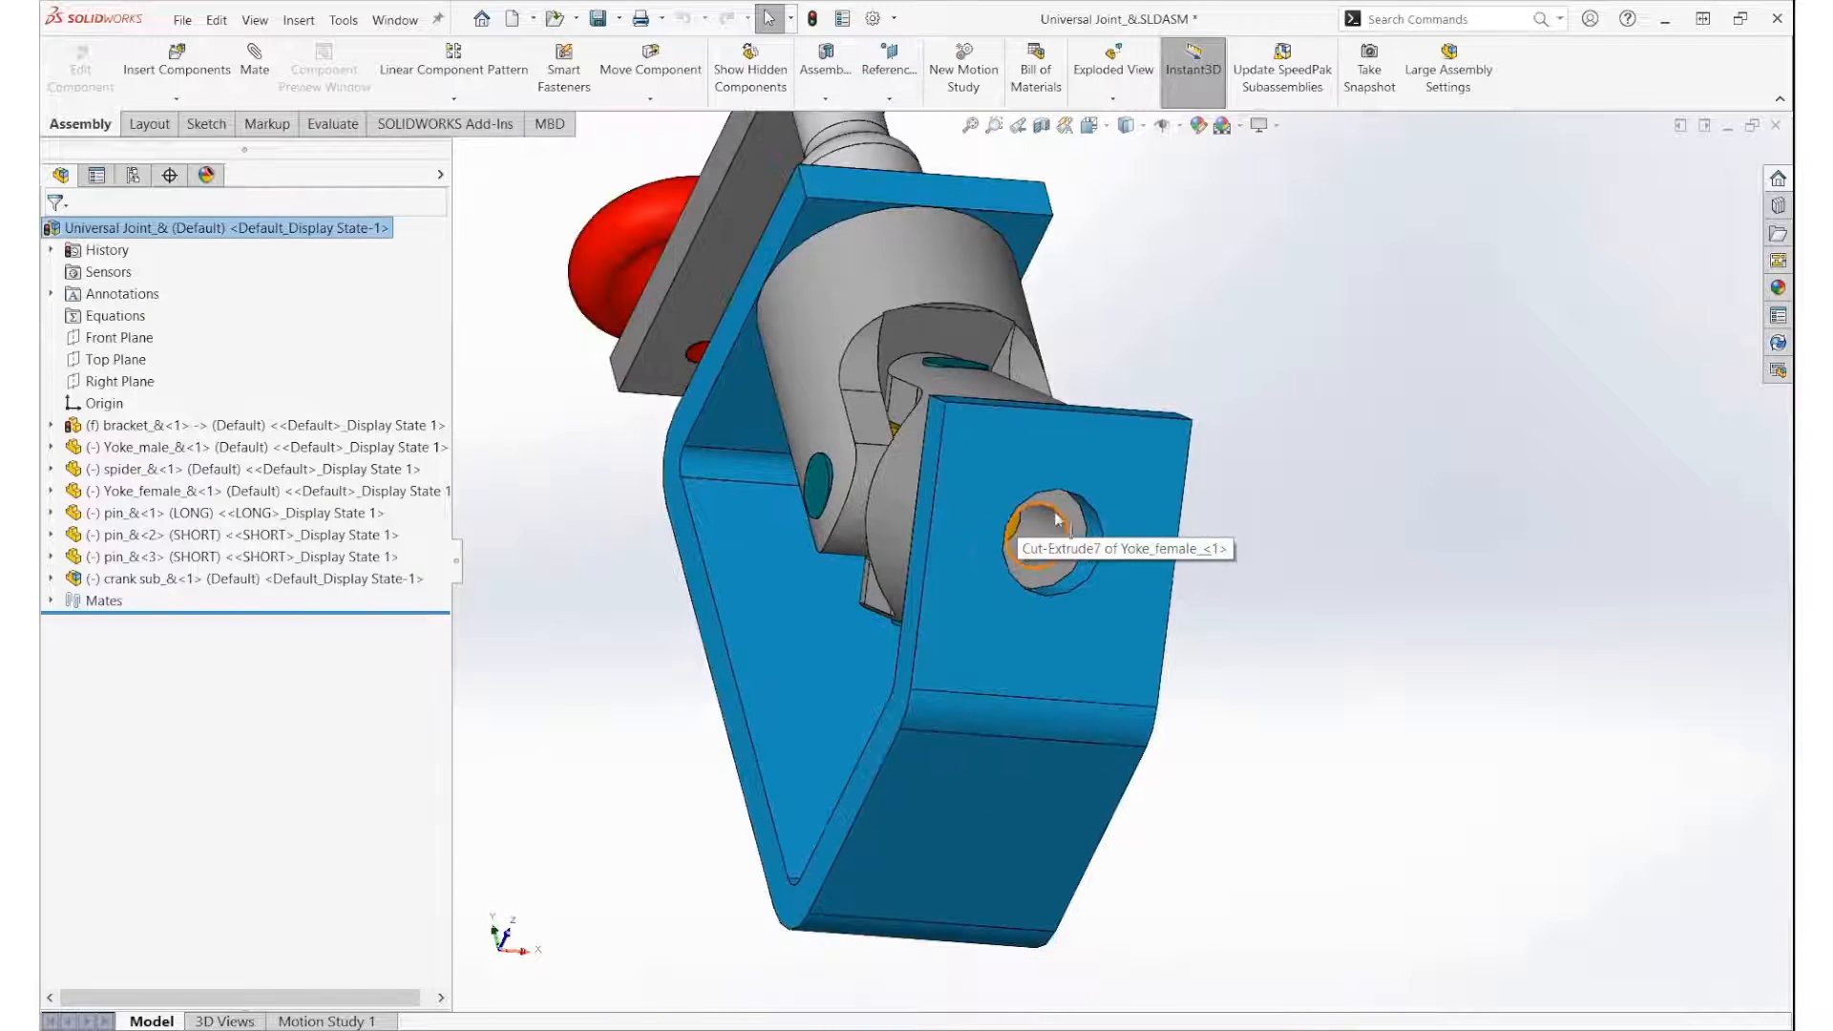
middle_click_drag(1086, 522, 1178, 515)
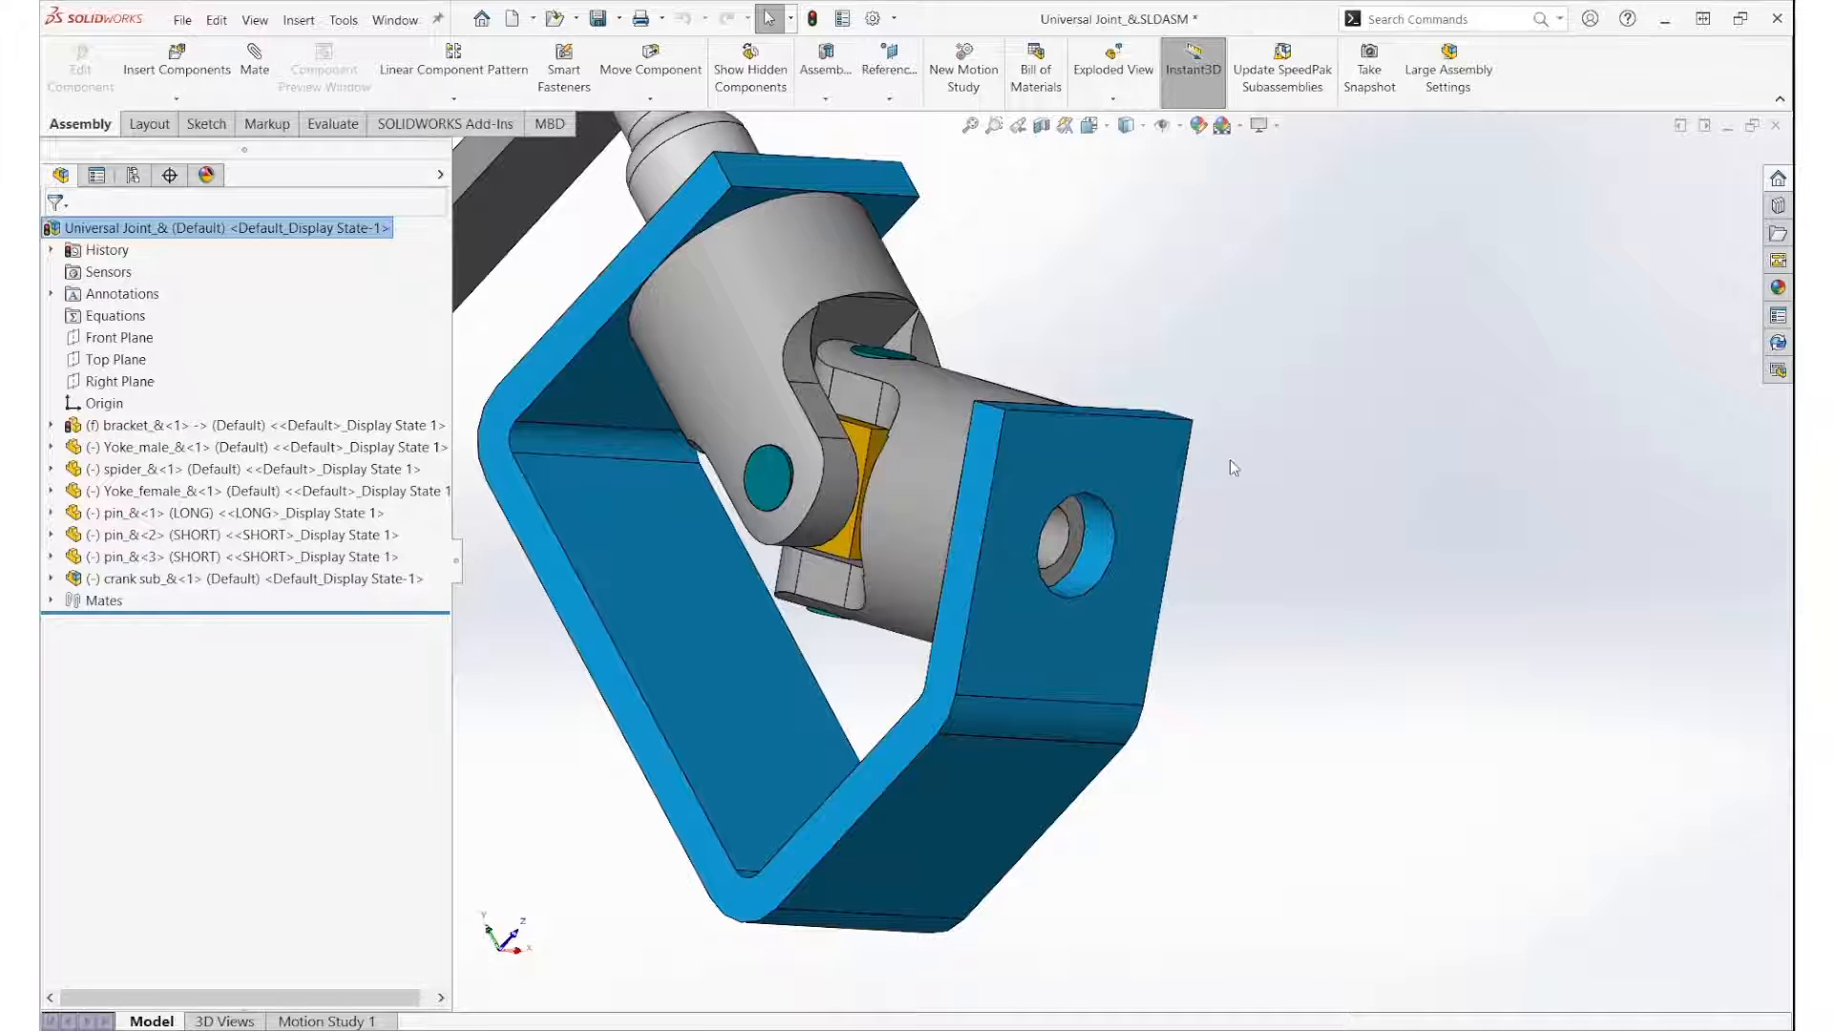
middle_click_drag(1230, 466, 1082, 549)
left_click(1081, 548)
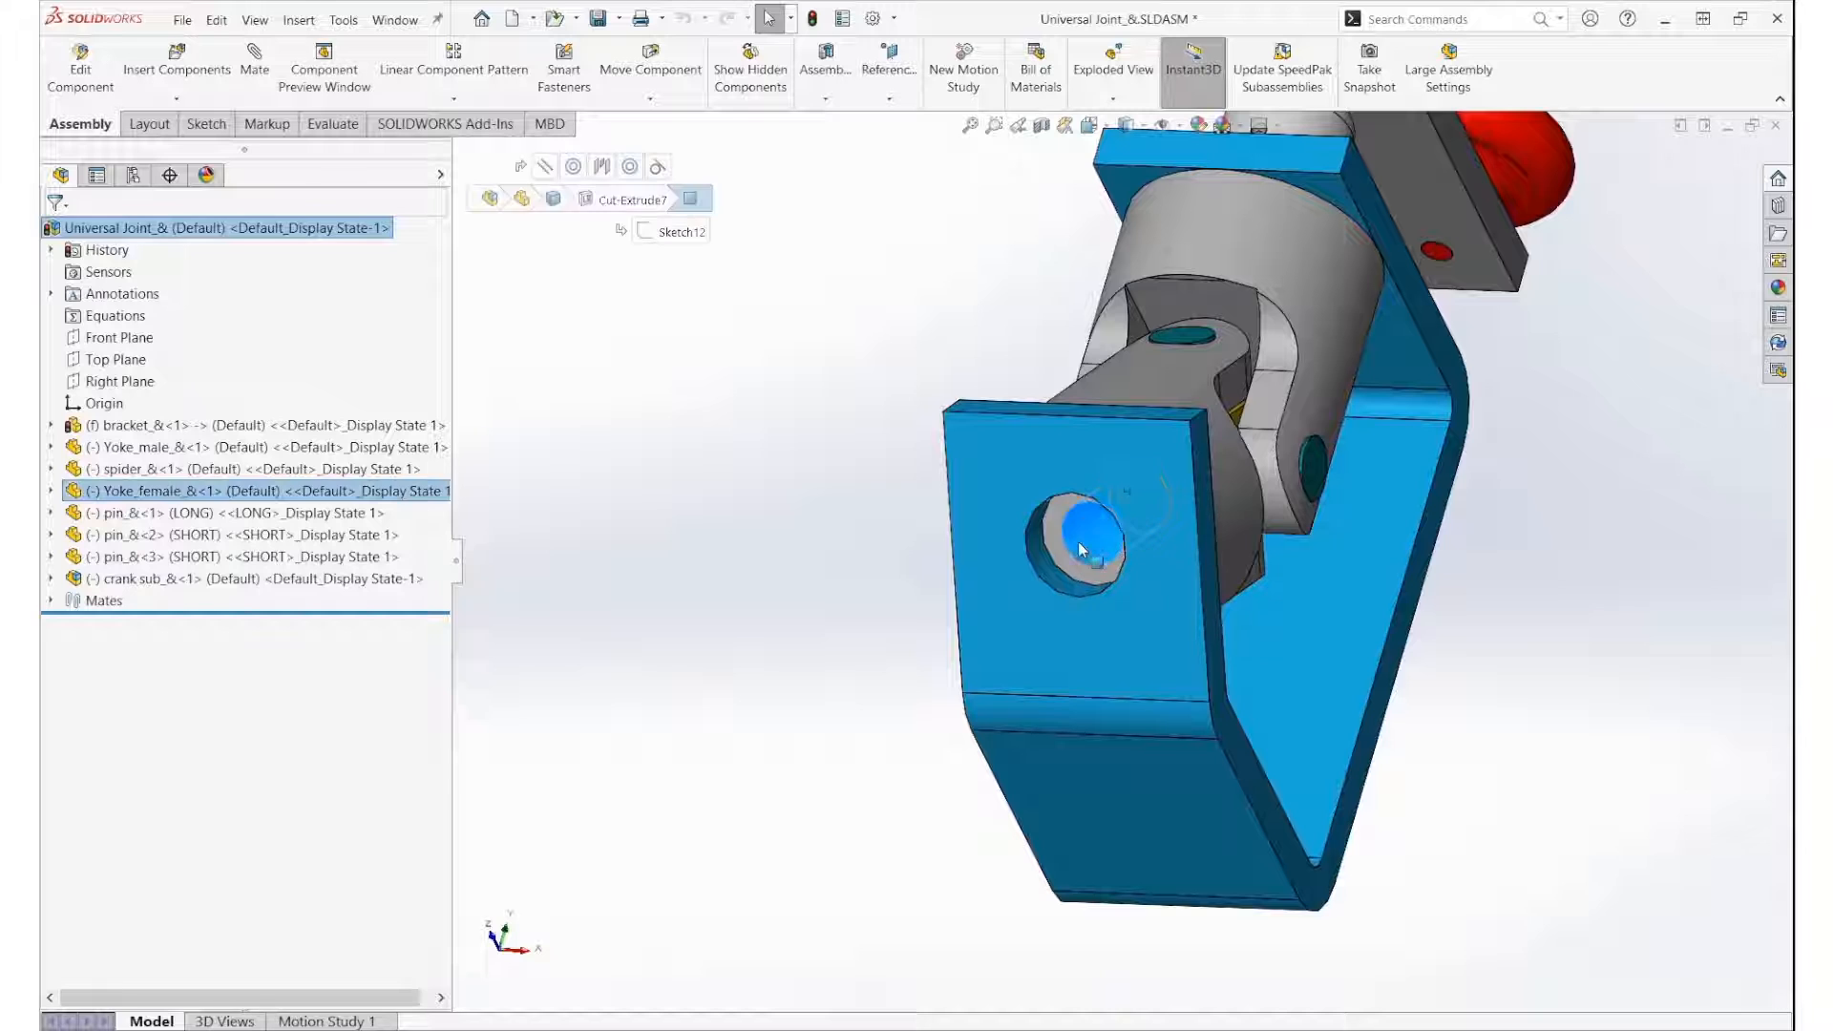
double_click(1091, 551)
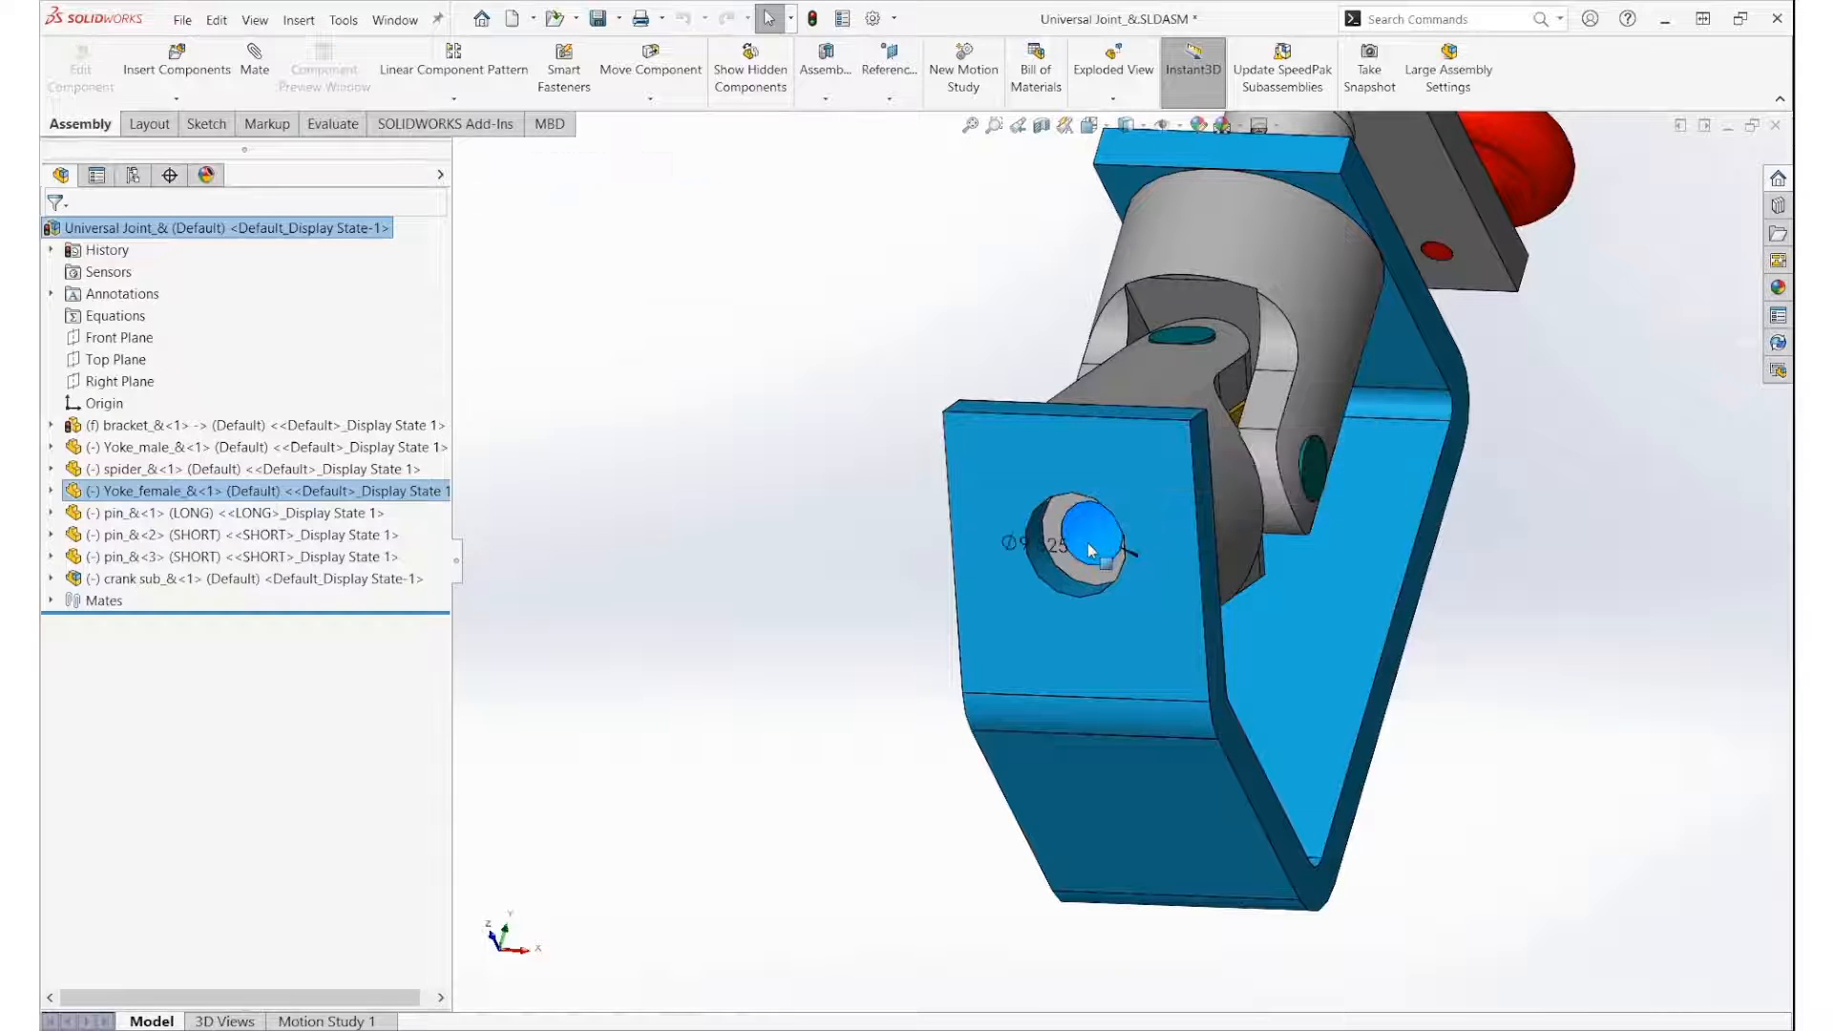
left_click_drag(1091, 550, 816, 570)
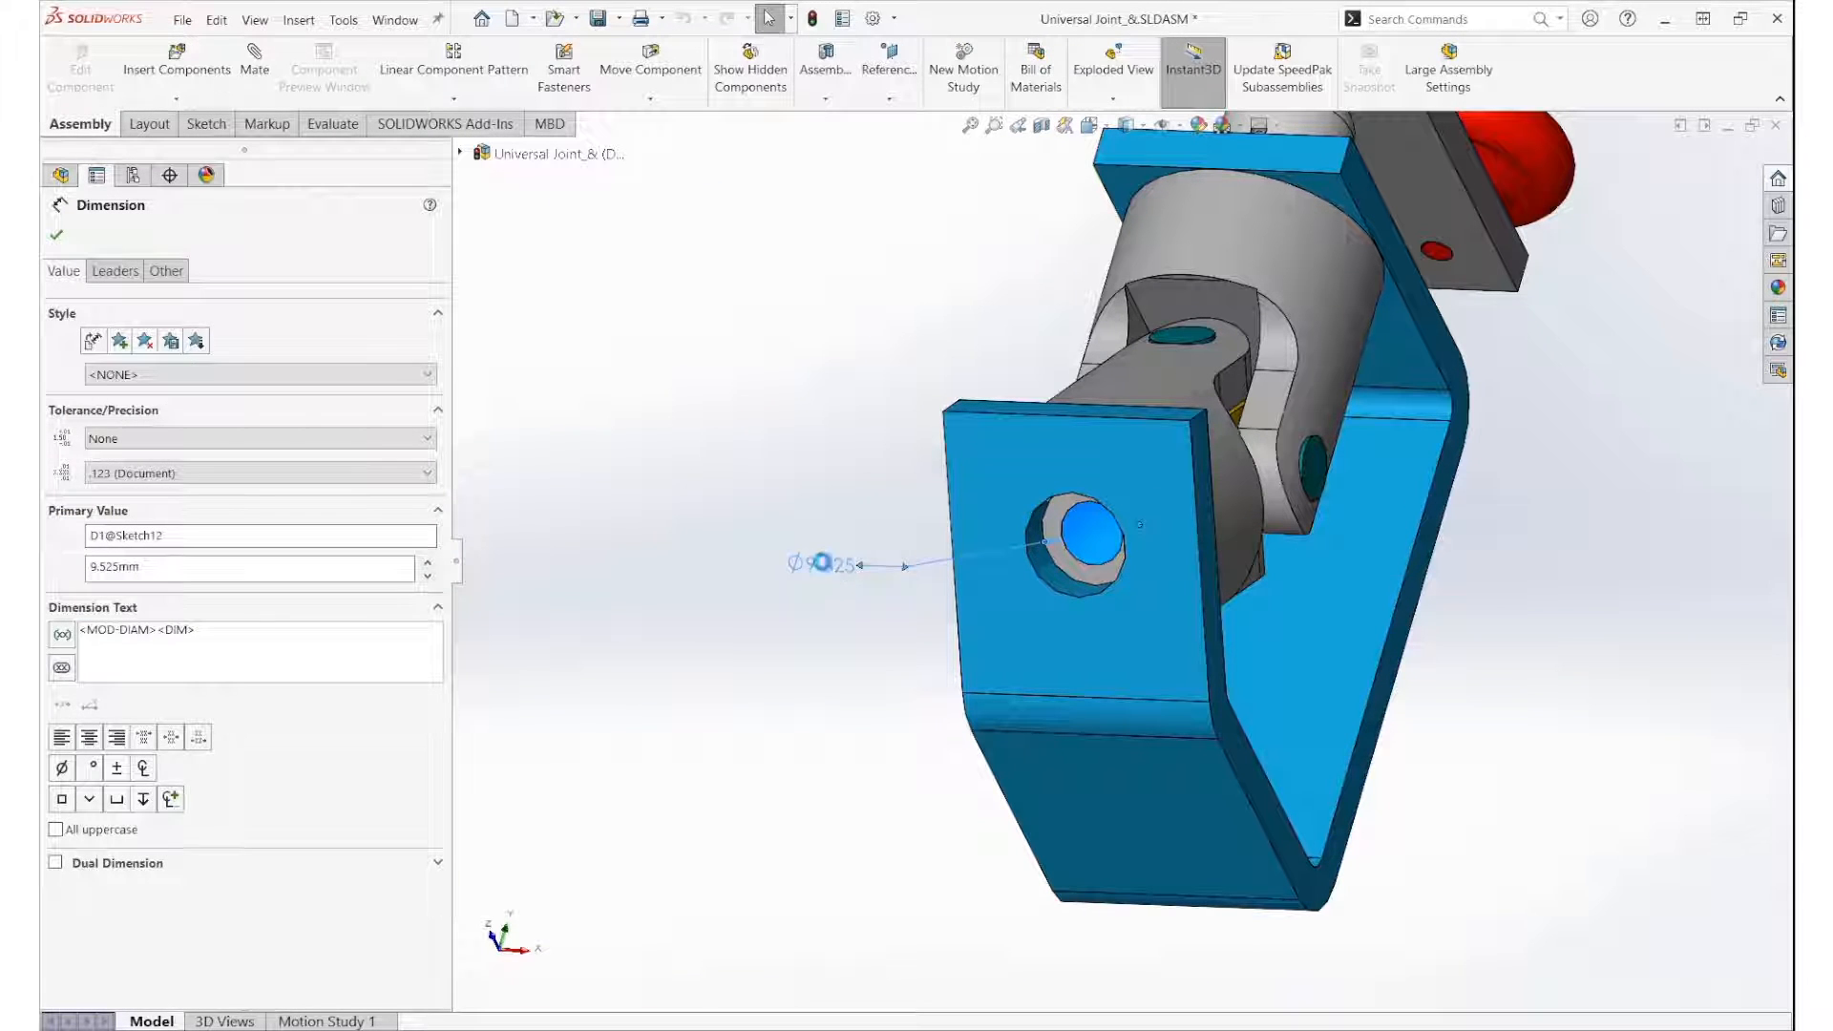
Step: Set the diameter of the female yoke's bore to 6 mm and rebuild the assembly
double_click(820, 564)
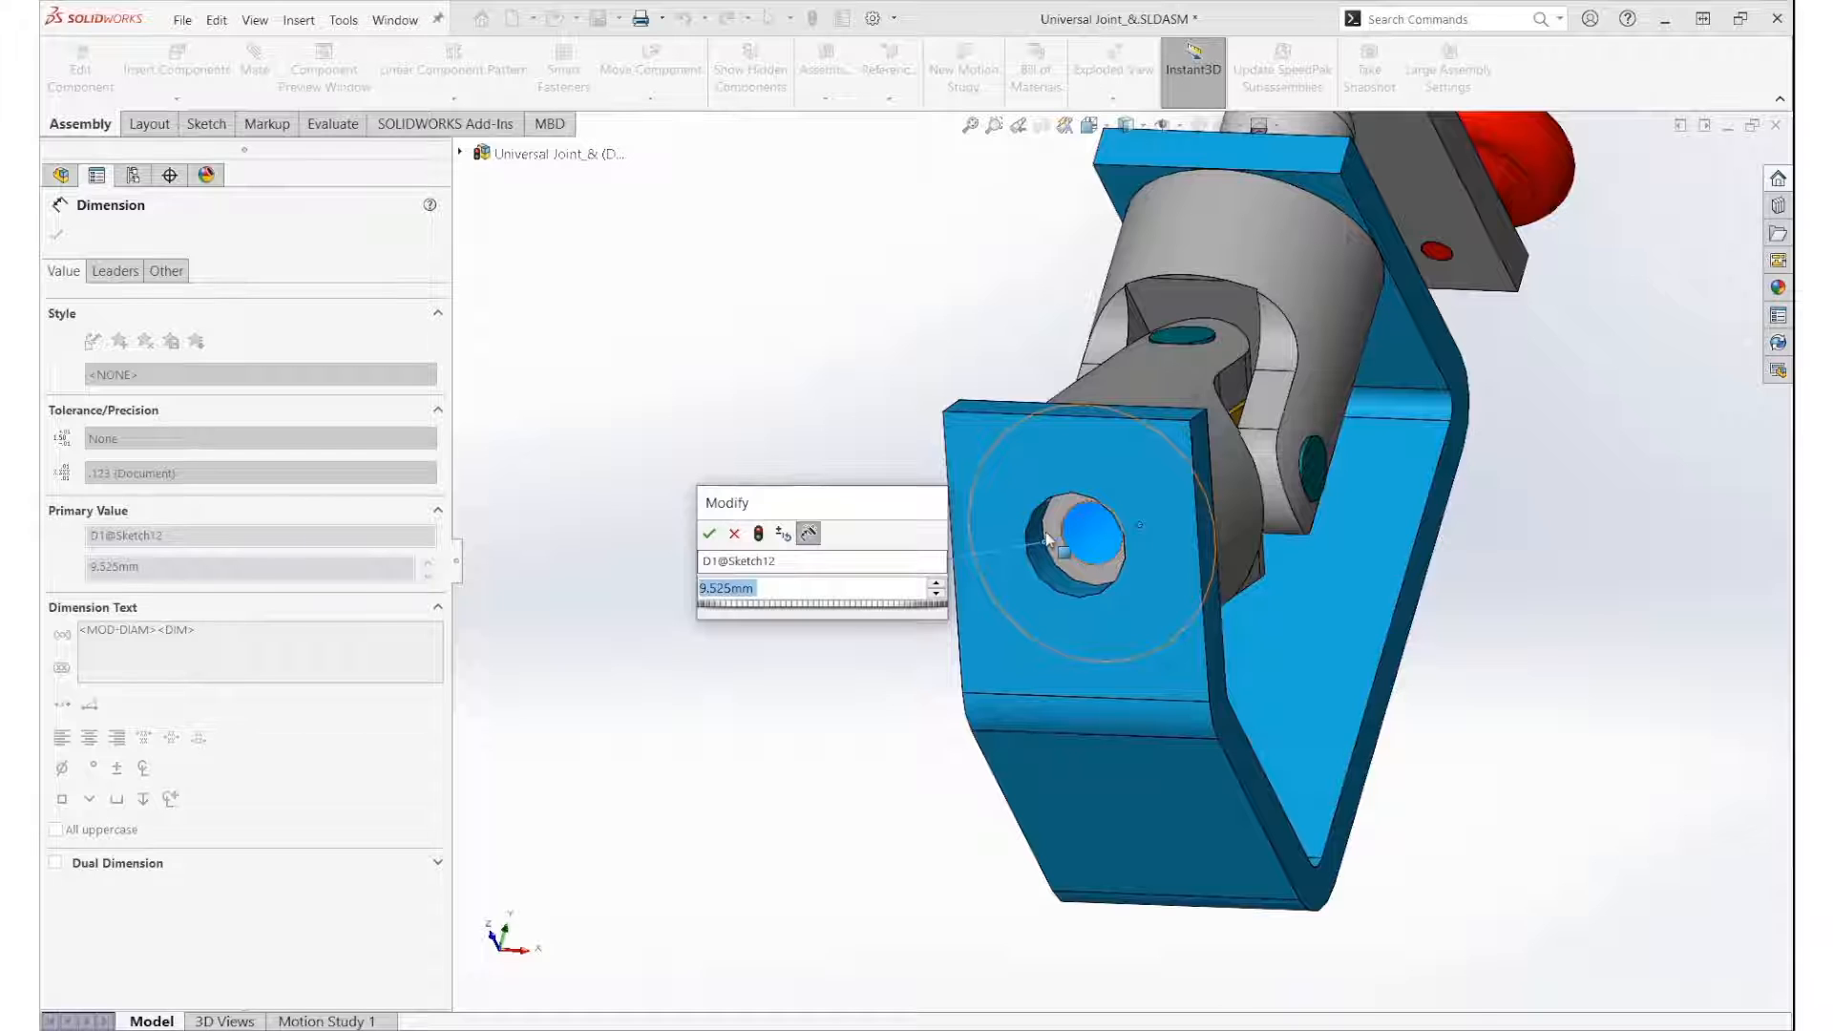
type("6")
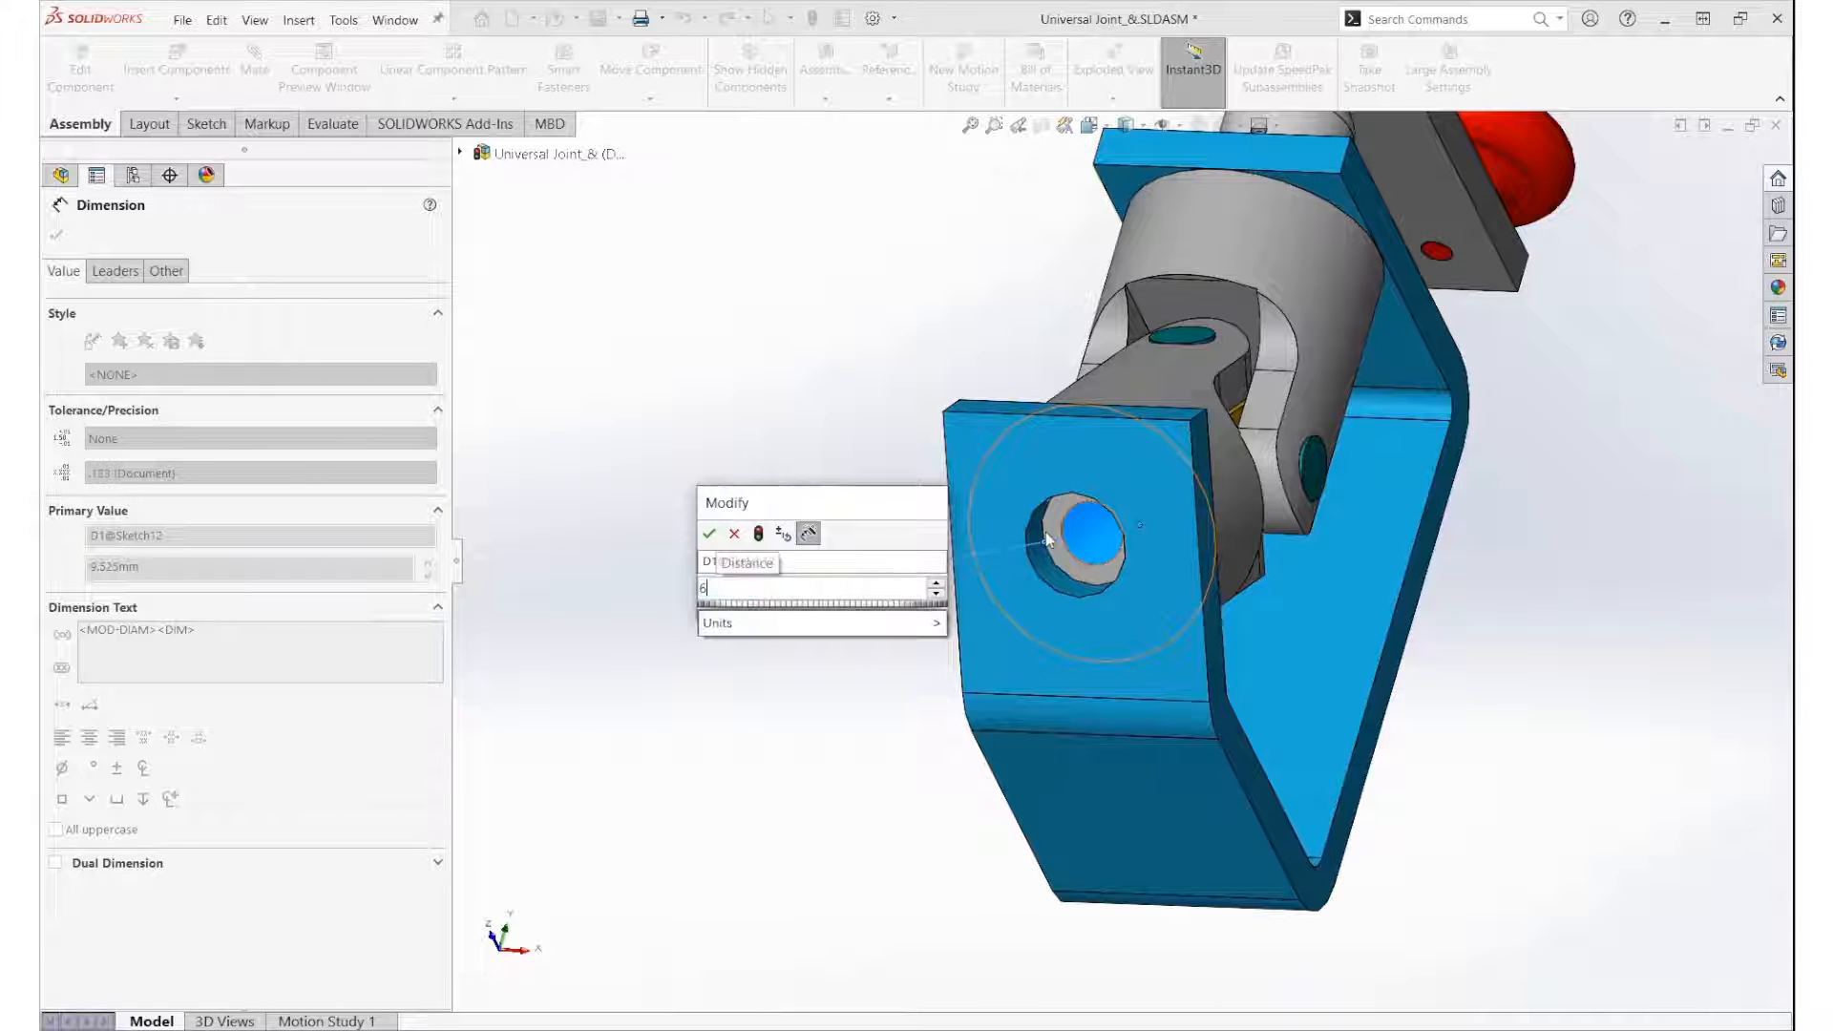
key("Return")
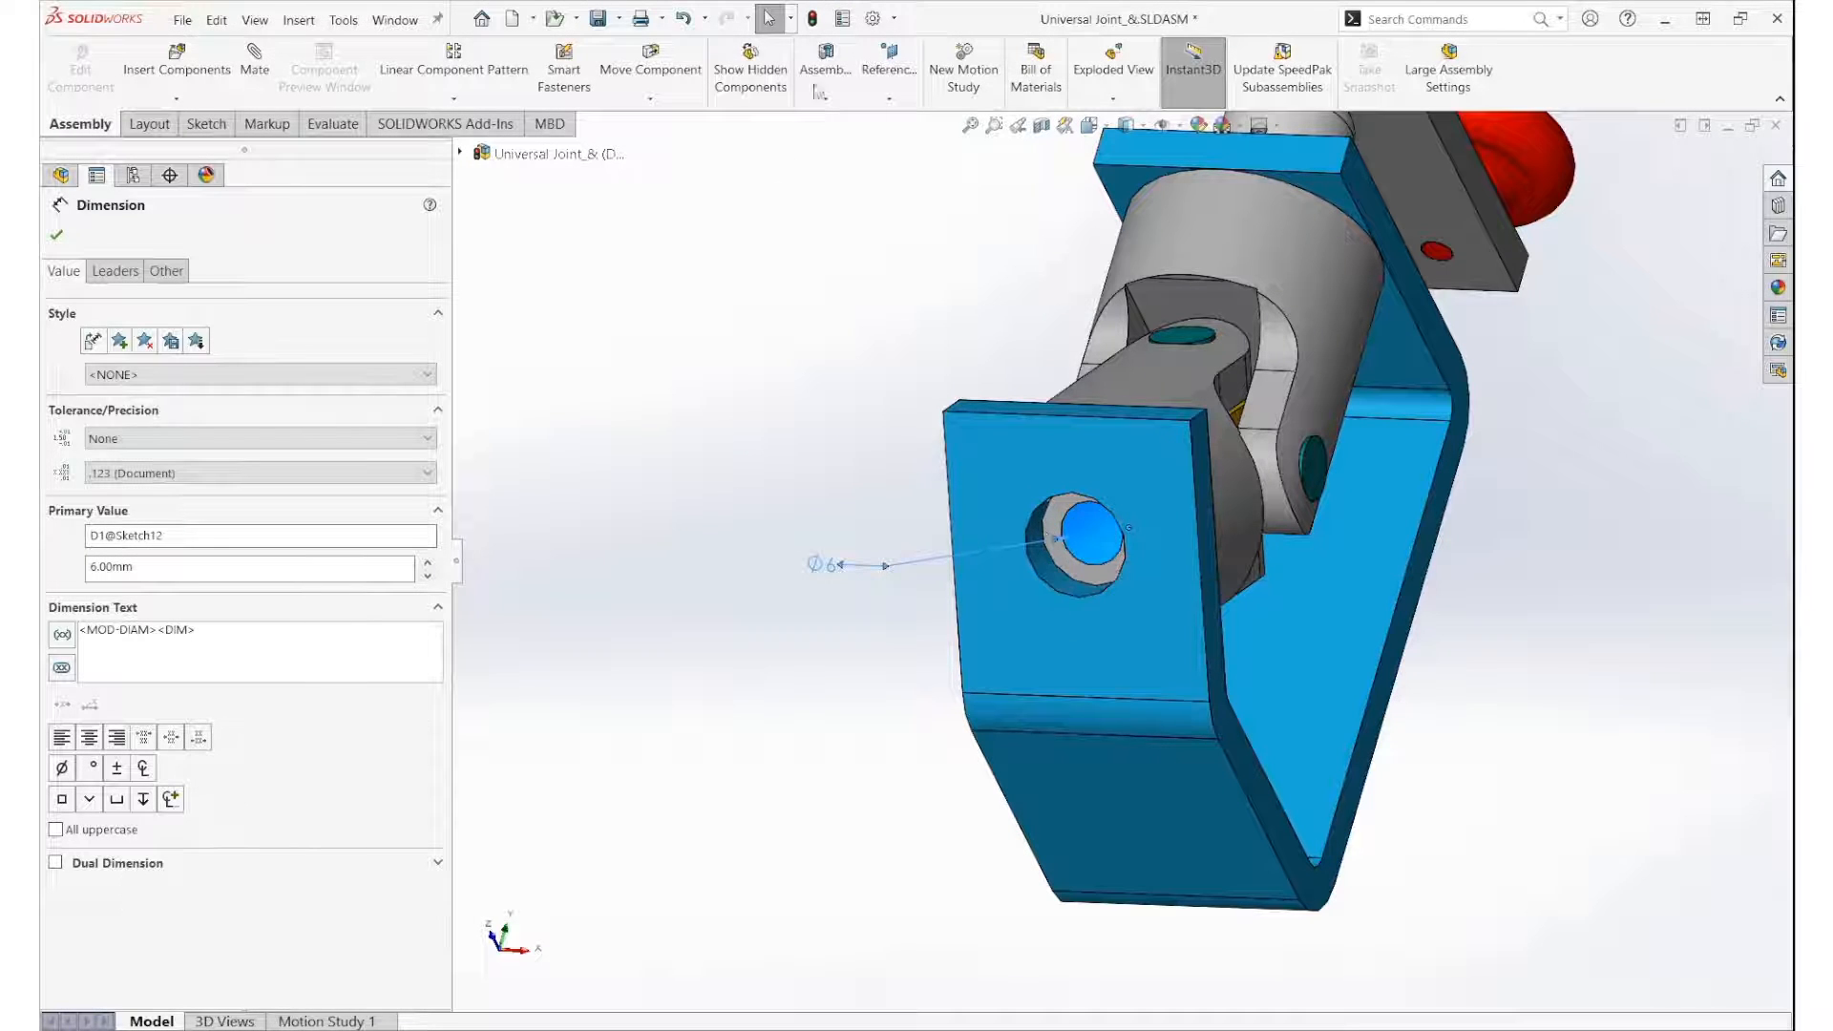
left_click(812, 17)
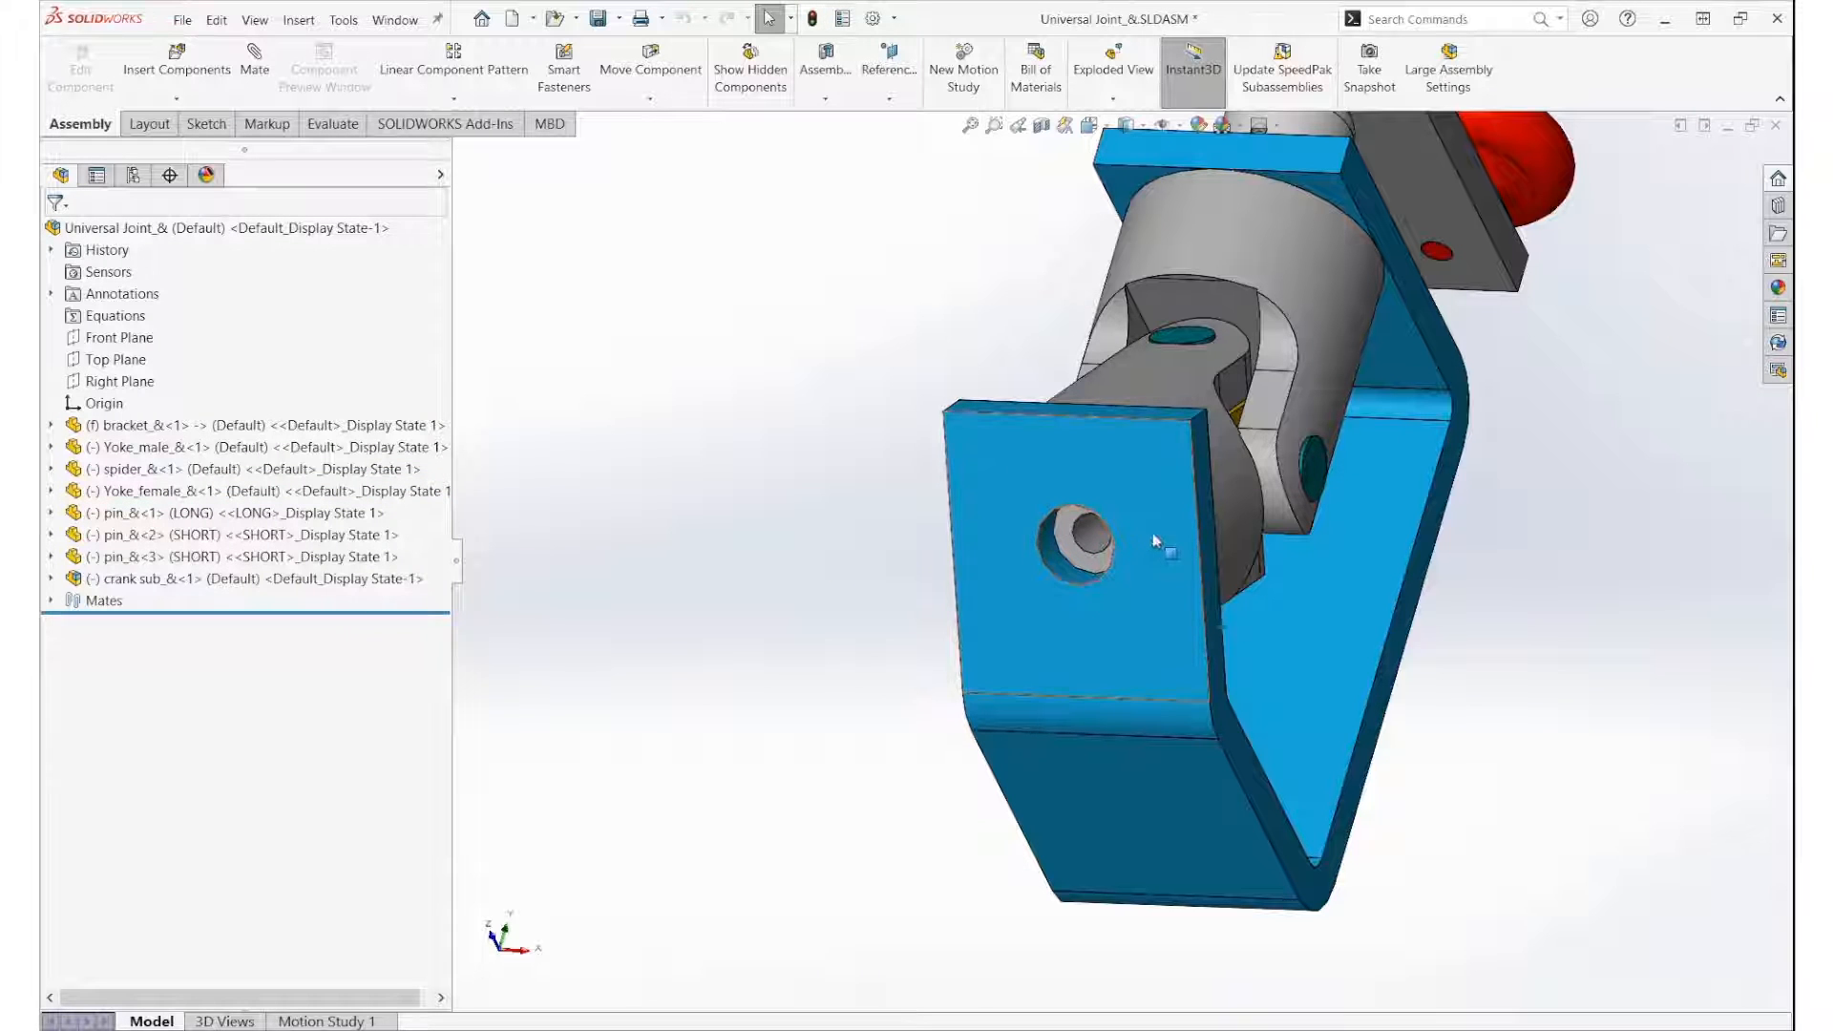
Step: Set the diameter of the female yoke's bore to 12 mm and rebuild the assembly
scroll(1103, 528, "down", 5)
middle_click_drag(1101, 528, 1130, 494)
left_click(1123, 530)
double_click(1127, 529)
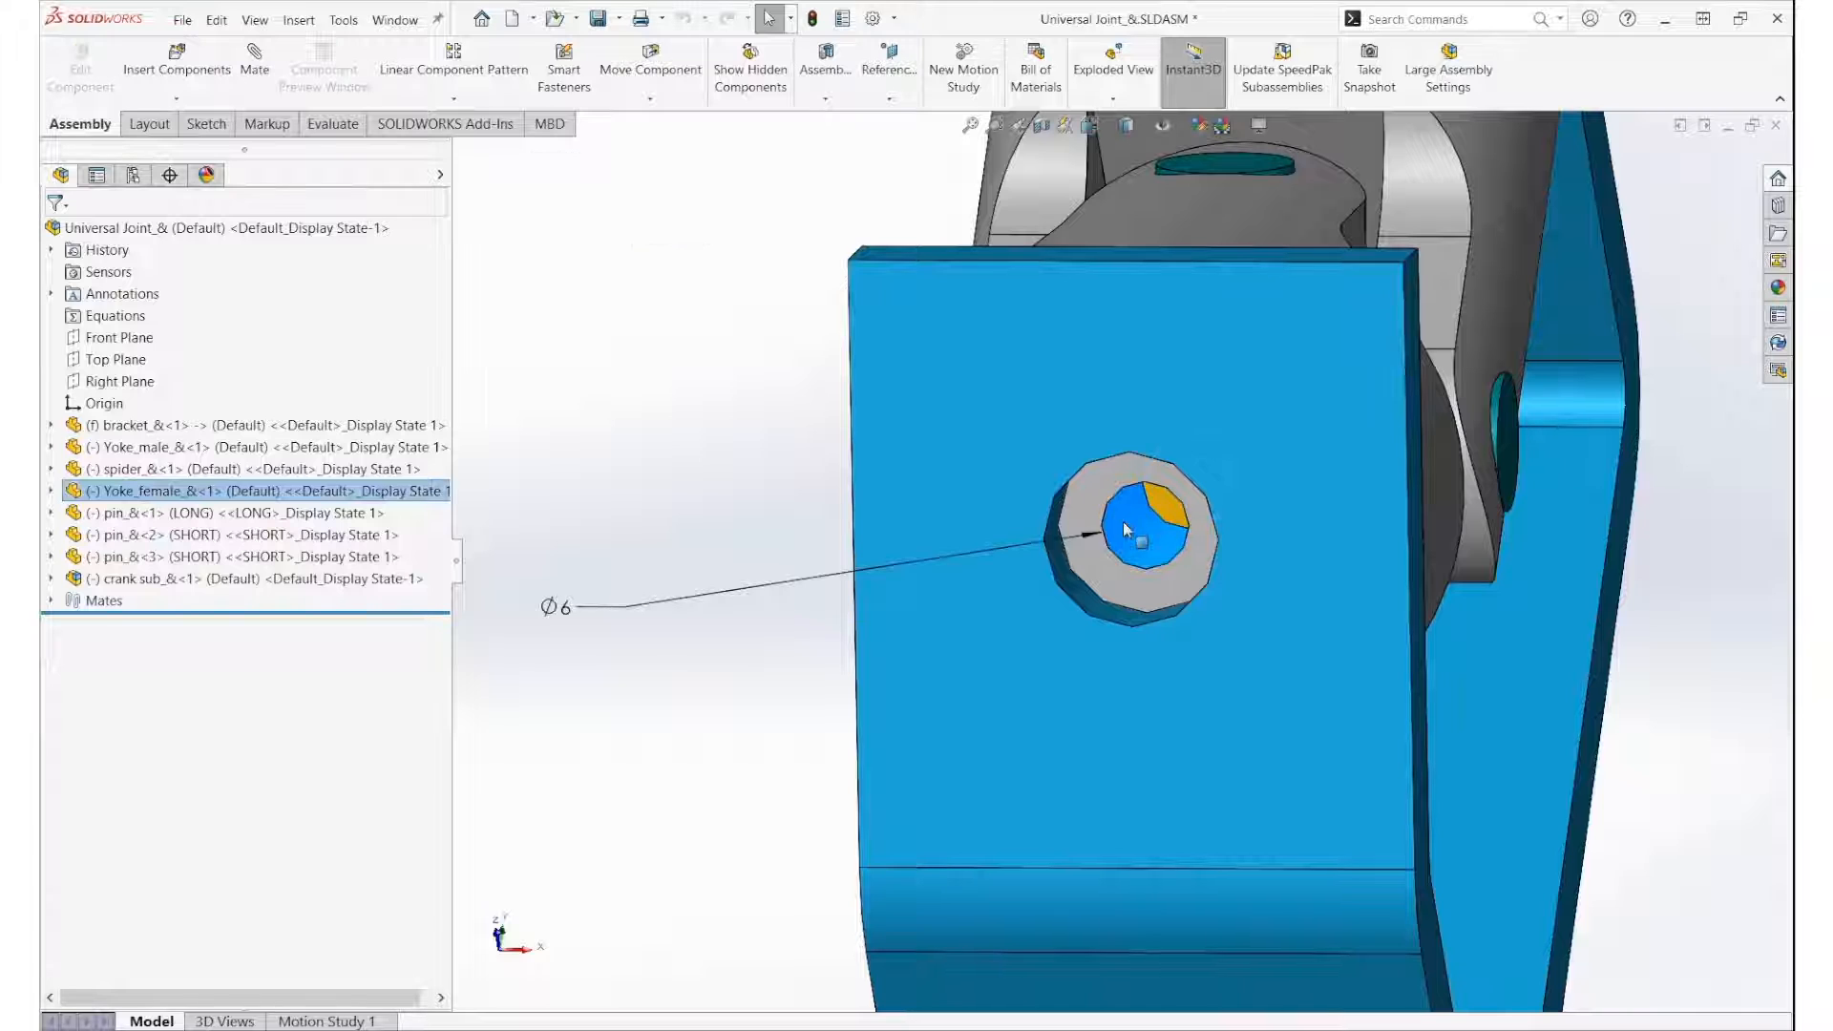
double_click(554, 609)
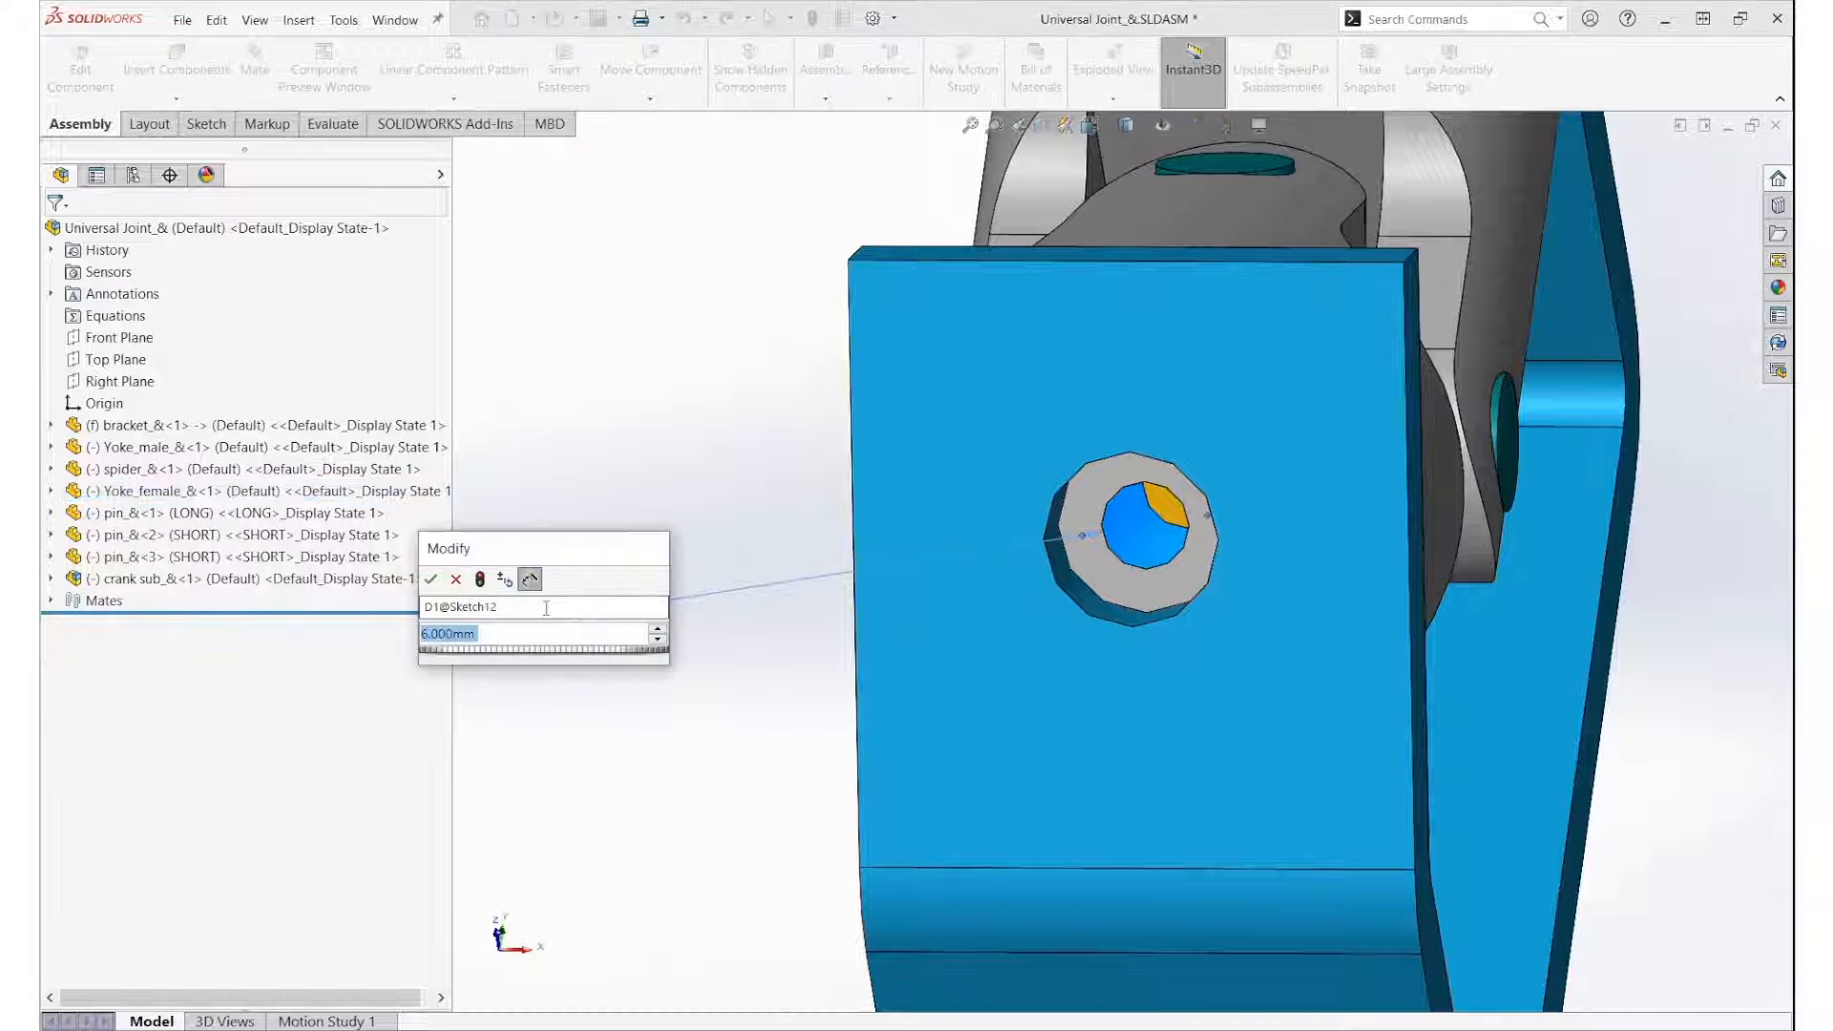
type("12")
key("Return")
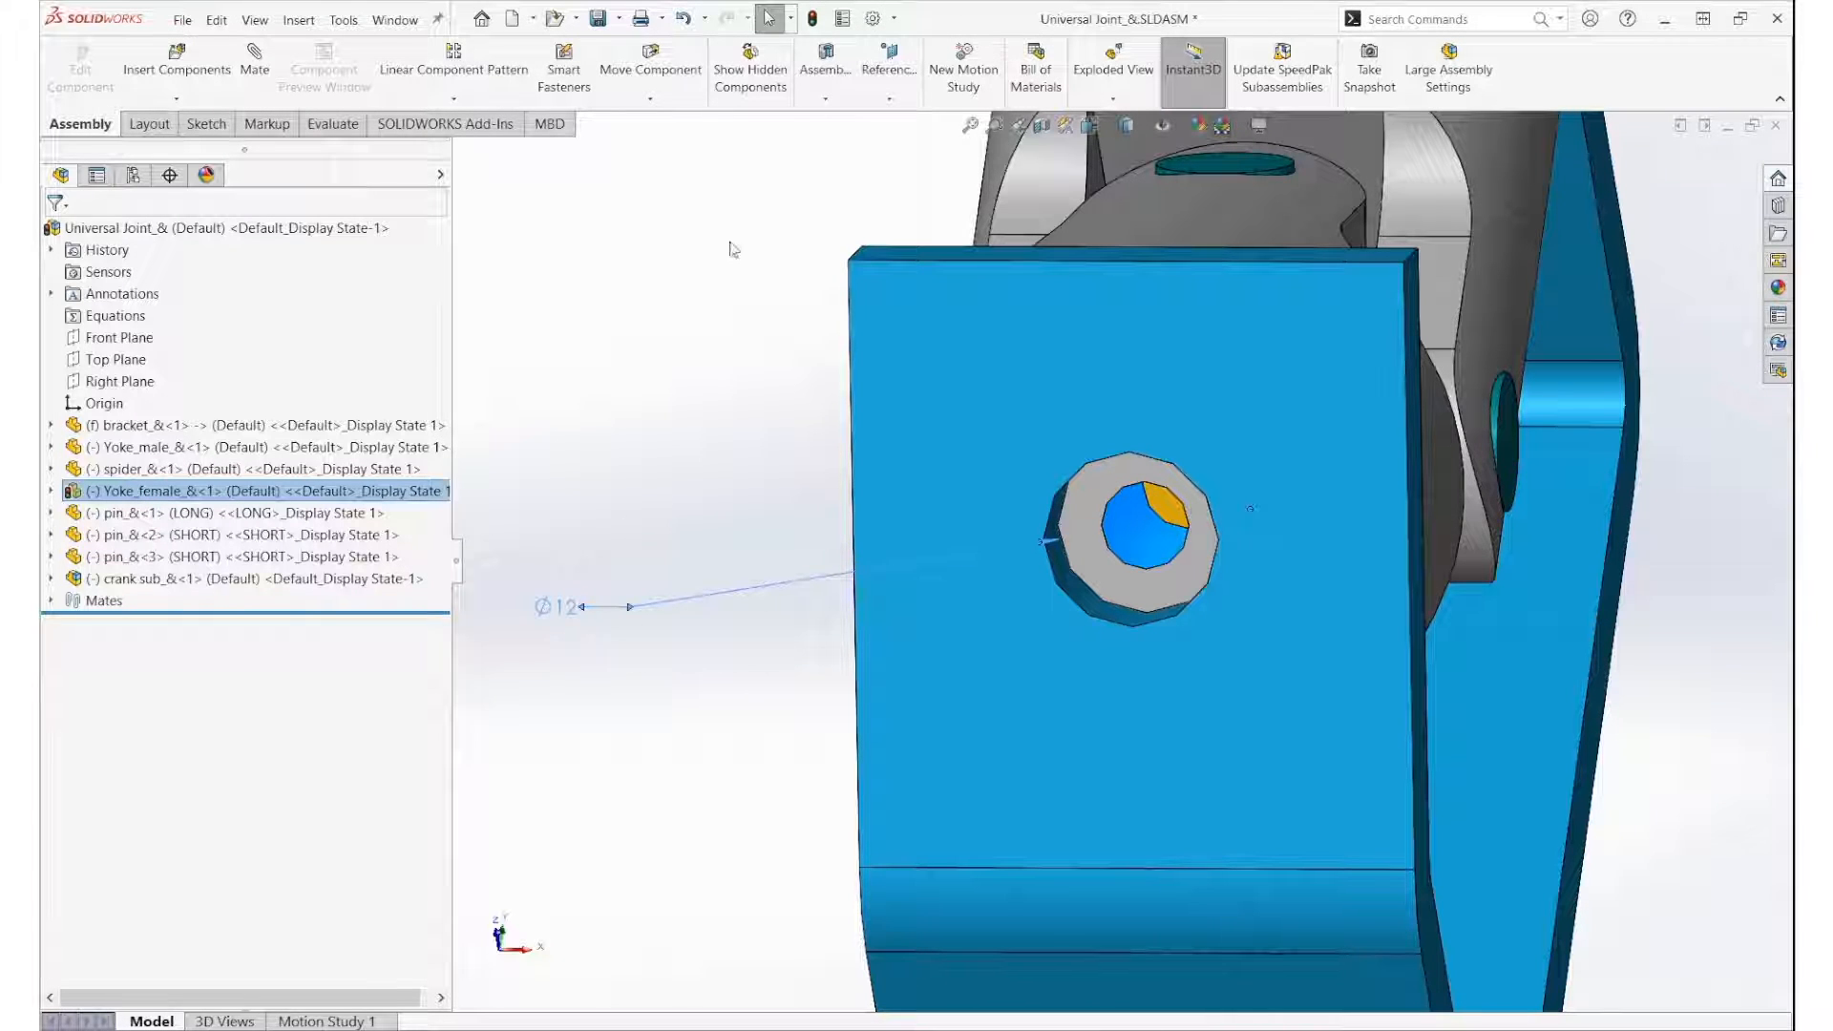
left_click(810, 21)
left_click(714, 298)
Step: Open the bracket part in its own window from the assembly
scroll(736, 403, "up", 4)
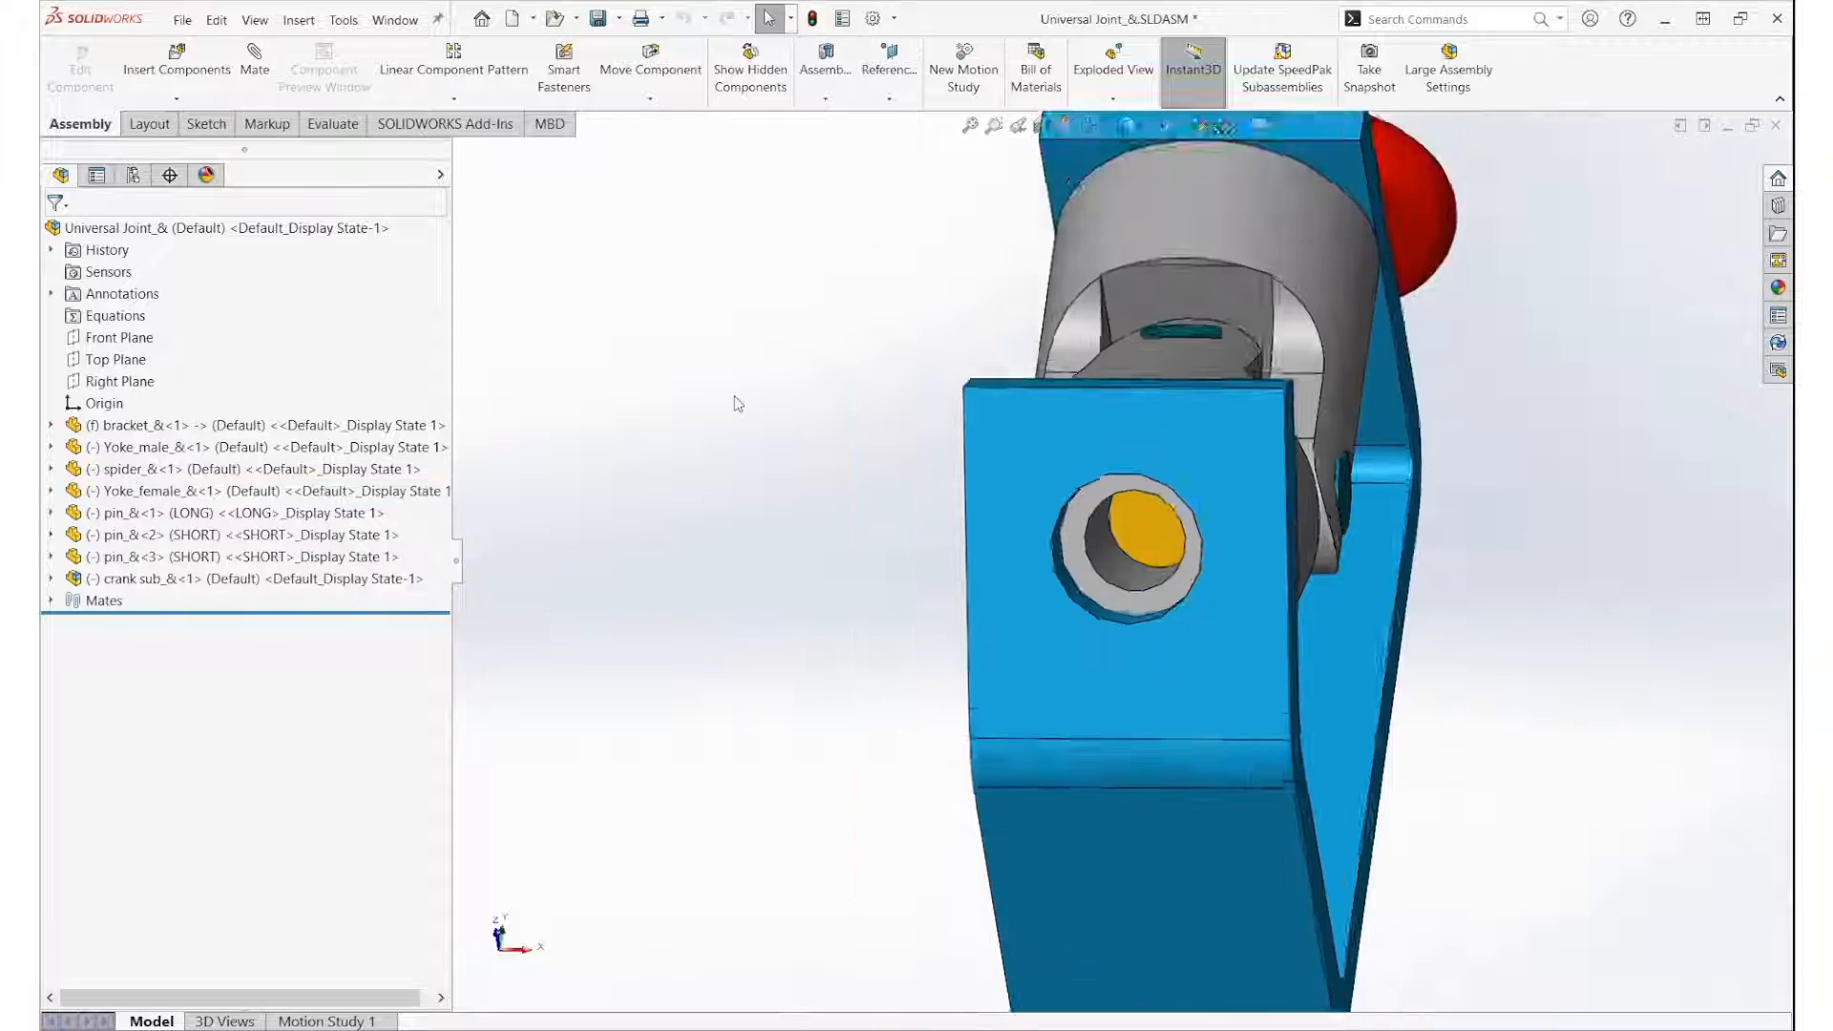
middle_click_drag(1507, 445, 1459, 487)
scroll(1400, 508, "up", 4)
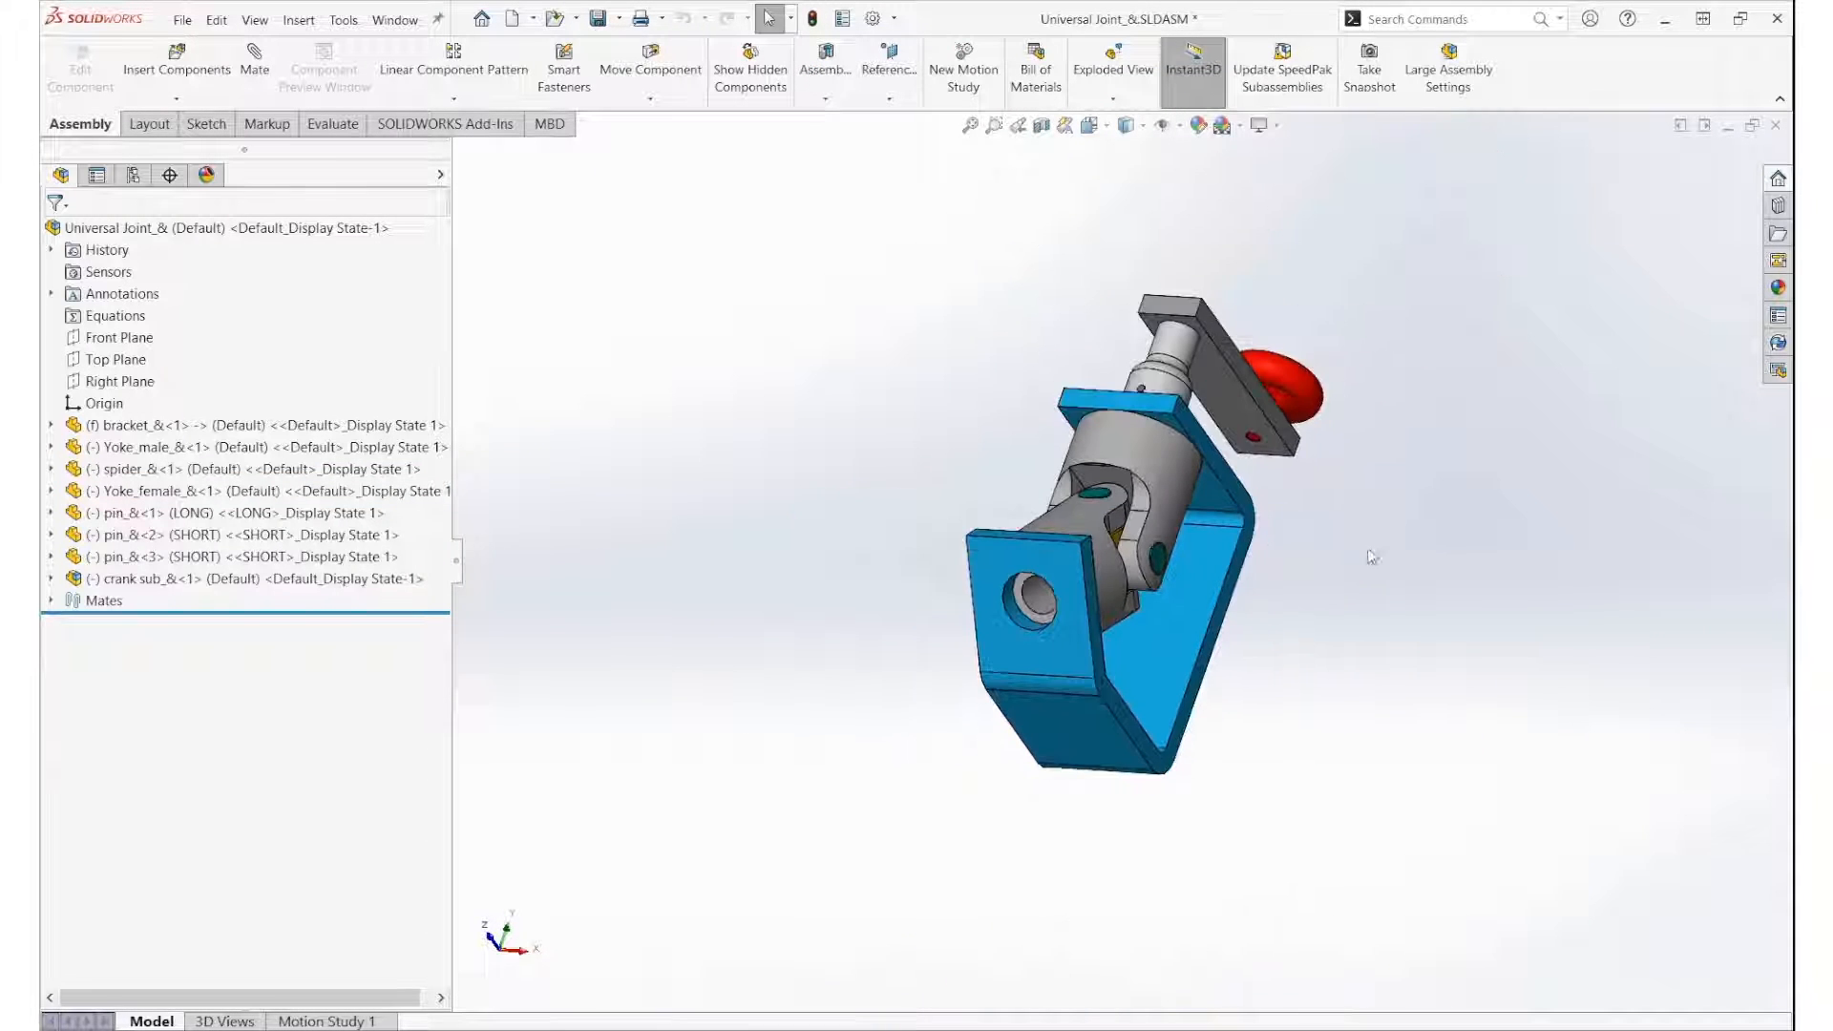
middle_click_drag(1368, 552, 1336, 565)
scroll(1012, 611, "down", 4)
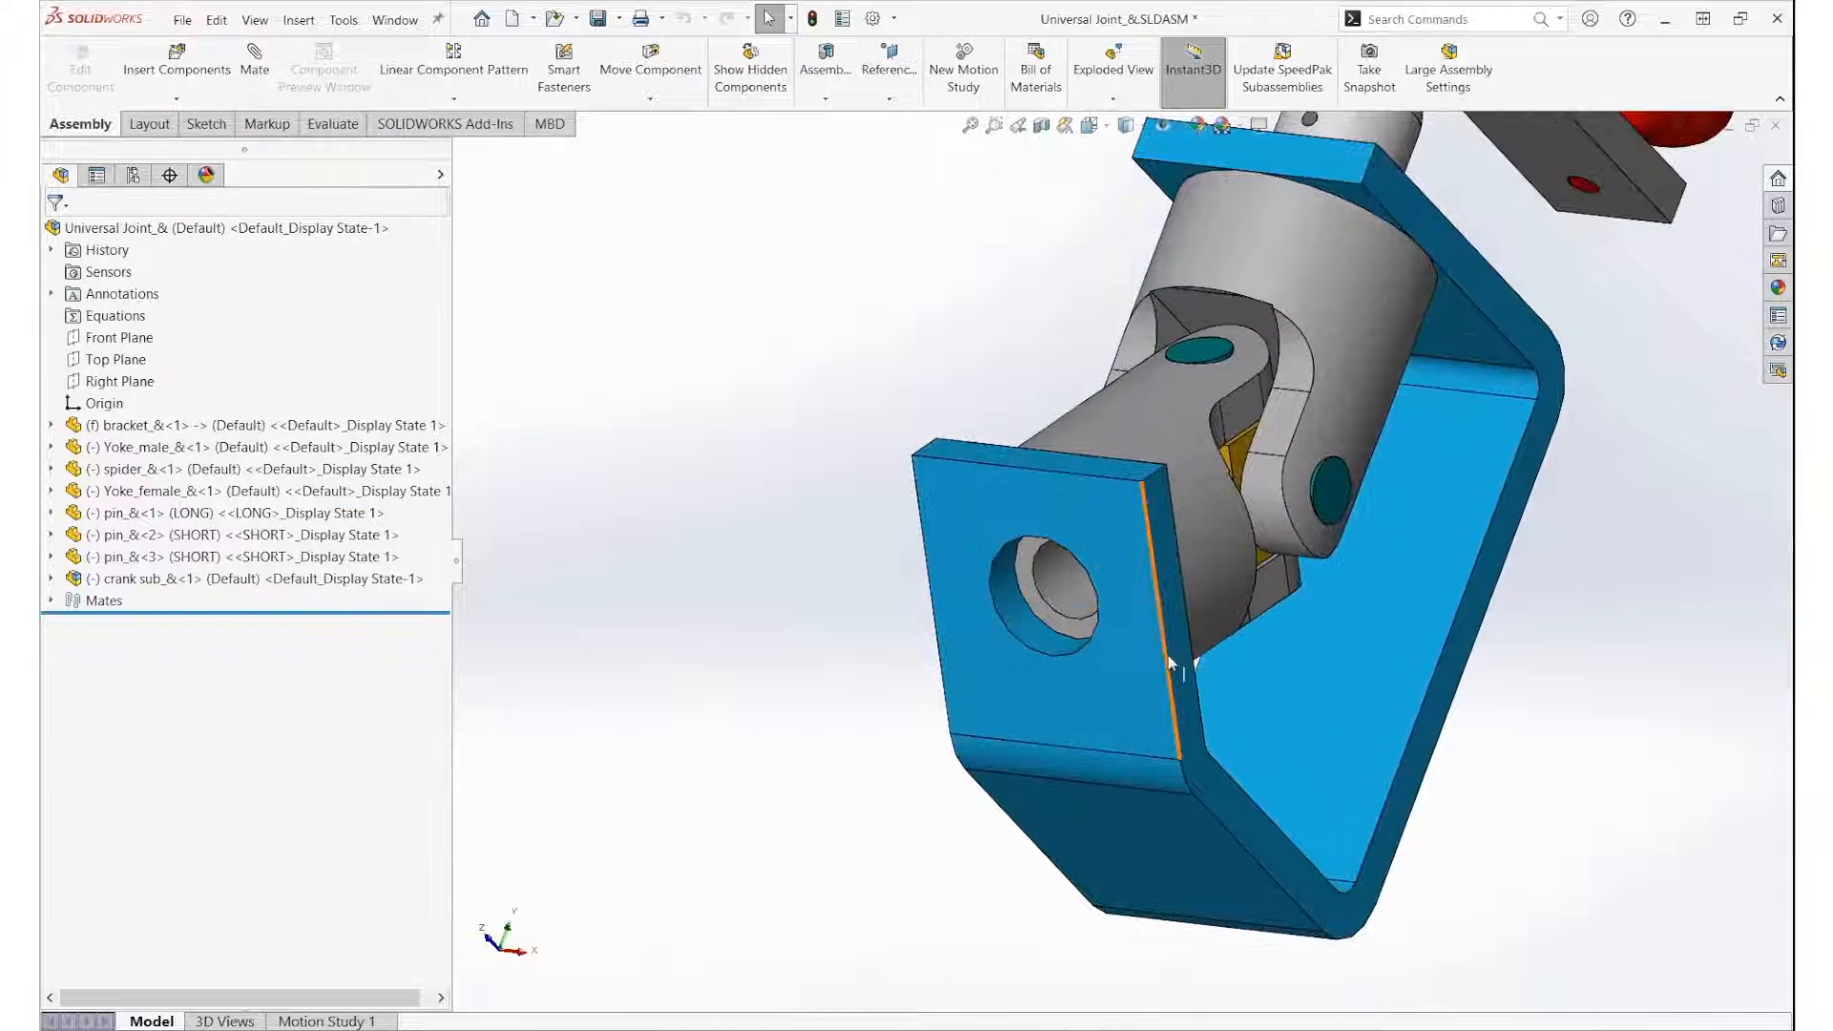
middle_click_drag(1122, 590, 974, 611)
middle_click_drag(1165, 477, 1036, 526)
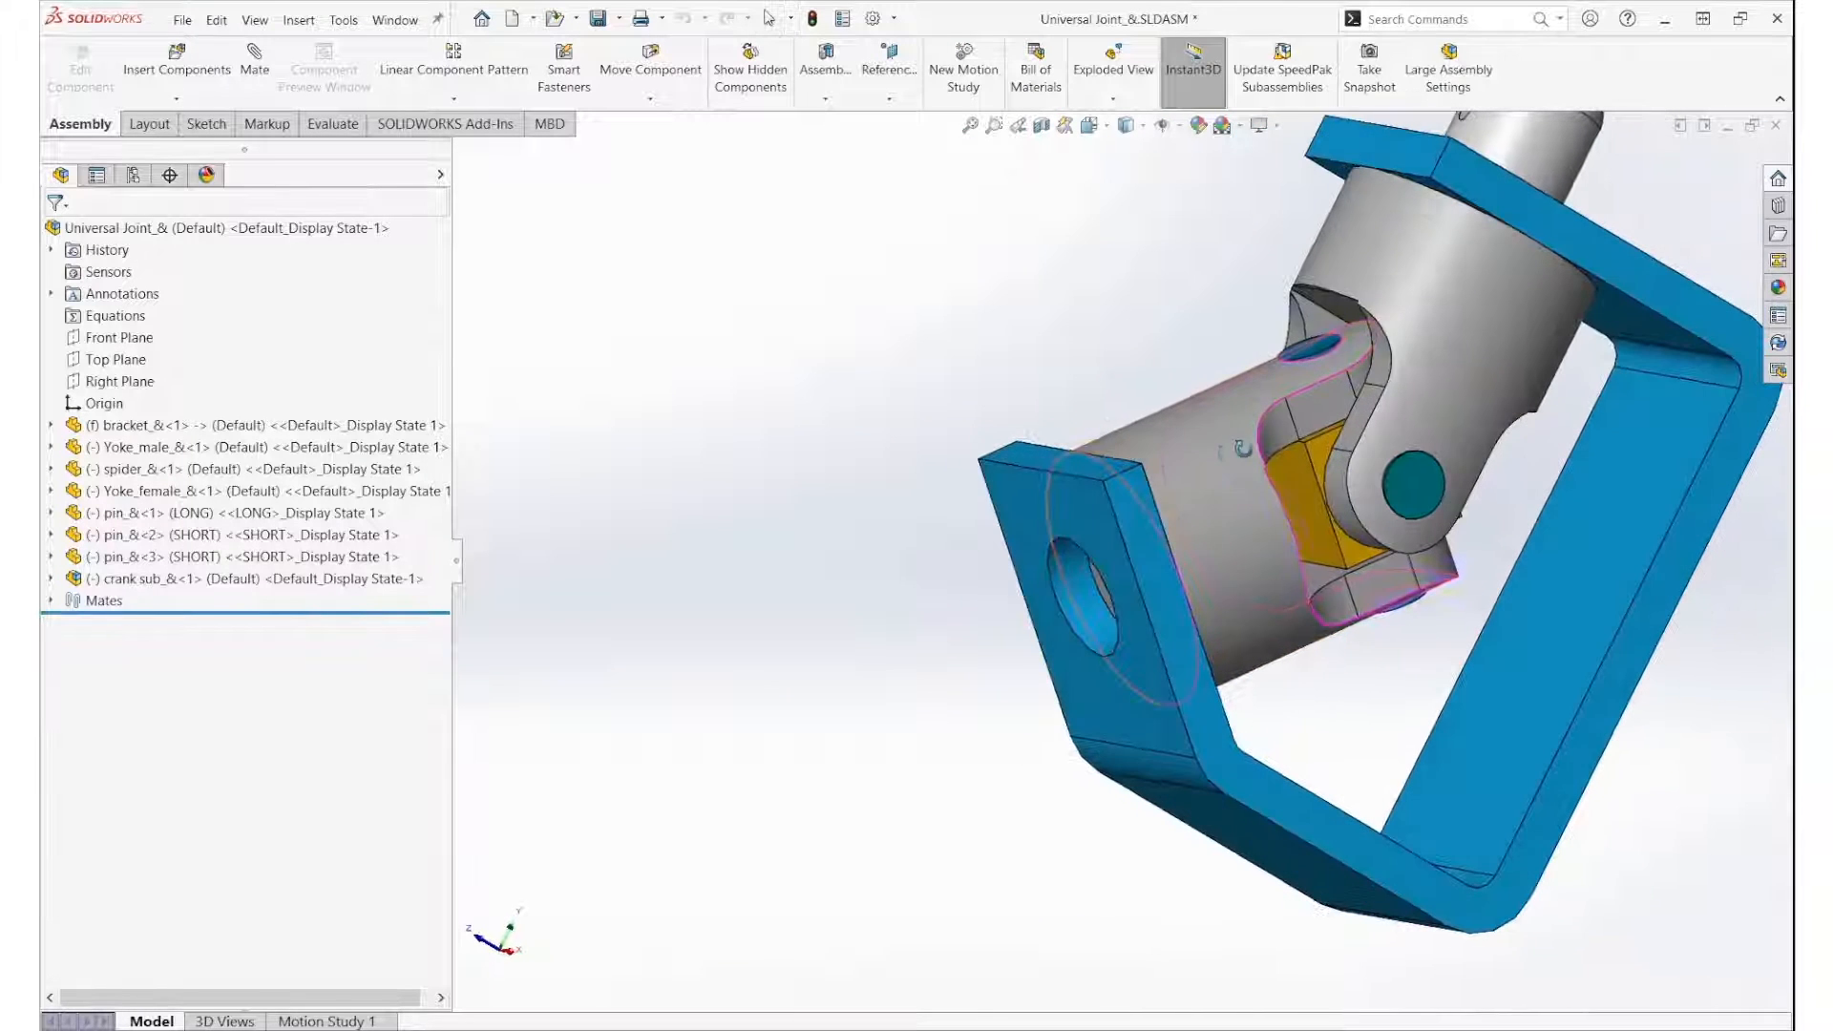
left_click(1036, 526)
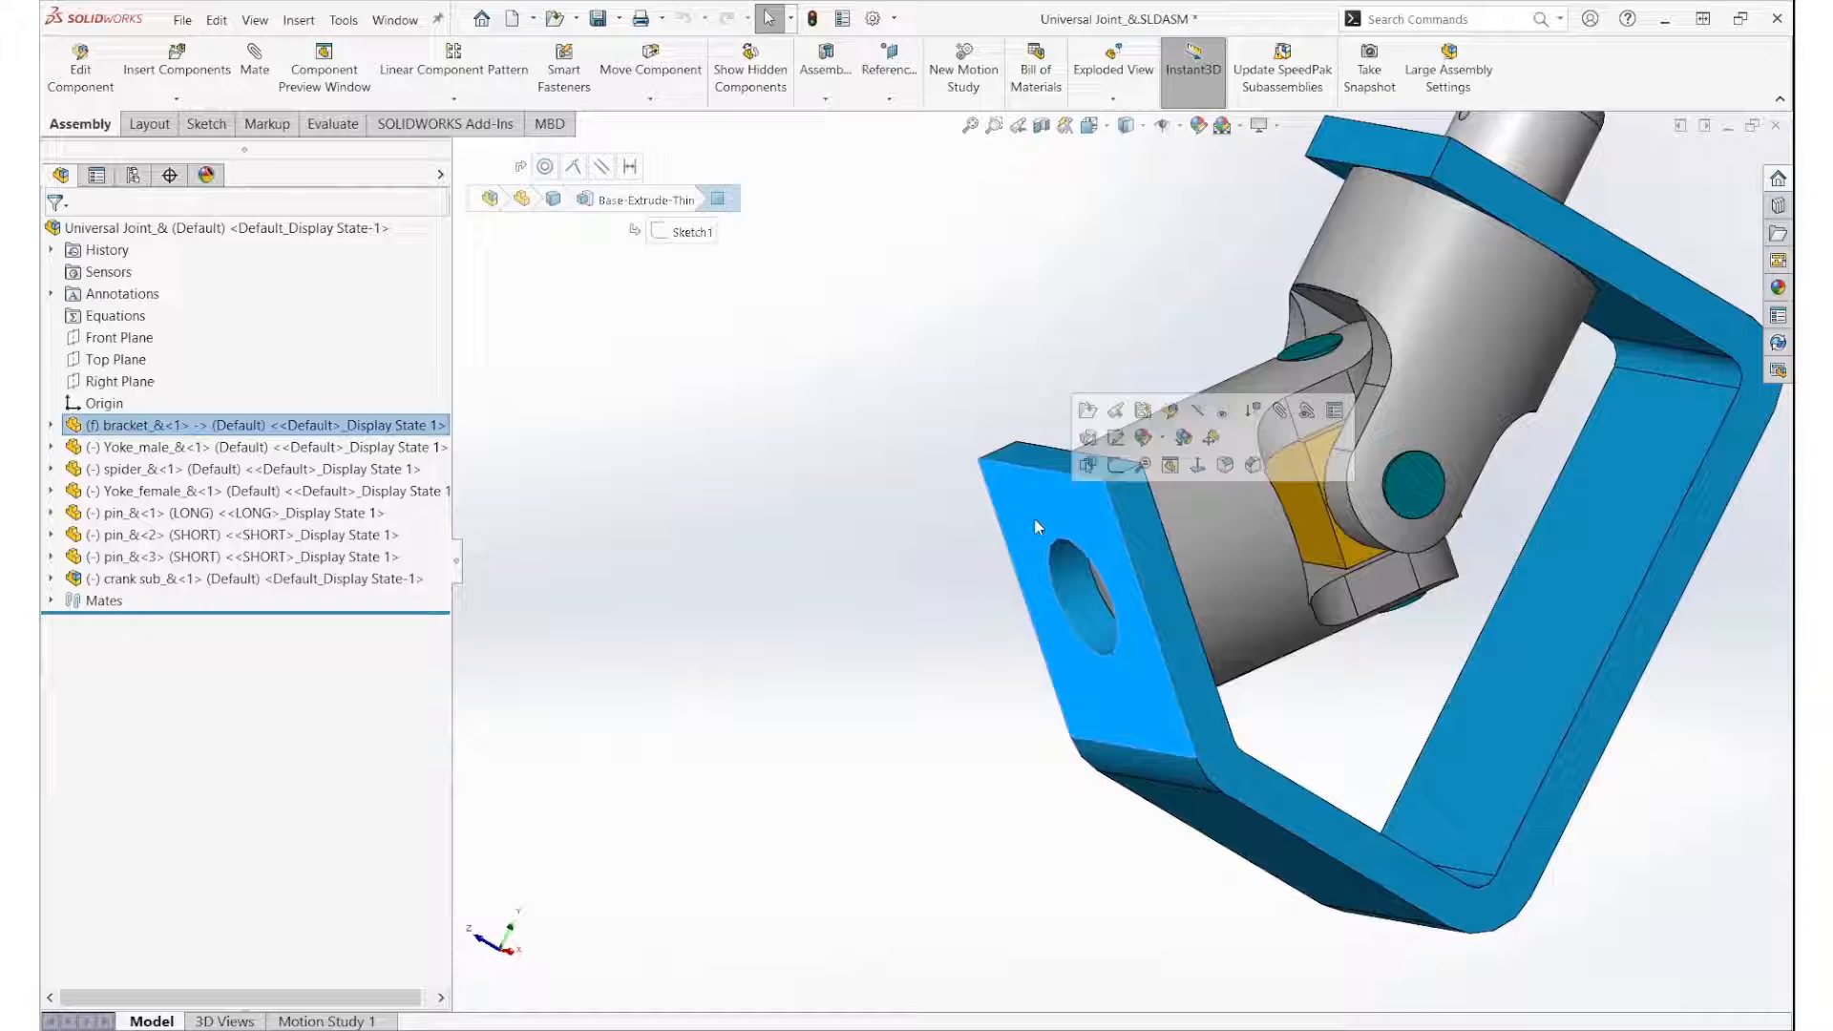
left_click(1115, 413)
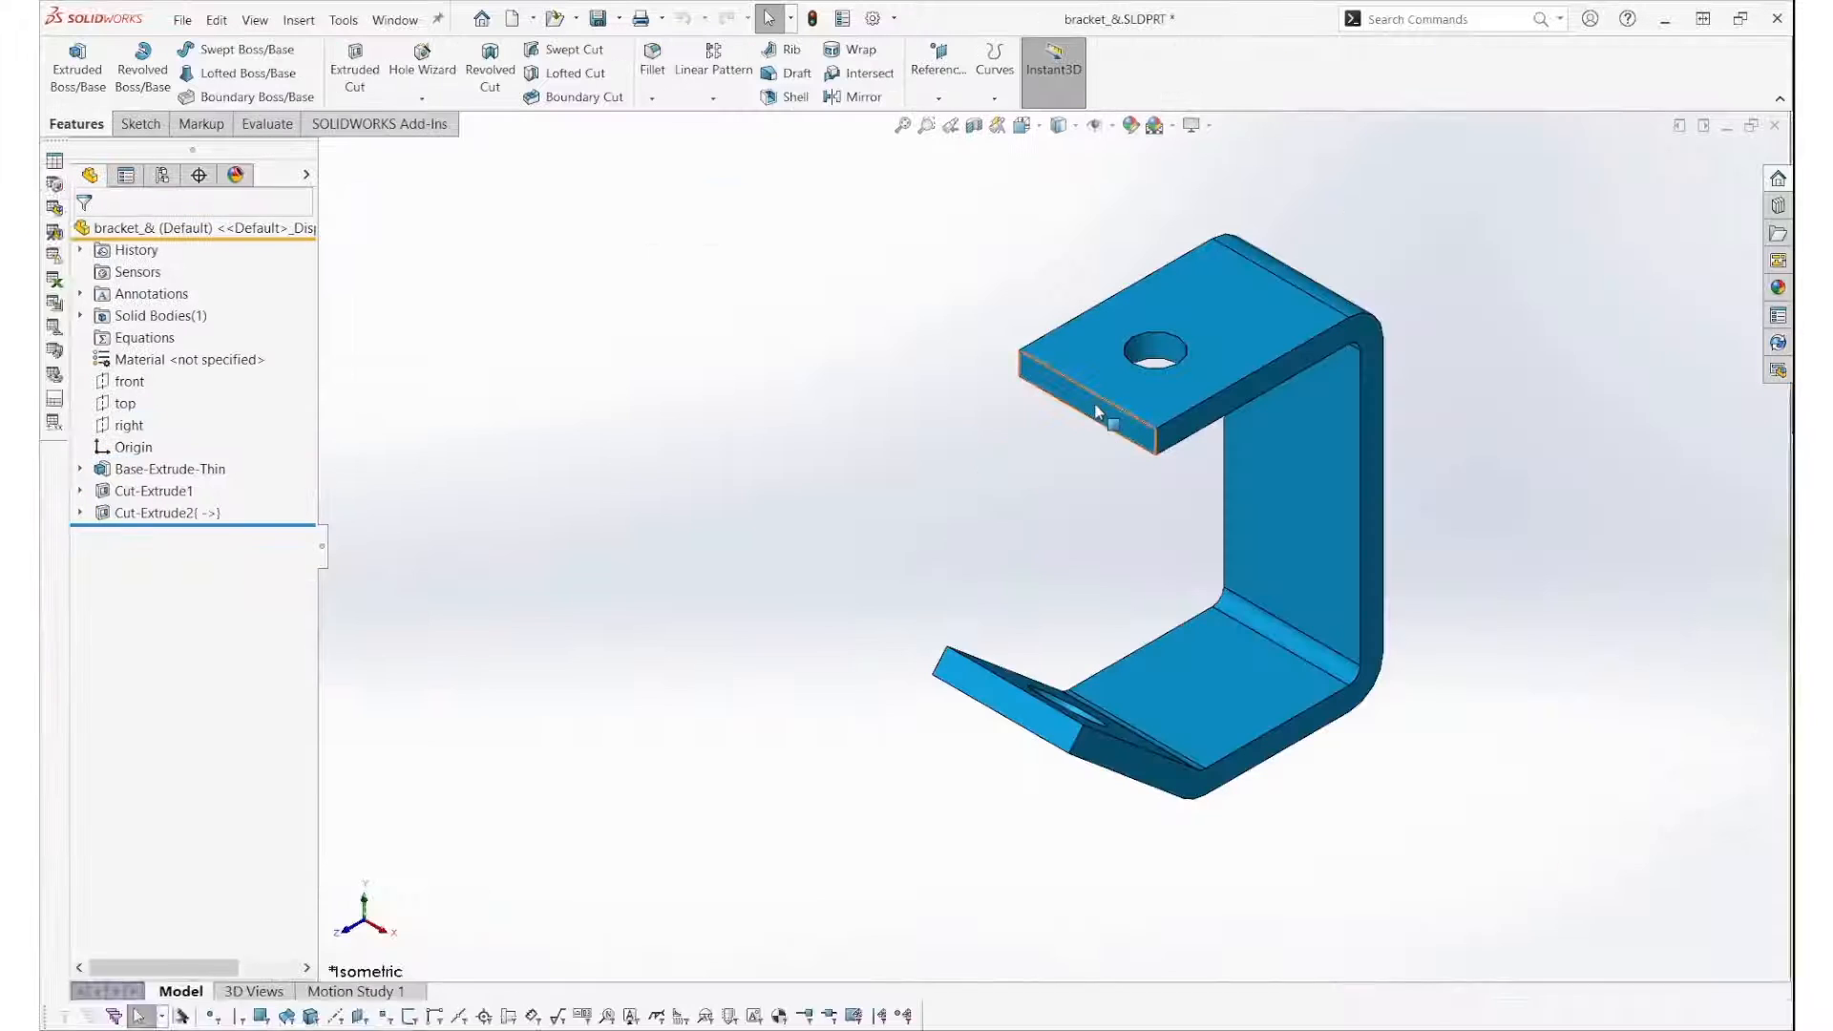
Step: Expand the flange hole's cut feature in the feature tree and examine its sketch for the external reference to the assembly
middle_click_drag(1092, 621, 1045, 668)
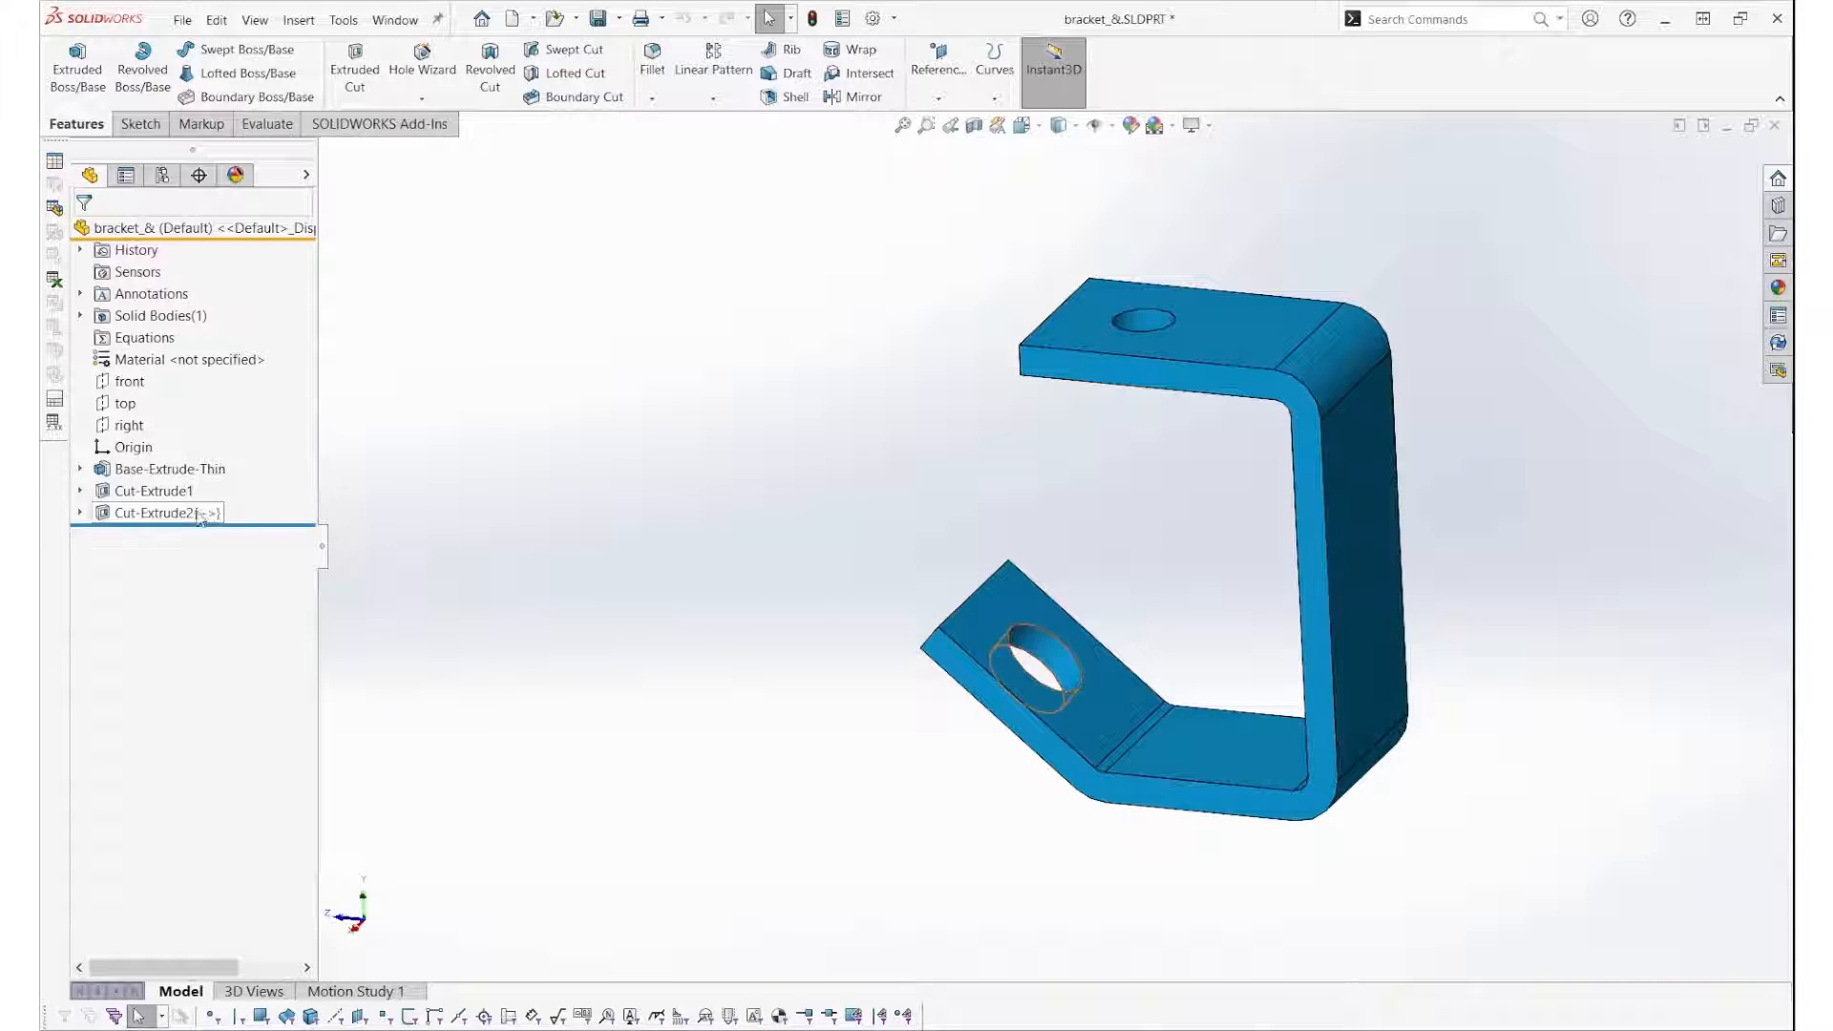
mouse_move(207, 518)
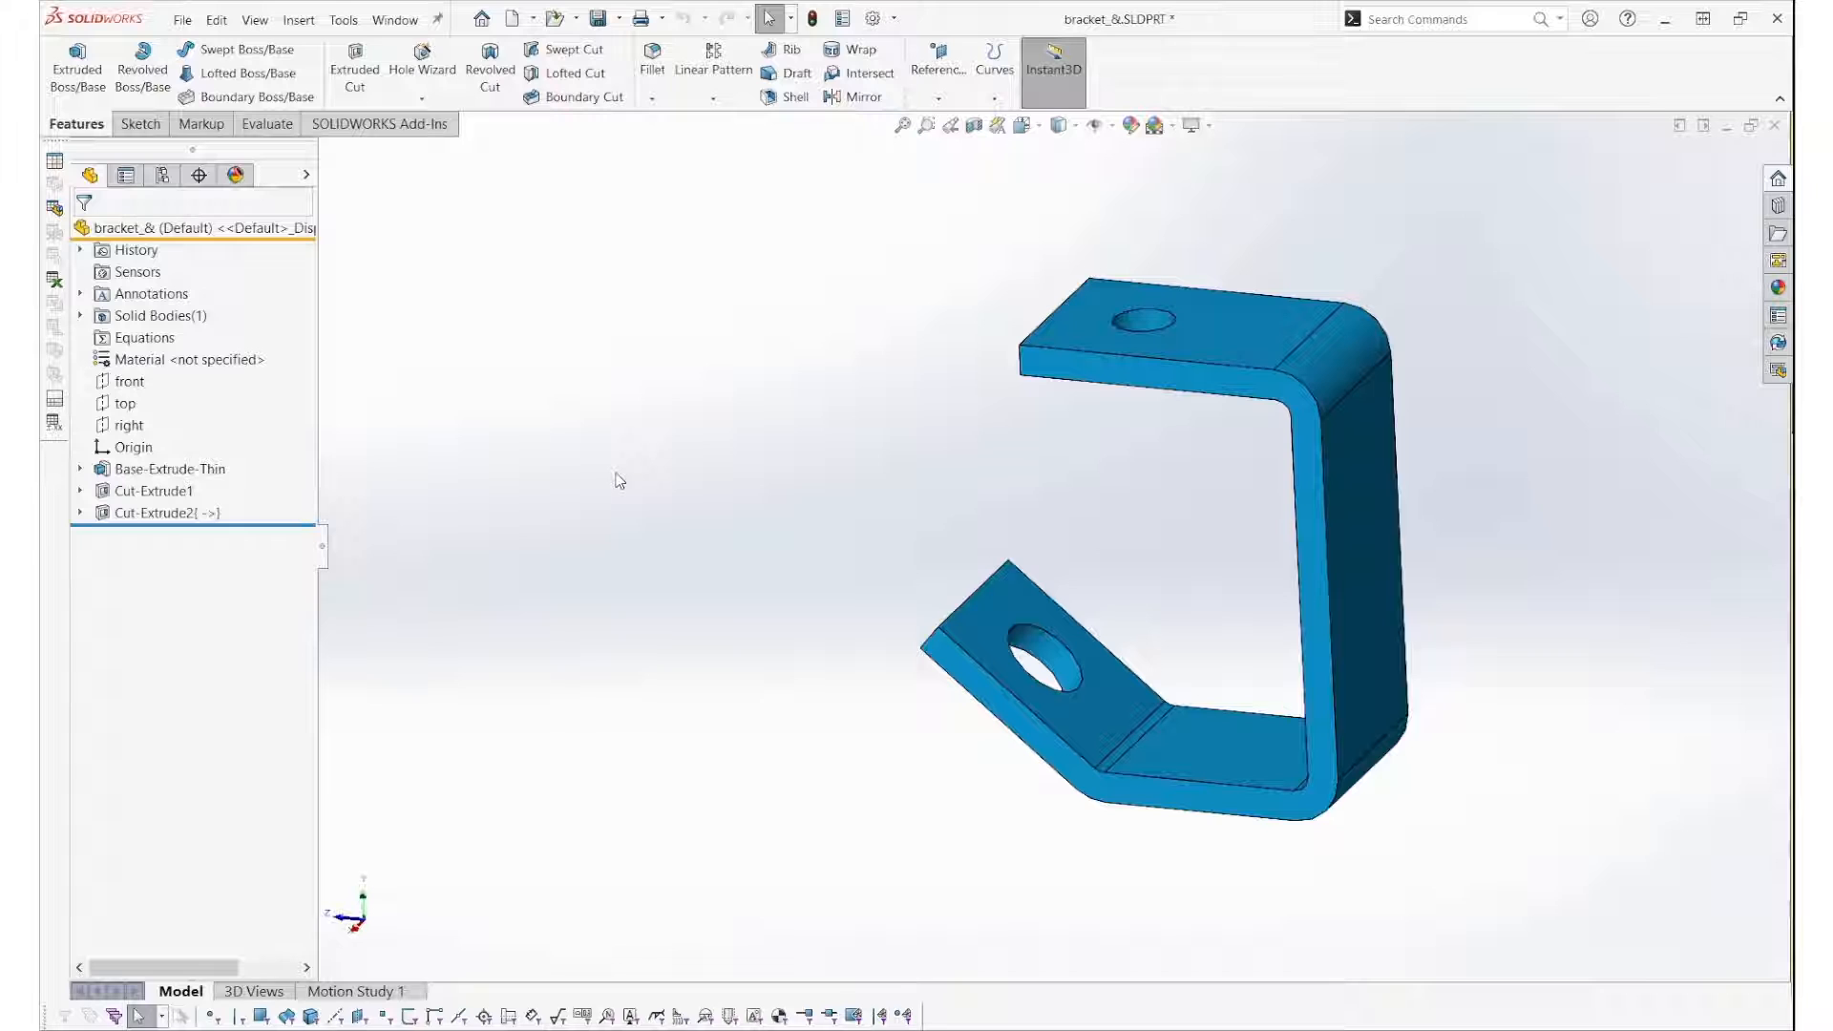
left_click(160, 513)
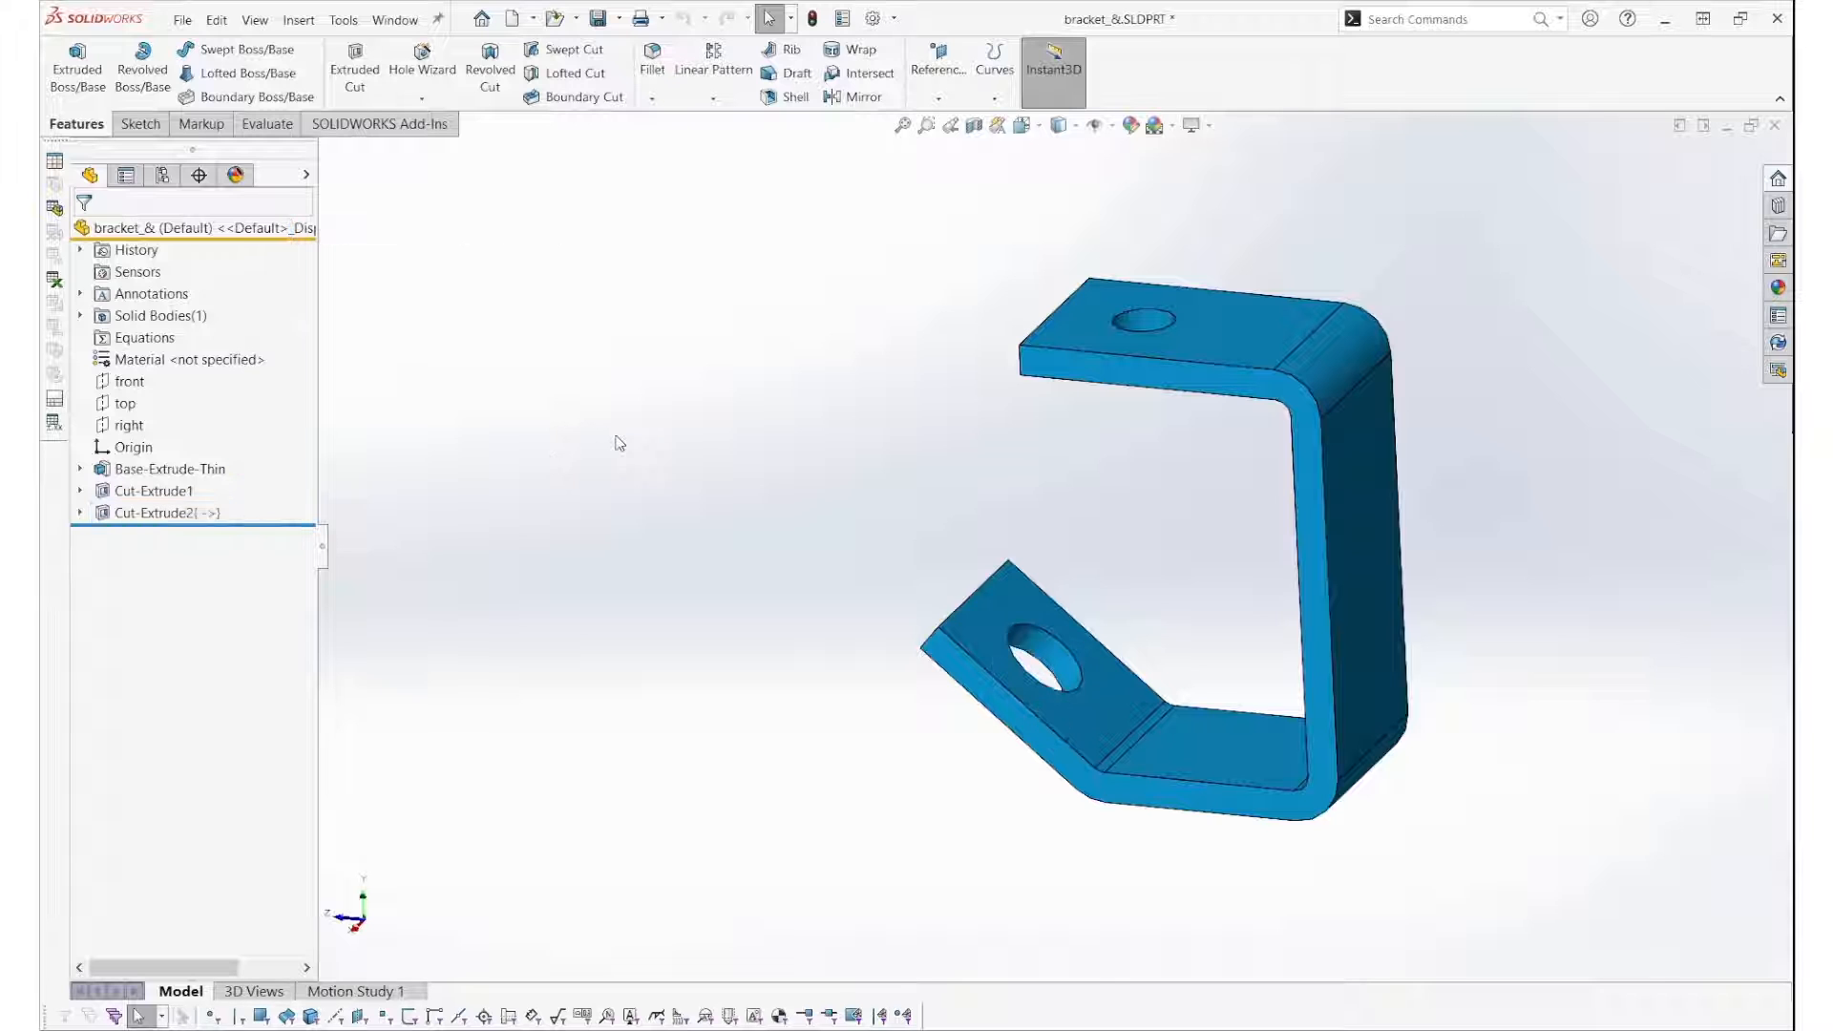
left_click(80, 512)
left_click(171, 536)
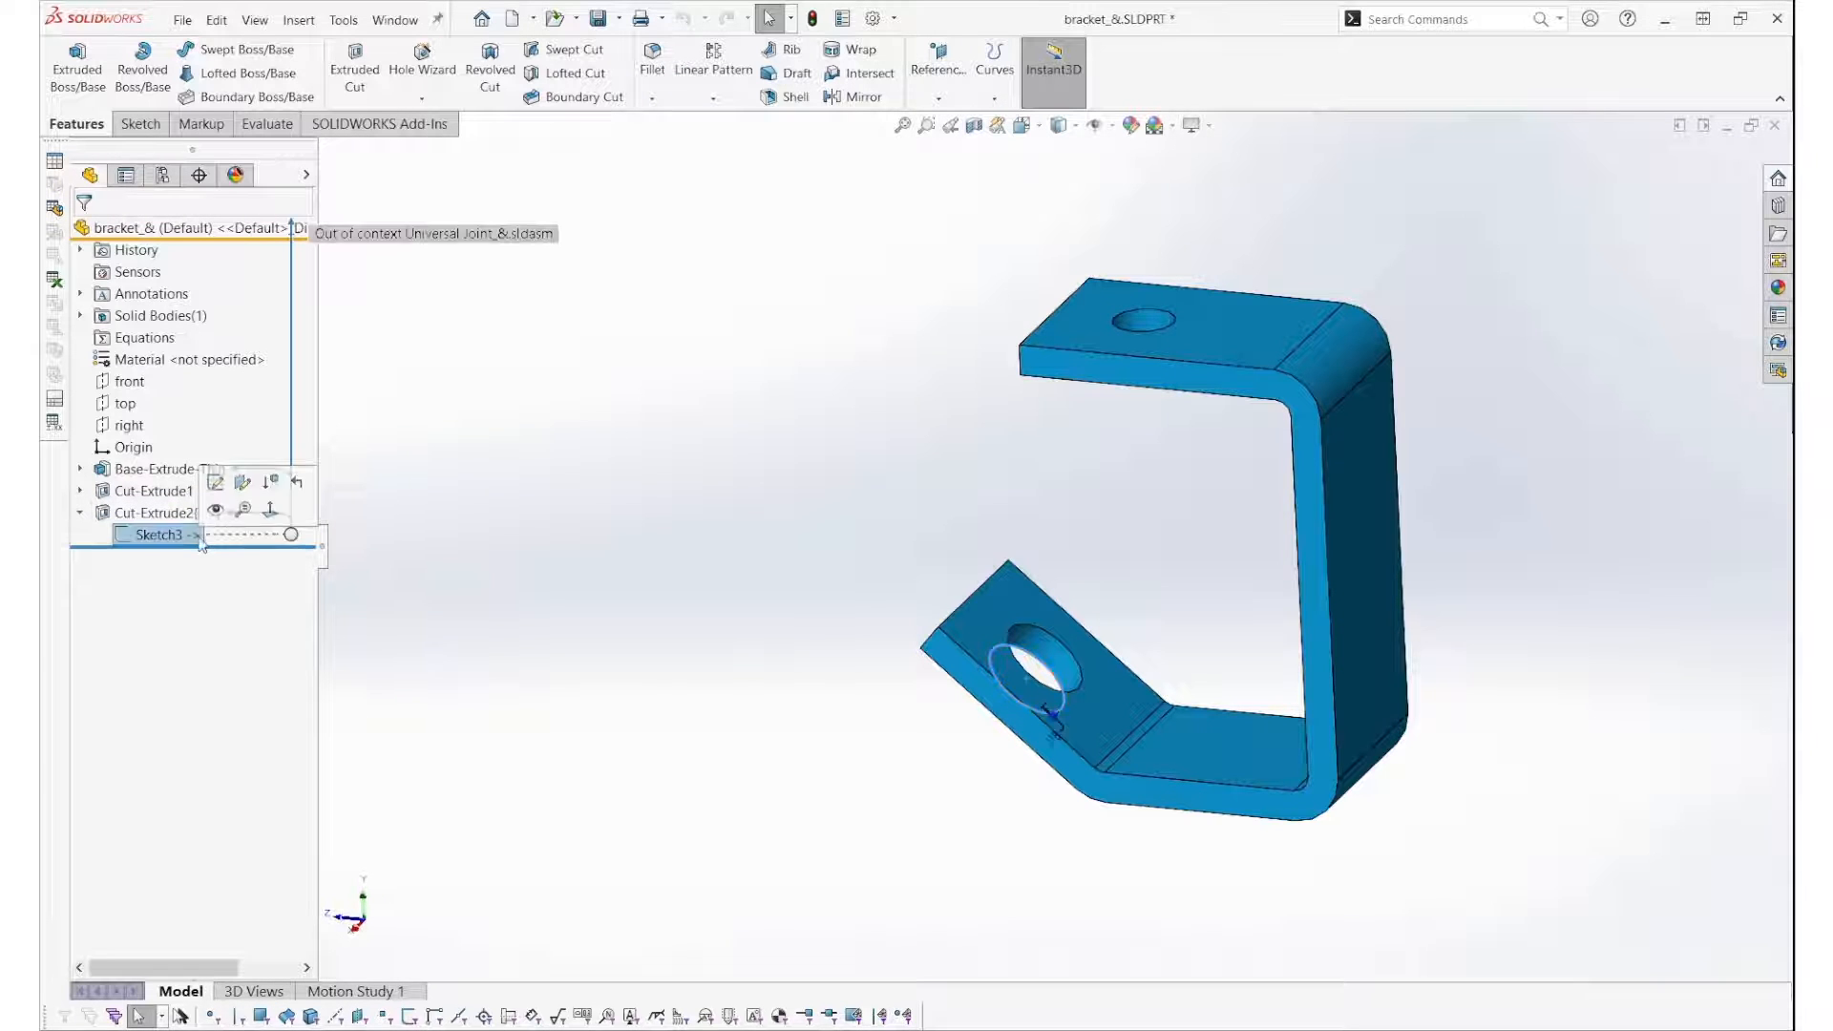
left_click(513, 533)
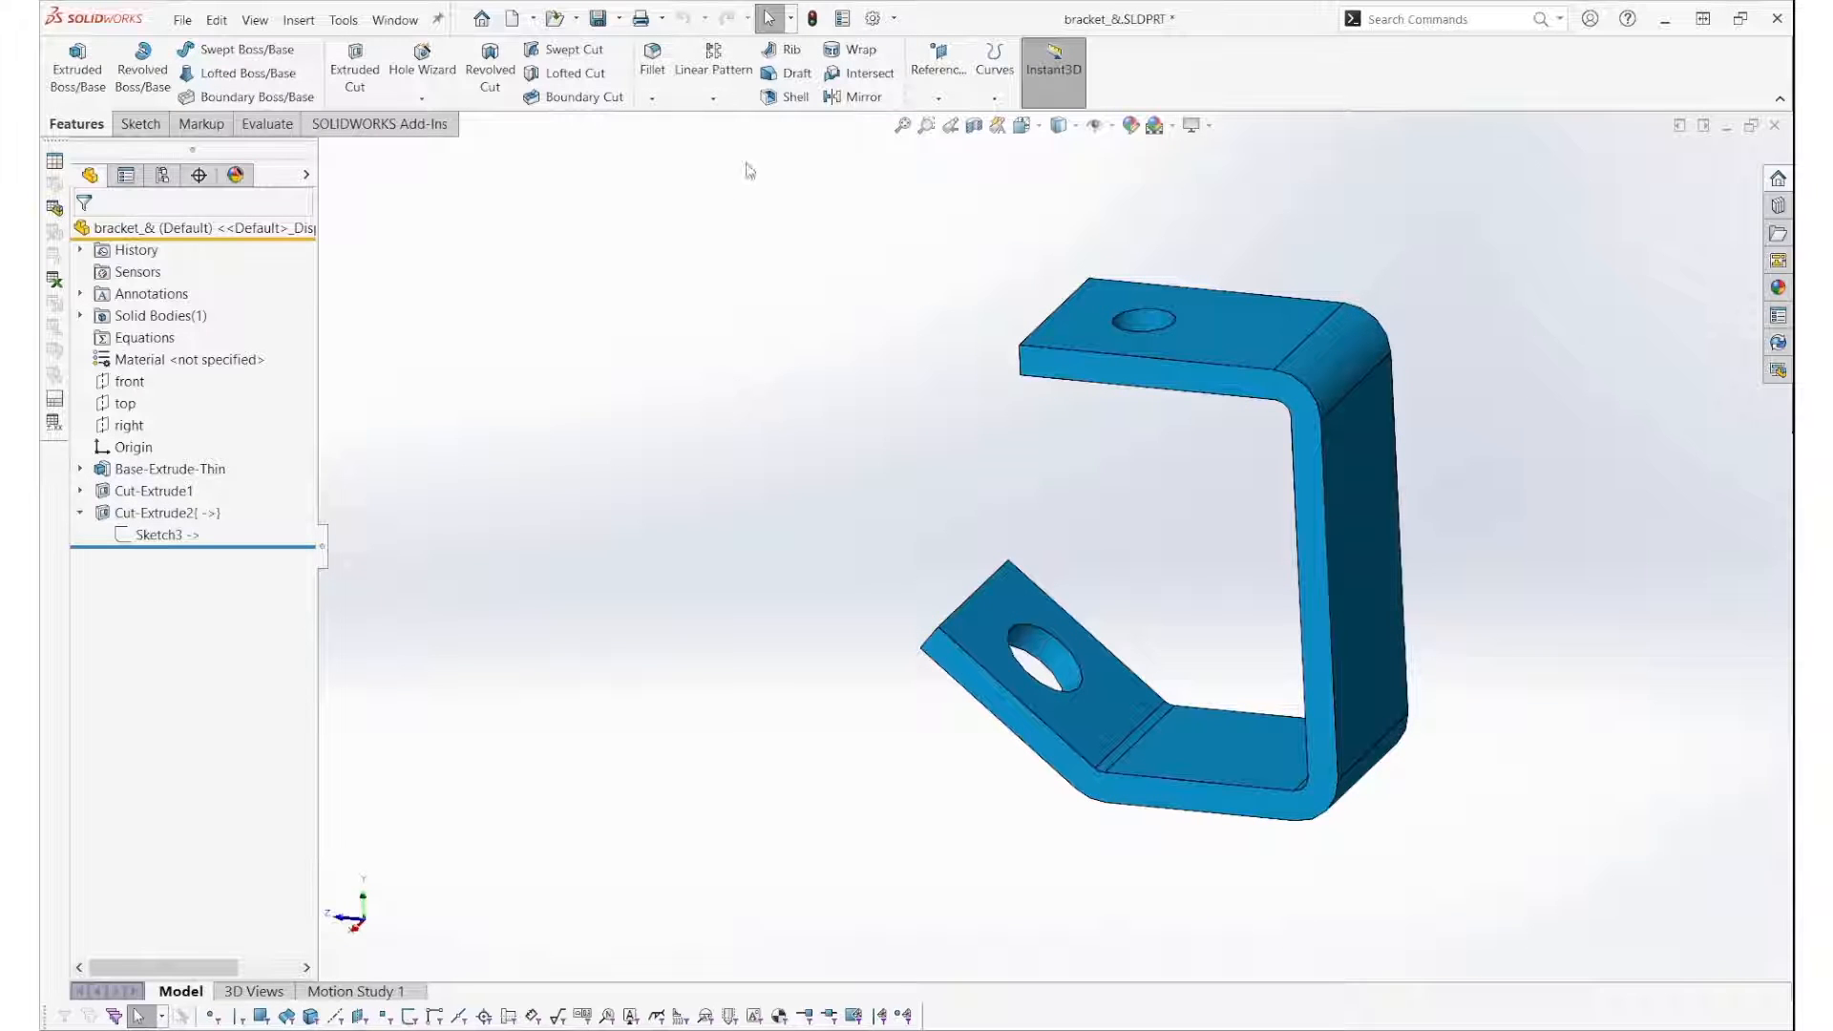
Step: Open the bracket part's external references list, enlarge it to examine each reference's status, referenced entity and type, and close it
left_click(137, 125)
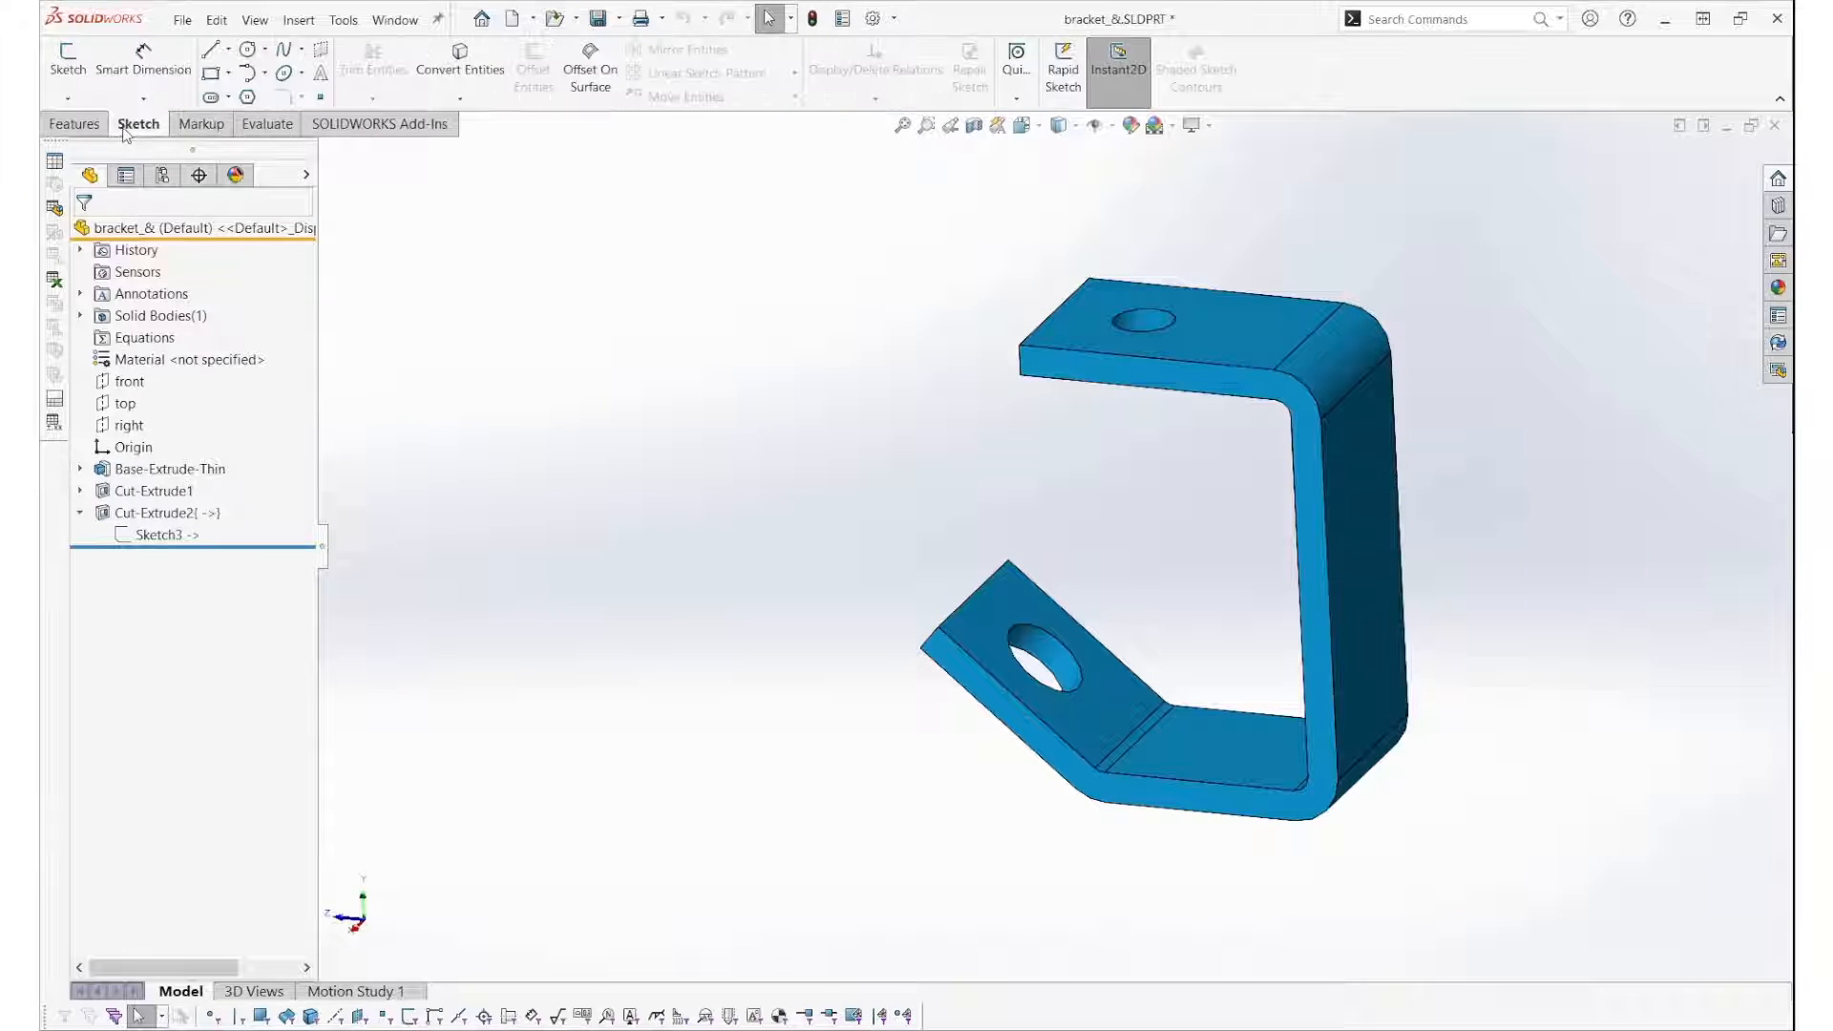
right_click(178, 233)
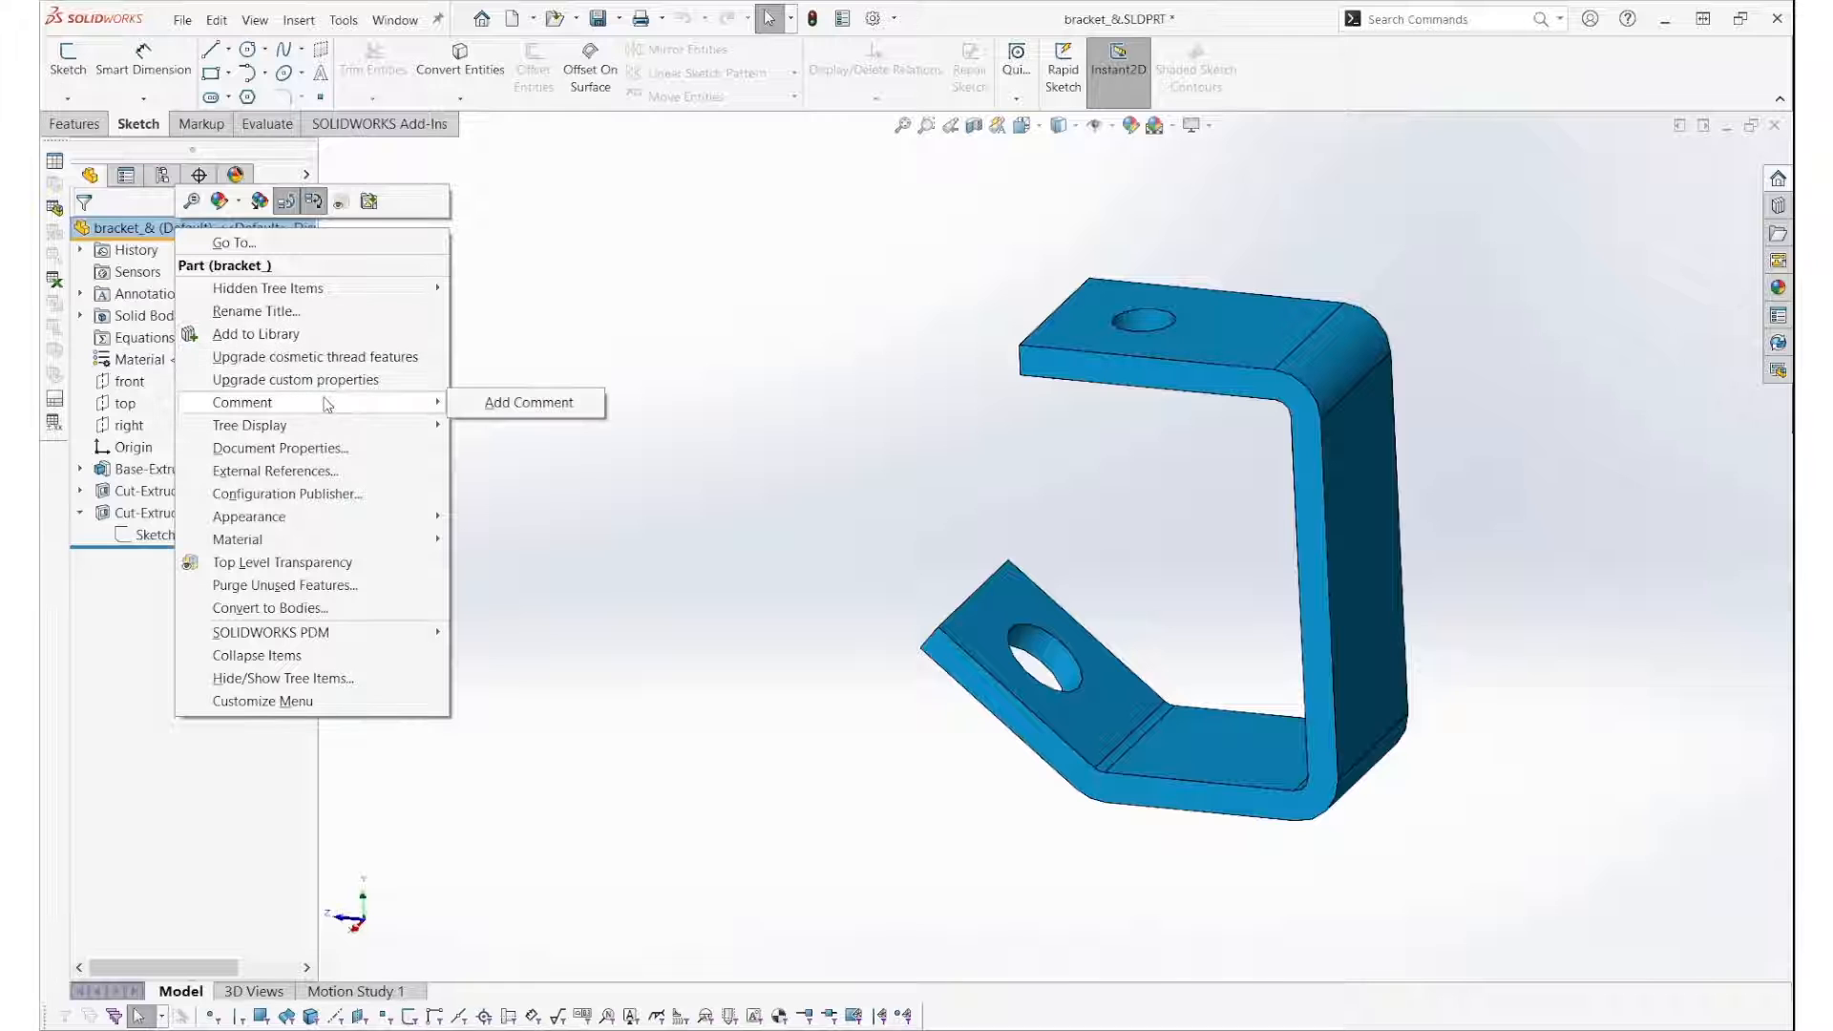
left_click(308, 474)
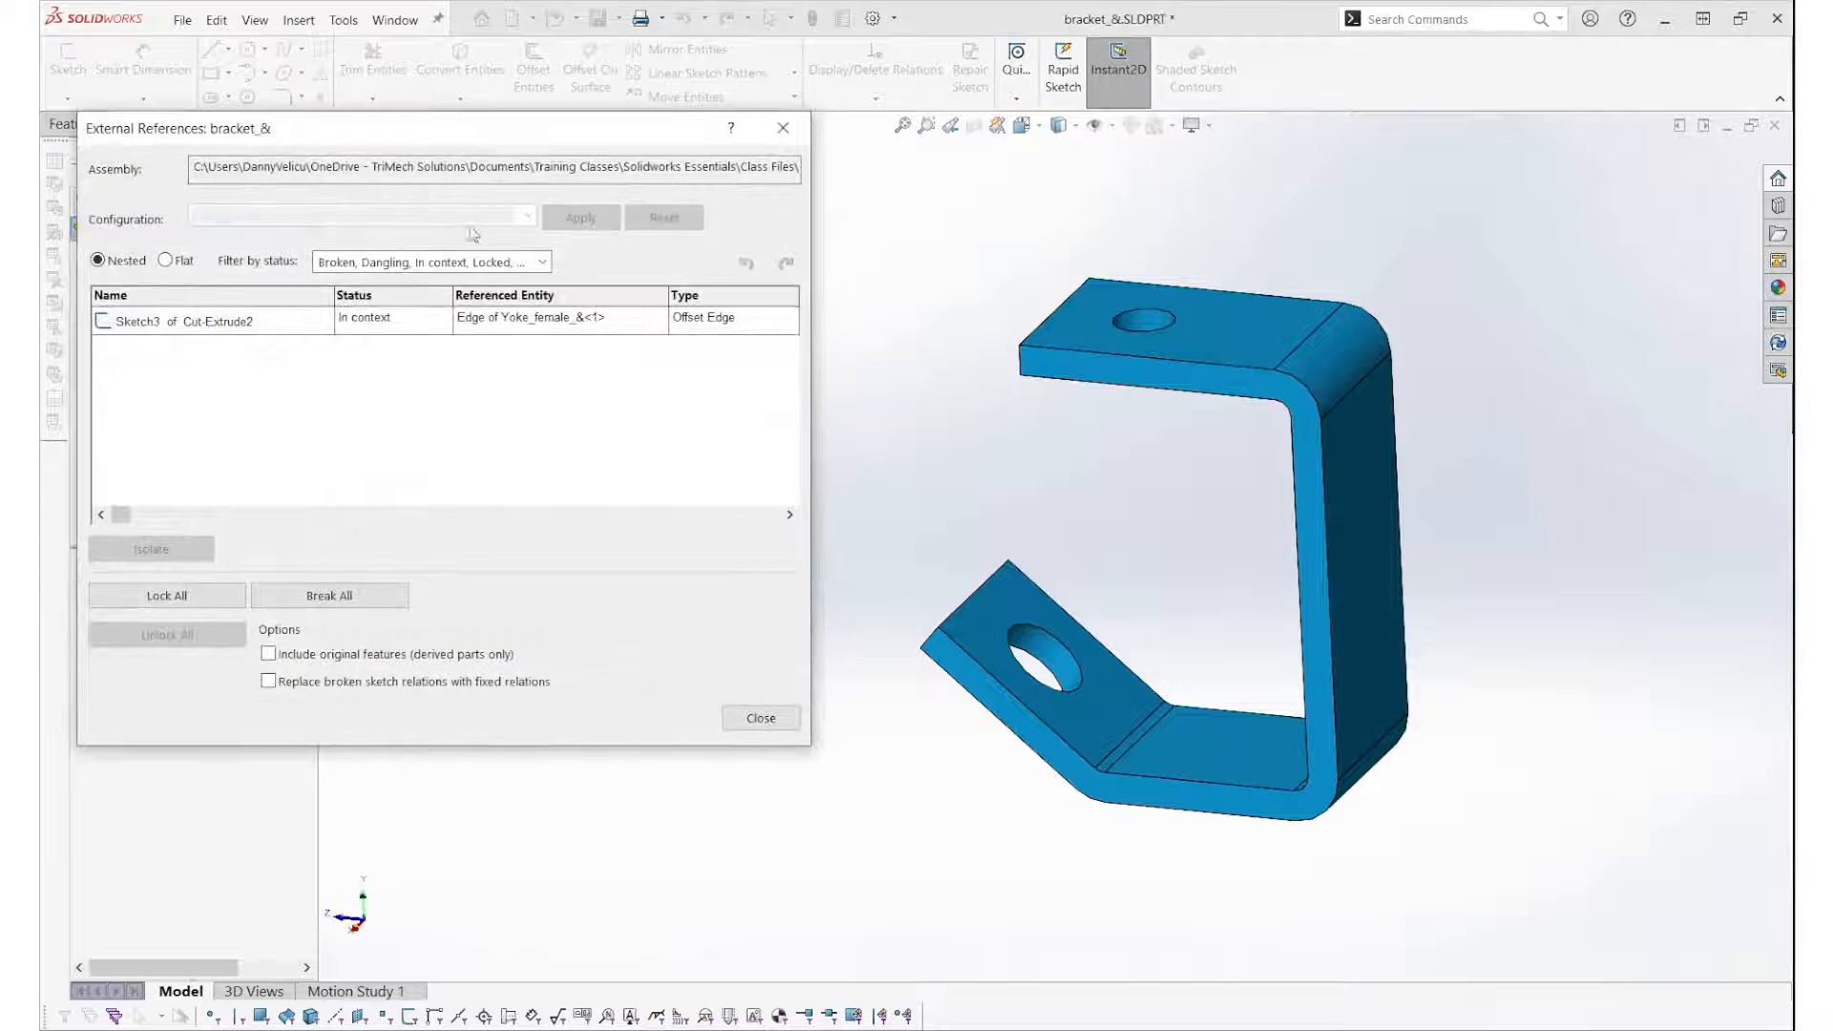
left_click_drag(523, 132, 793, 149)
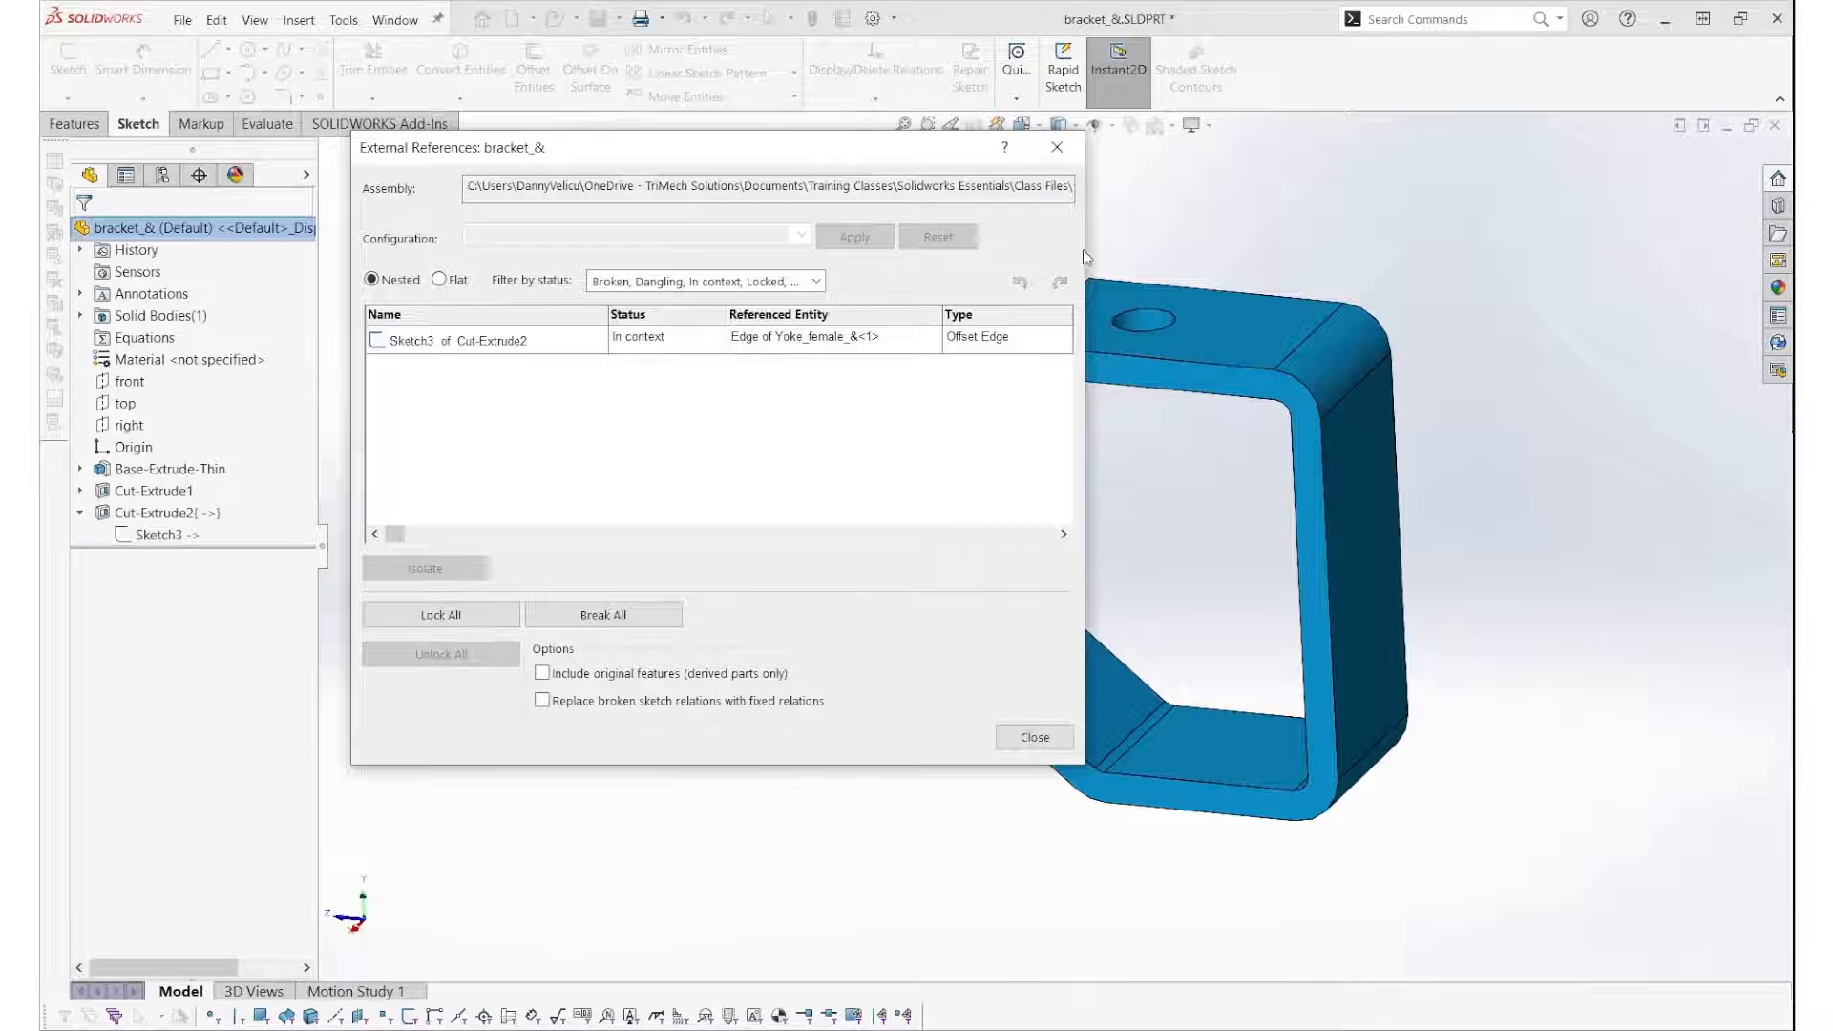
left_click_drag(1085, 250, 1332, 250)
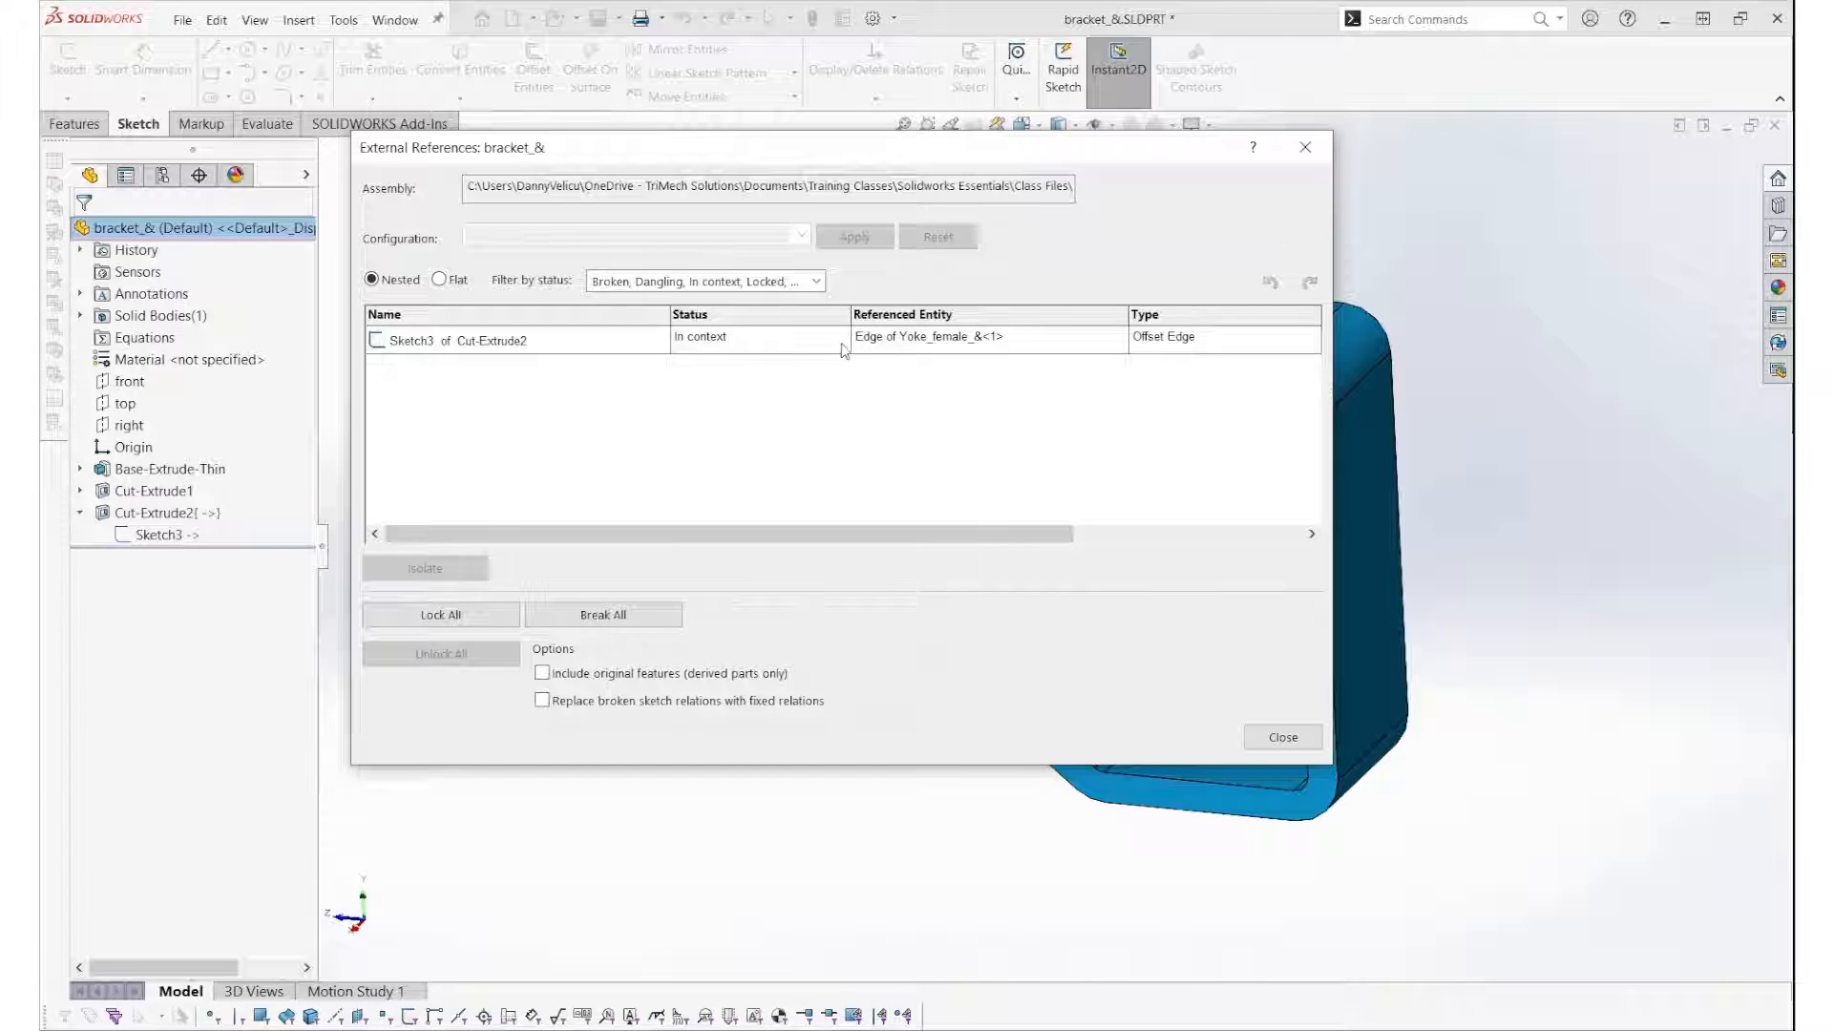
left_click(1294, 744)
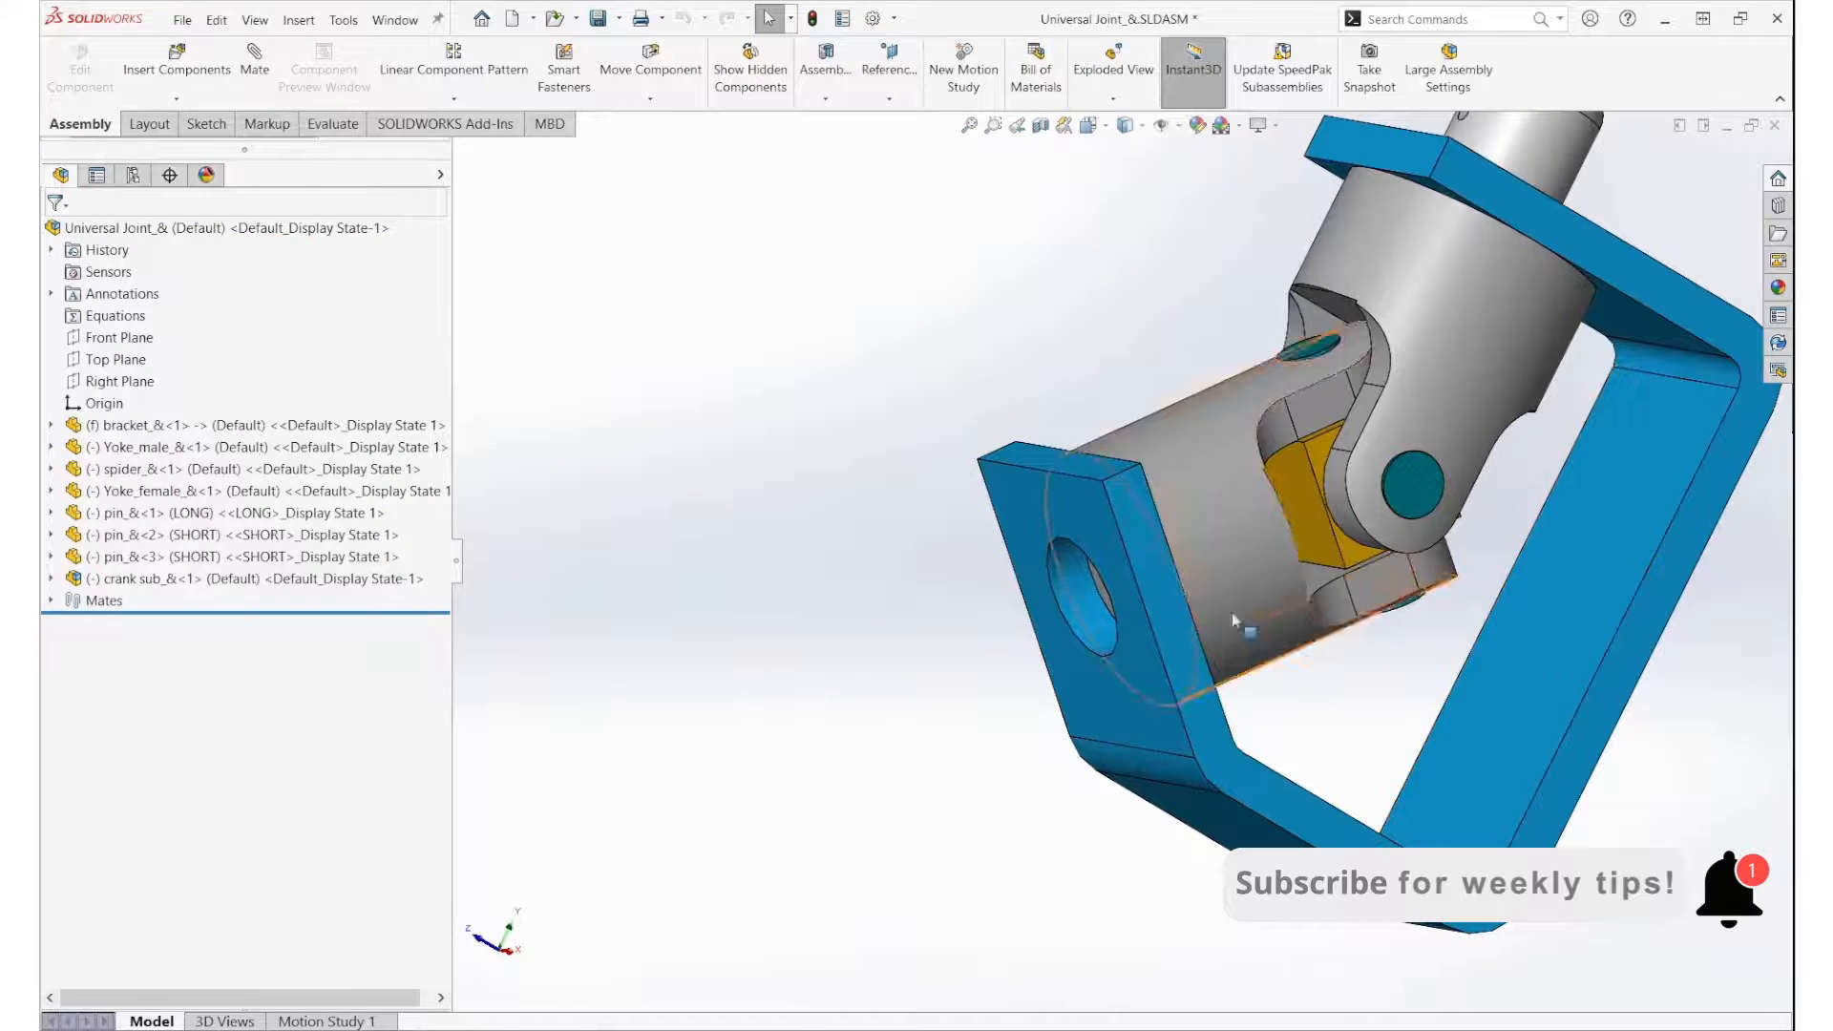
scroll(1128, 492, "up", 4)
middle_click_drag(1365, 563, 1452, 605)
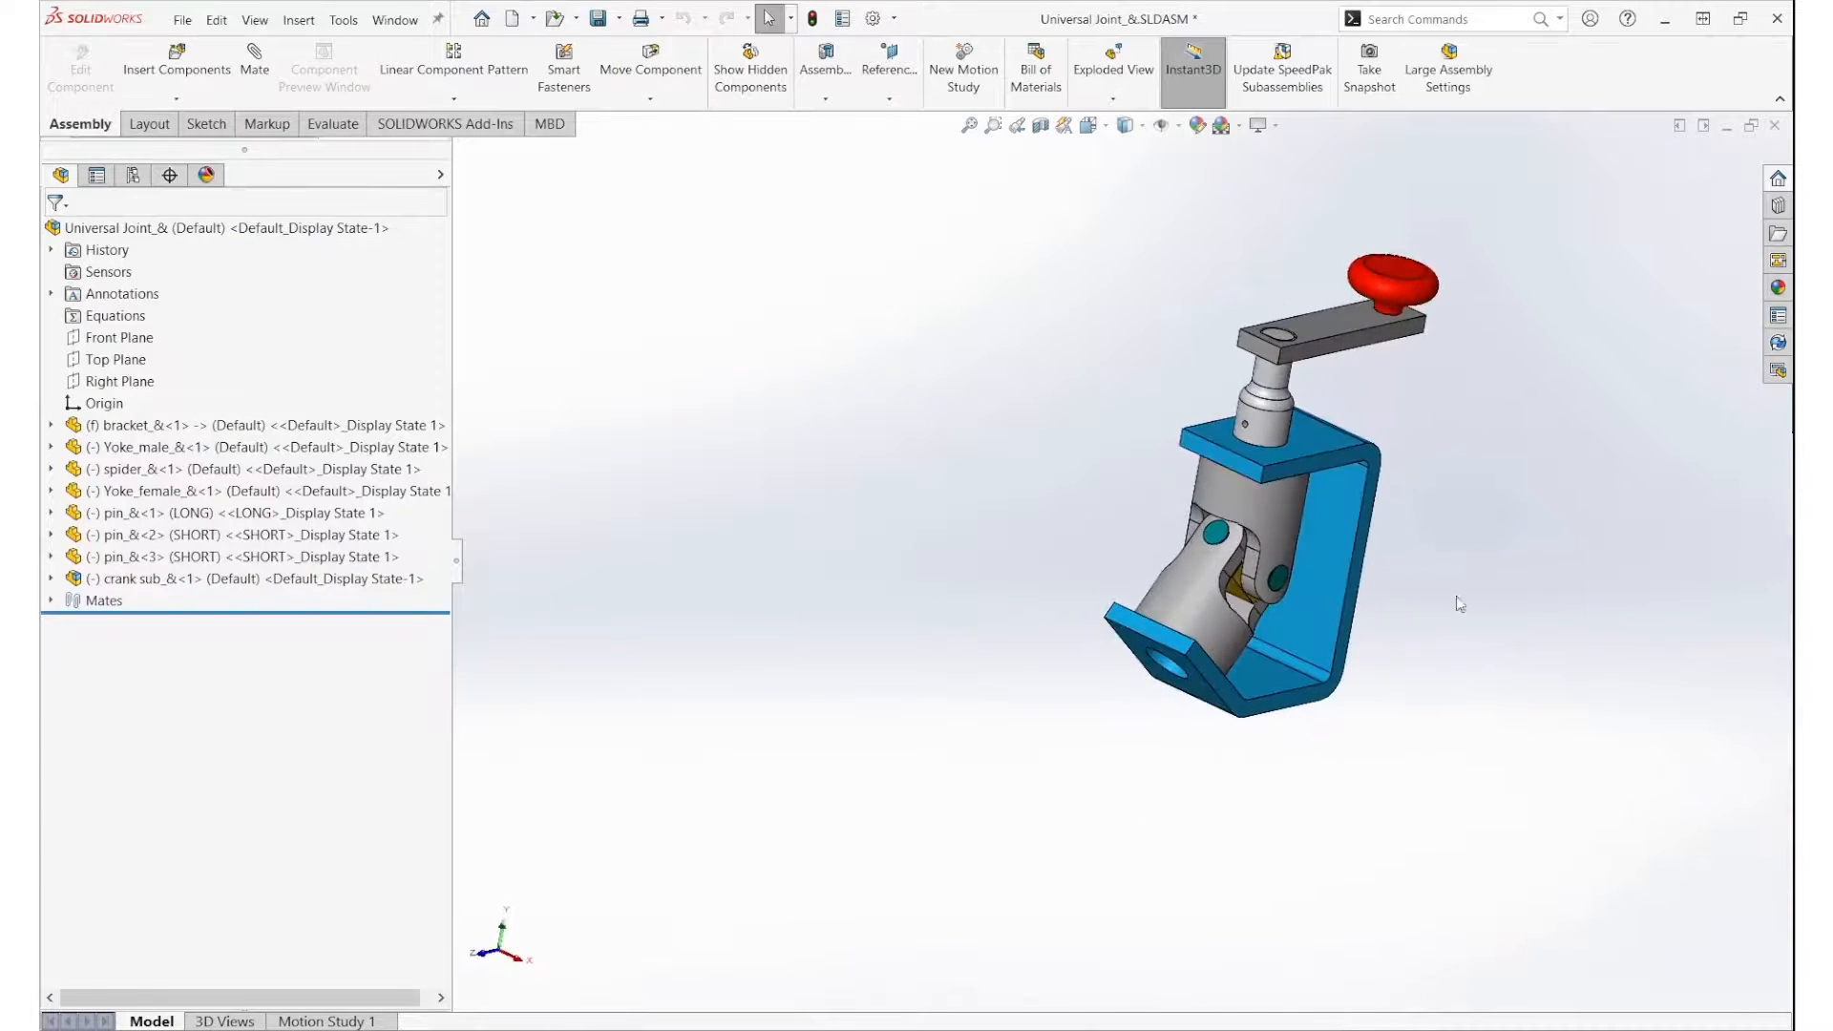
scroll(1550, 319, "down", 4)
middle_click_drag(1547, 315, 1432, 389)
scroll(1287, 545, "up", 3)
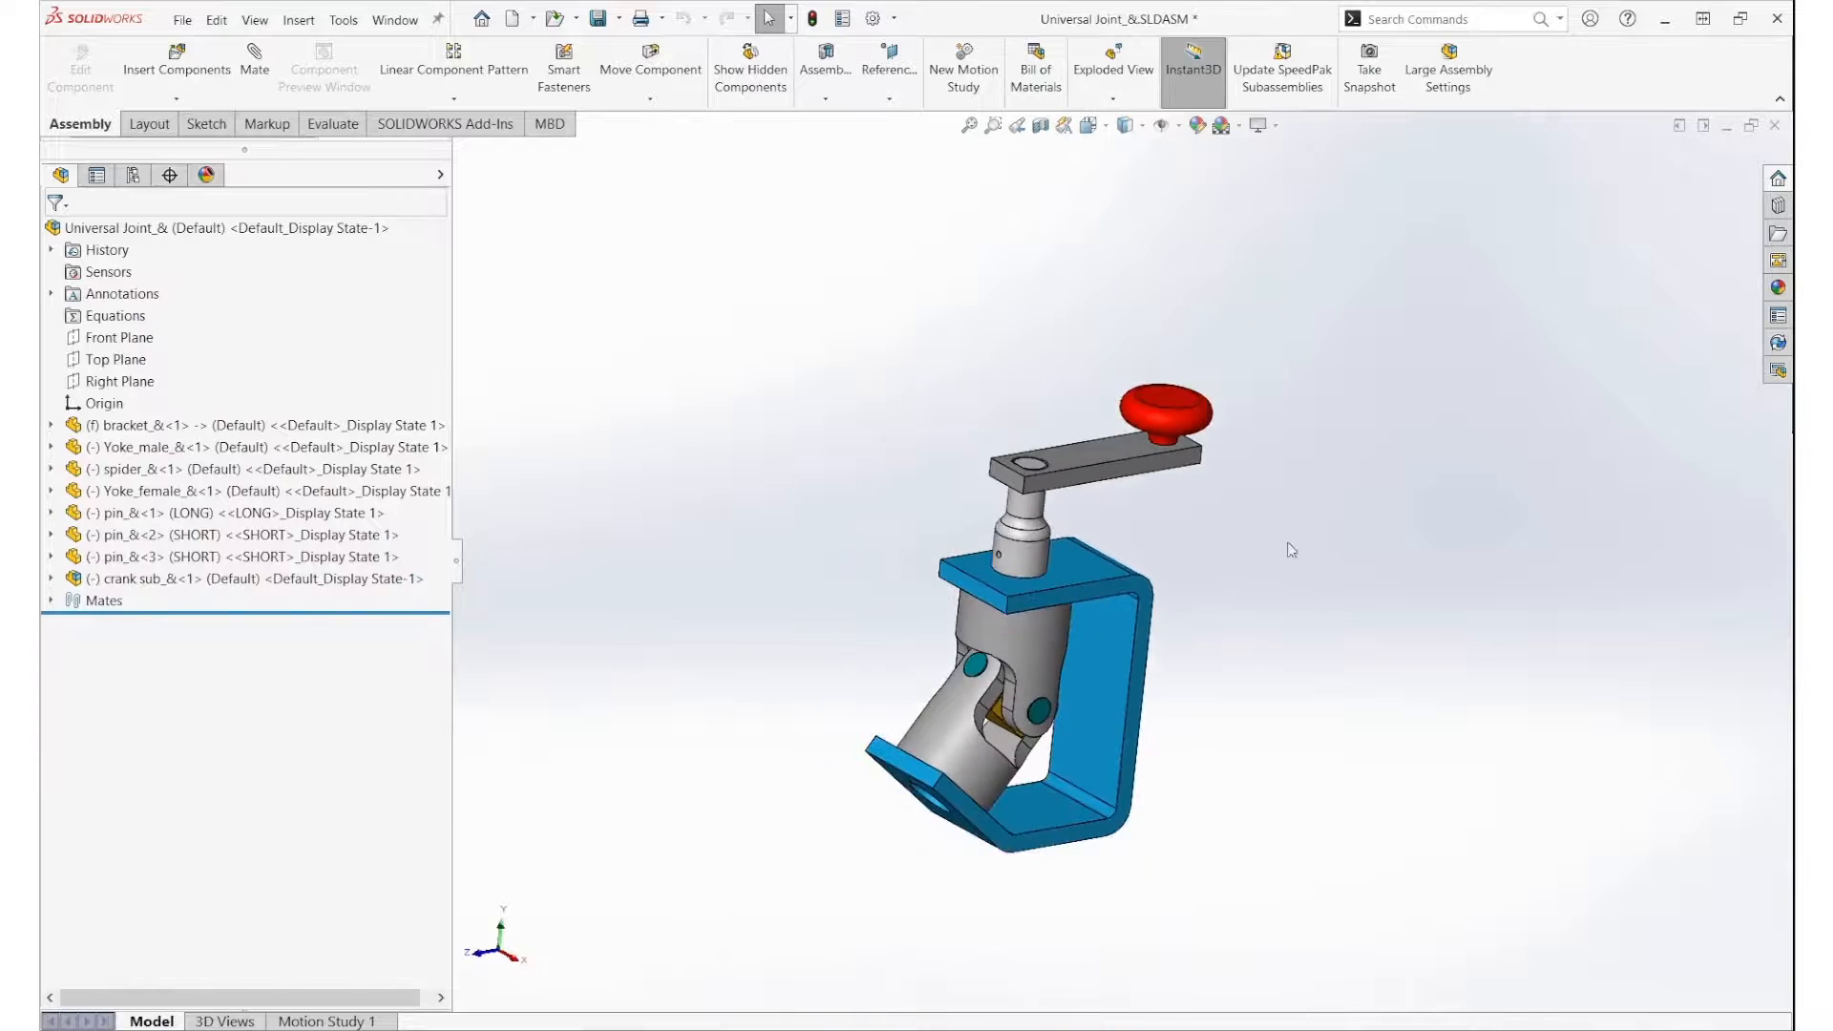
middle_click_drag(1287, 544, 1242, 562)
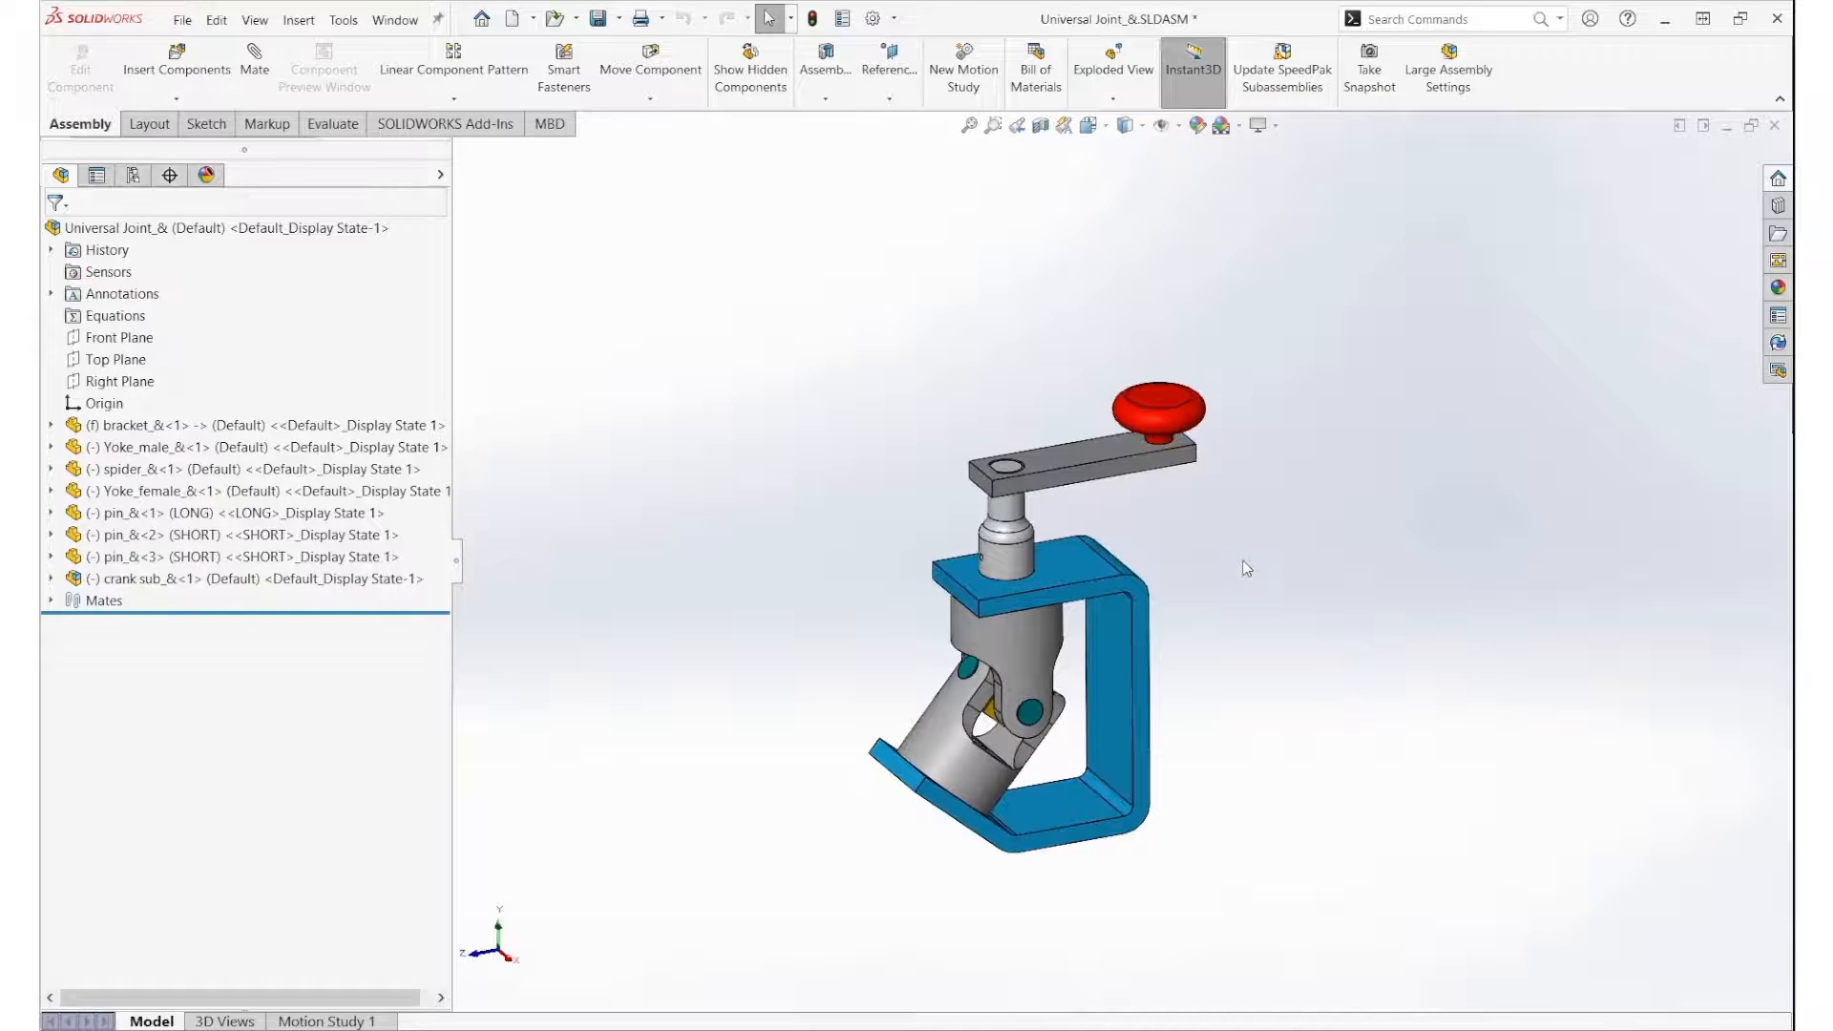
left_click(1774, 125)
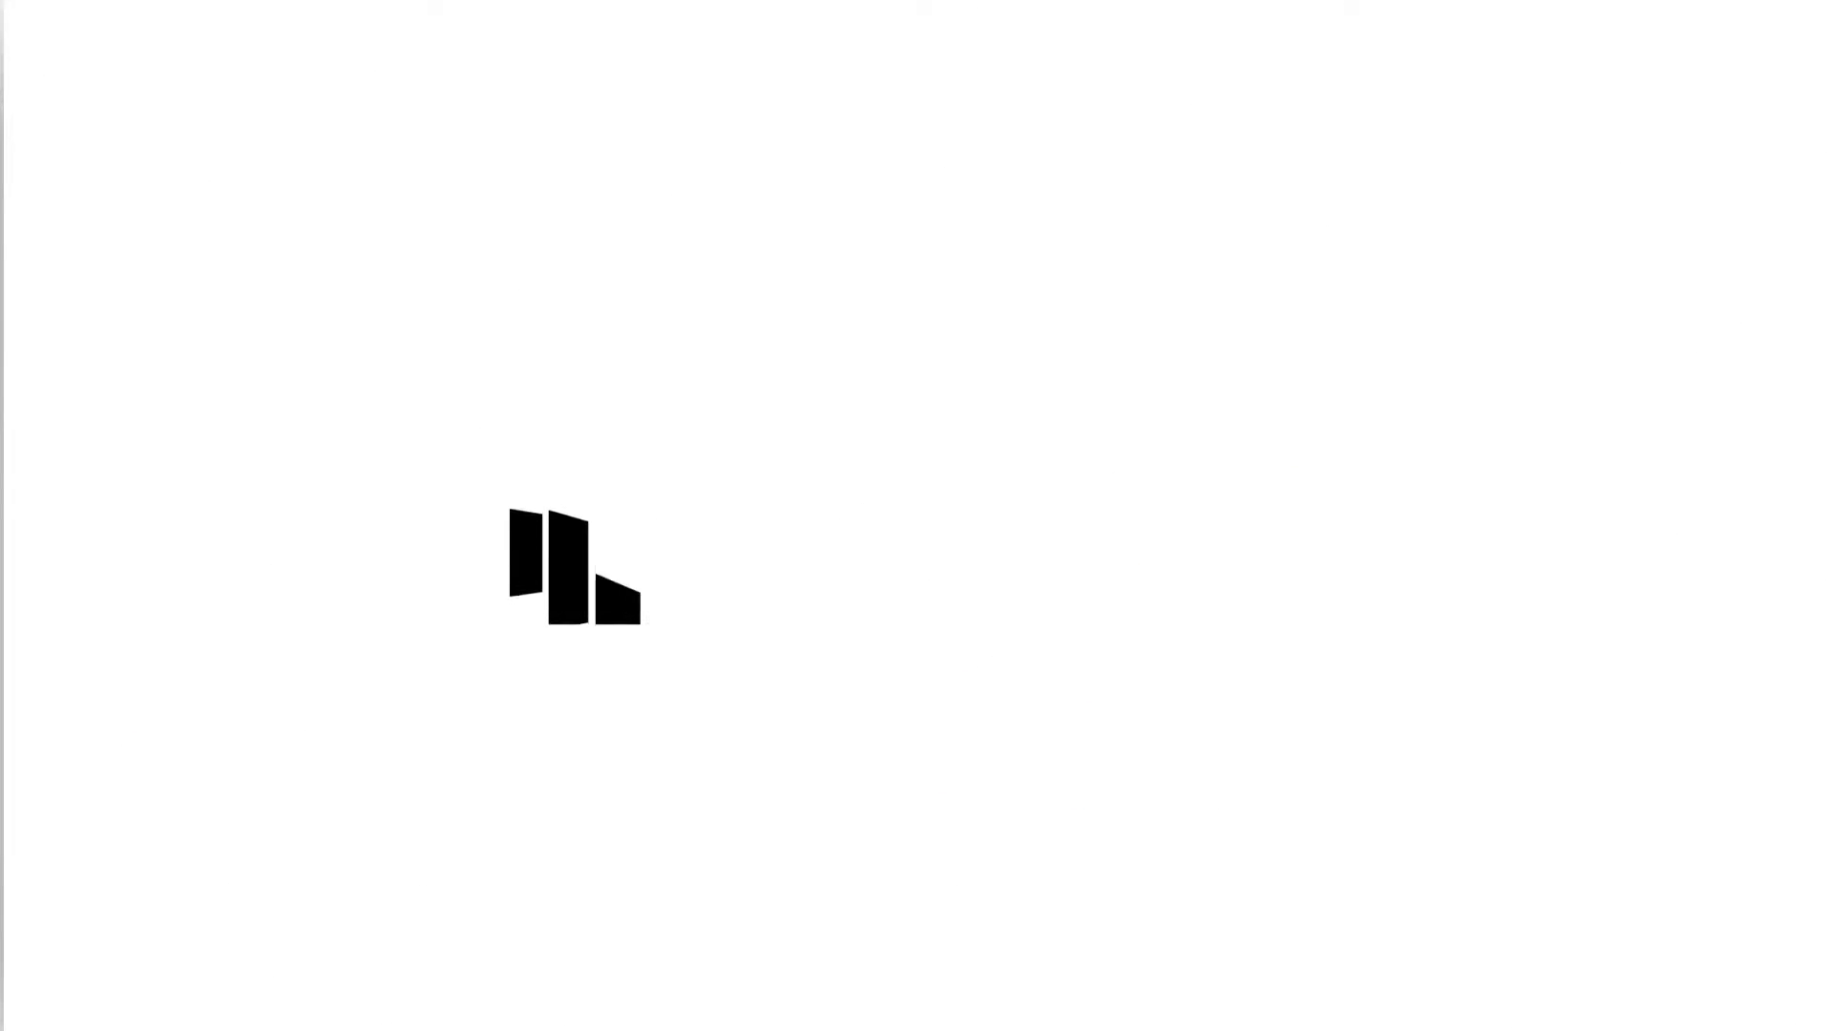